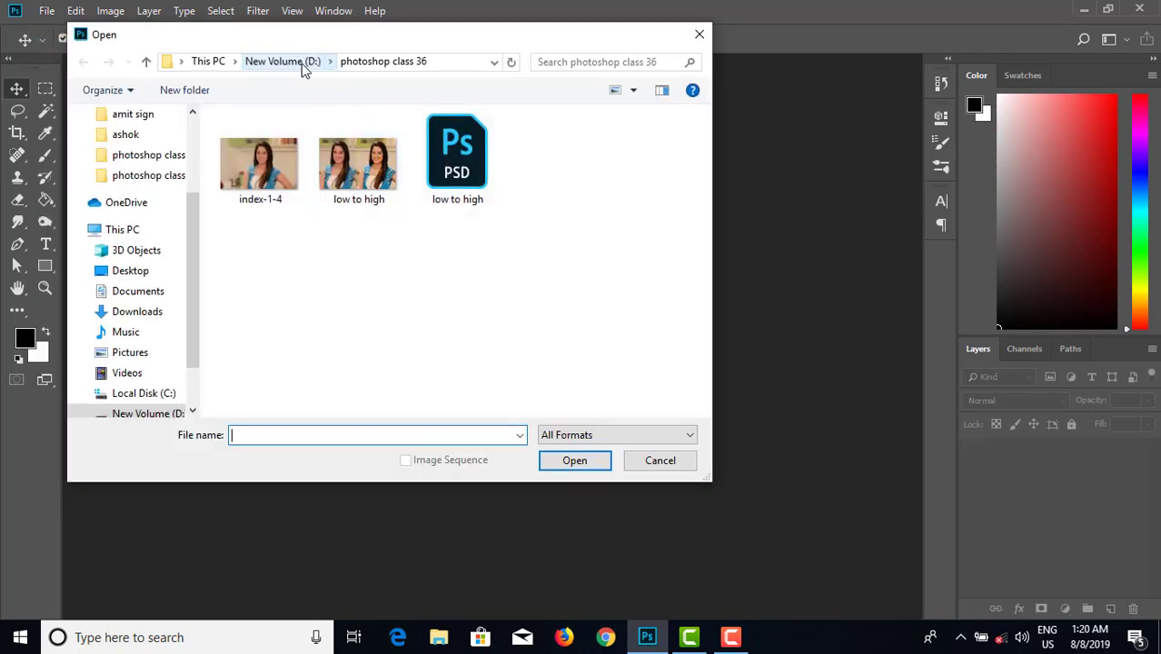
Open the portrait photo of the woman in the lavender wreath from drive D's "photoshop class 37" folder and convert its Background into a regular layer.
click(289, 62)
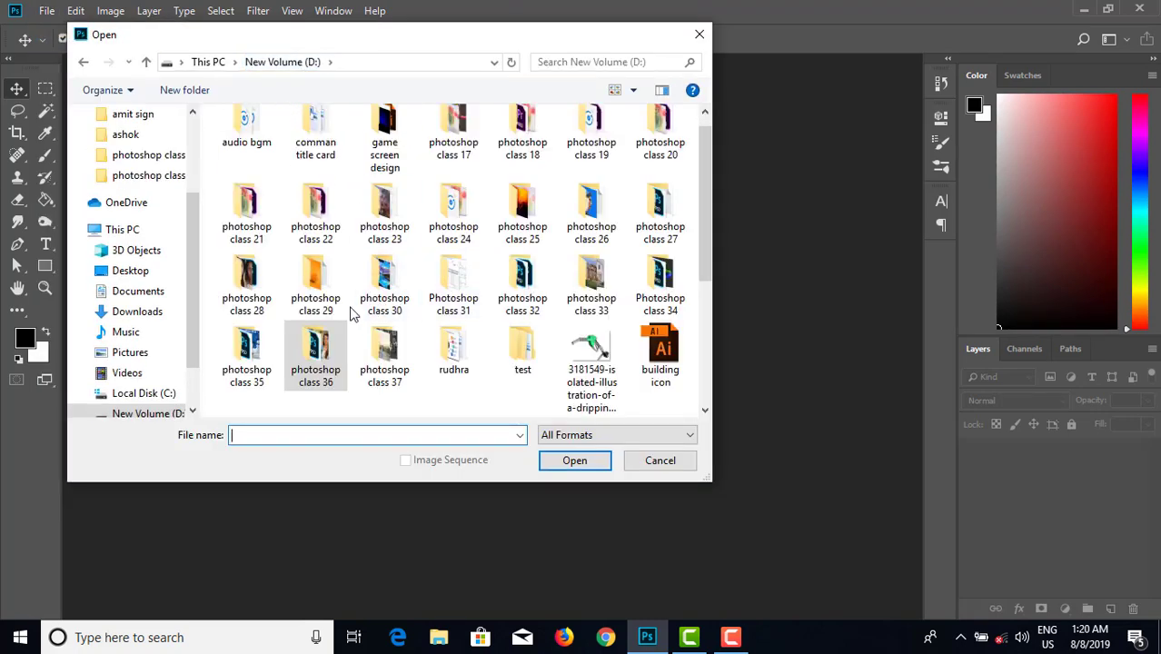
double_click(386, 354)
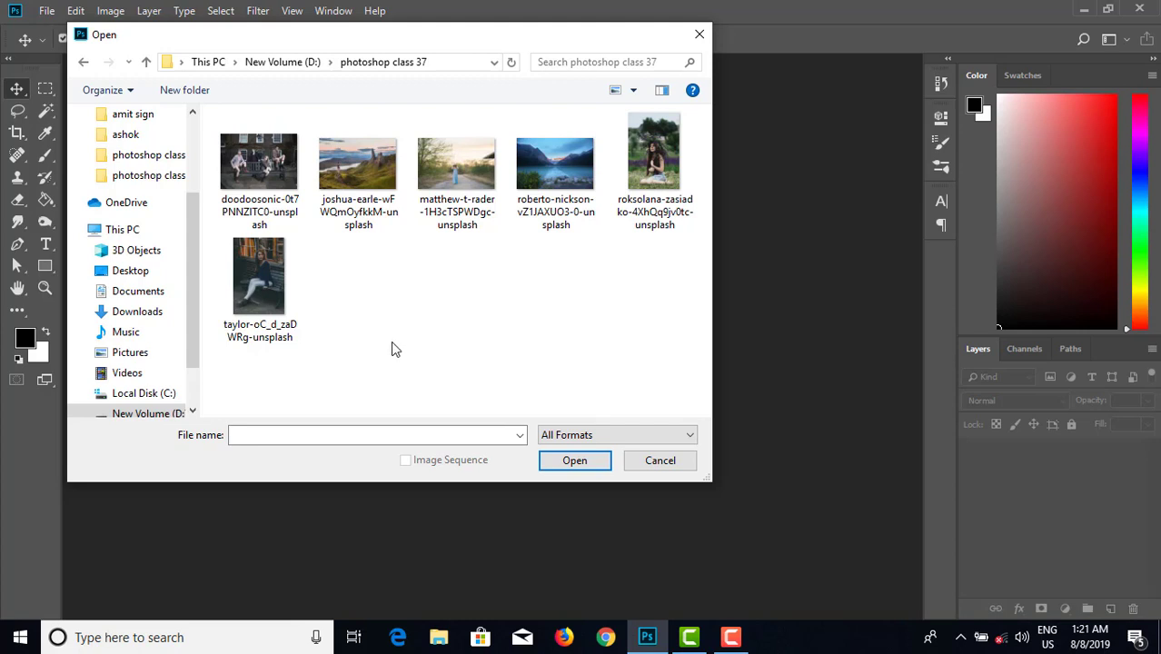
click(653, 182)
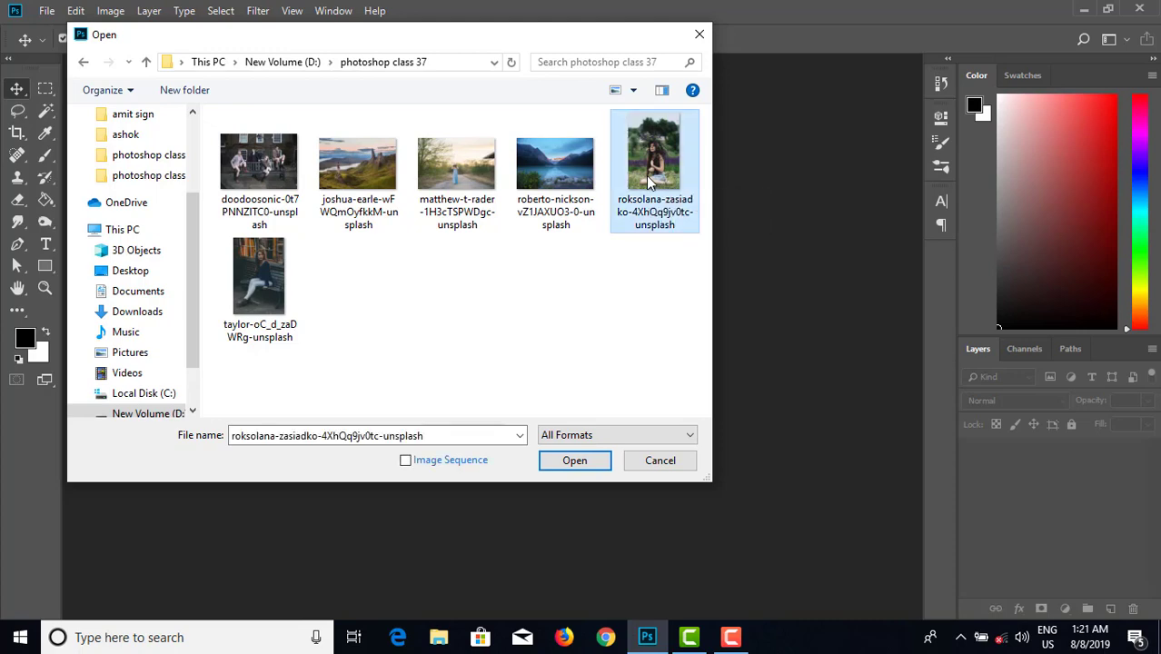
click(568, 465)
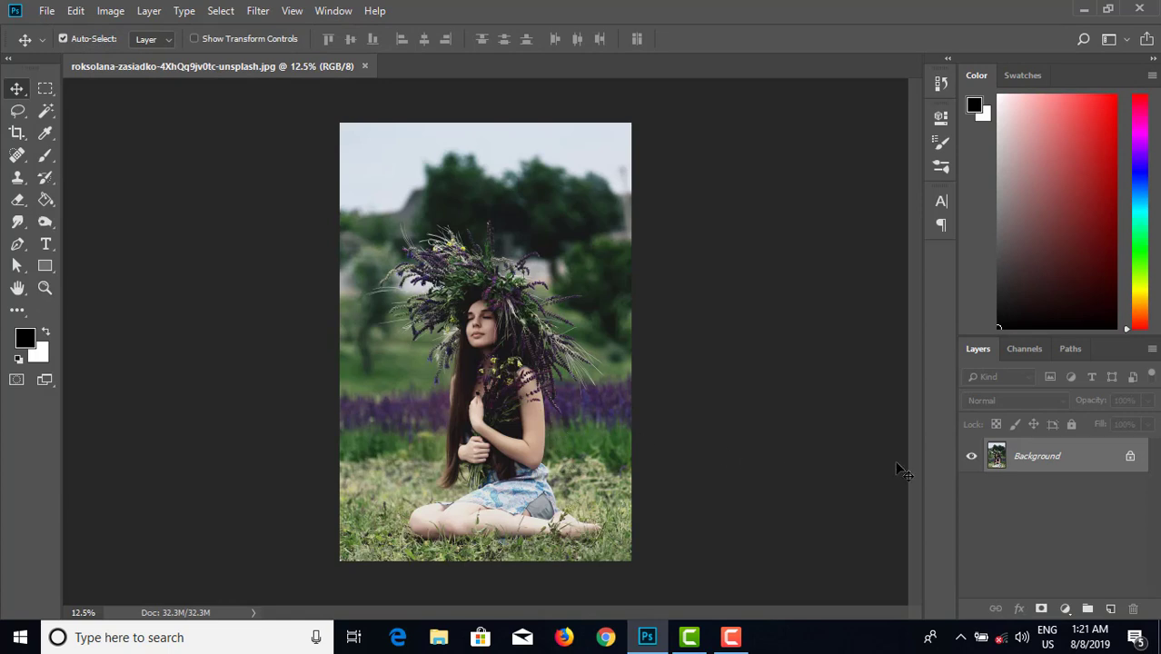
double_click(1045, 456)
click(716, 187)
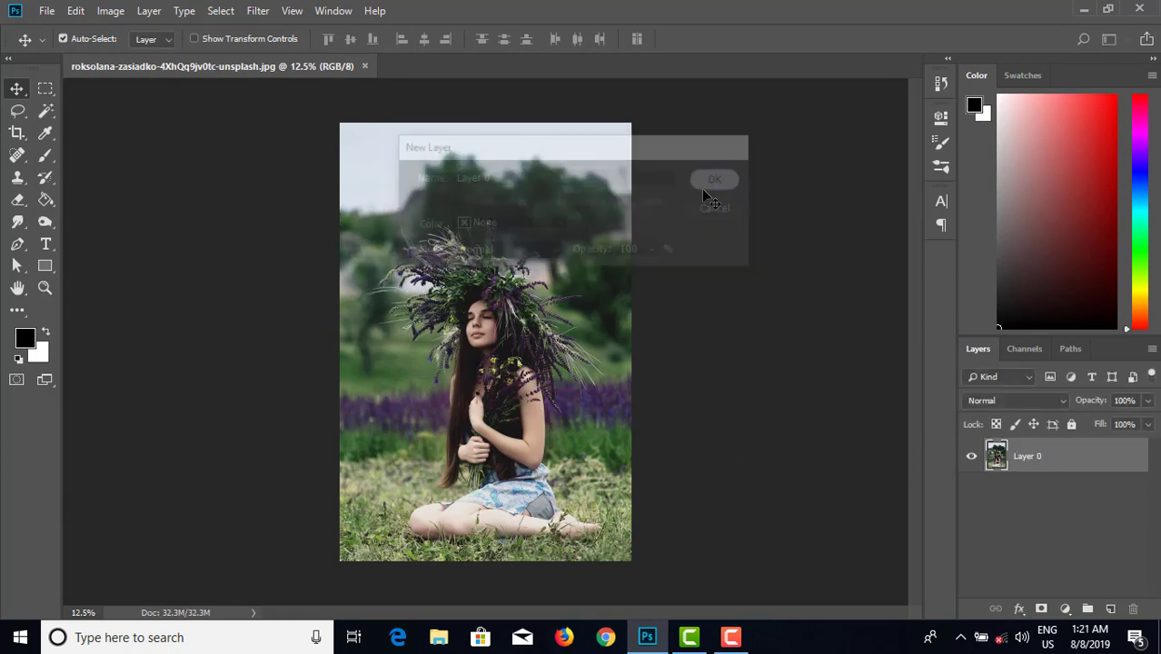
Add a Vibrance adjustment layer above the photo, raising Vibrance to about +70 and Saturation to about +20.
key(ctrl+plus)
key(ctrl+plus)
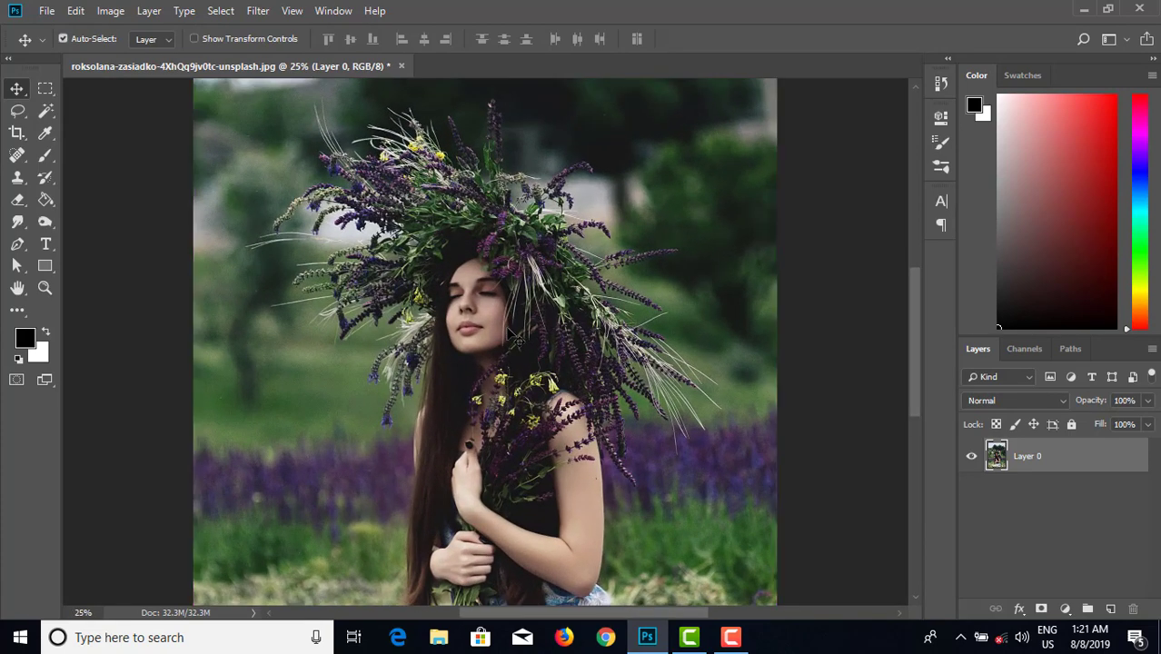
key(ctrl+plus)
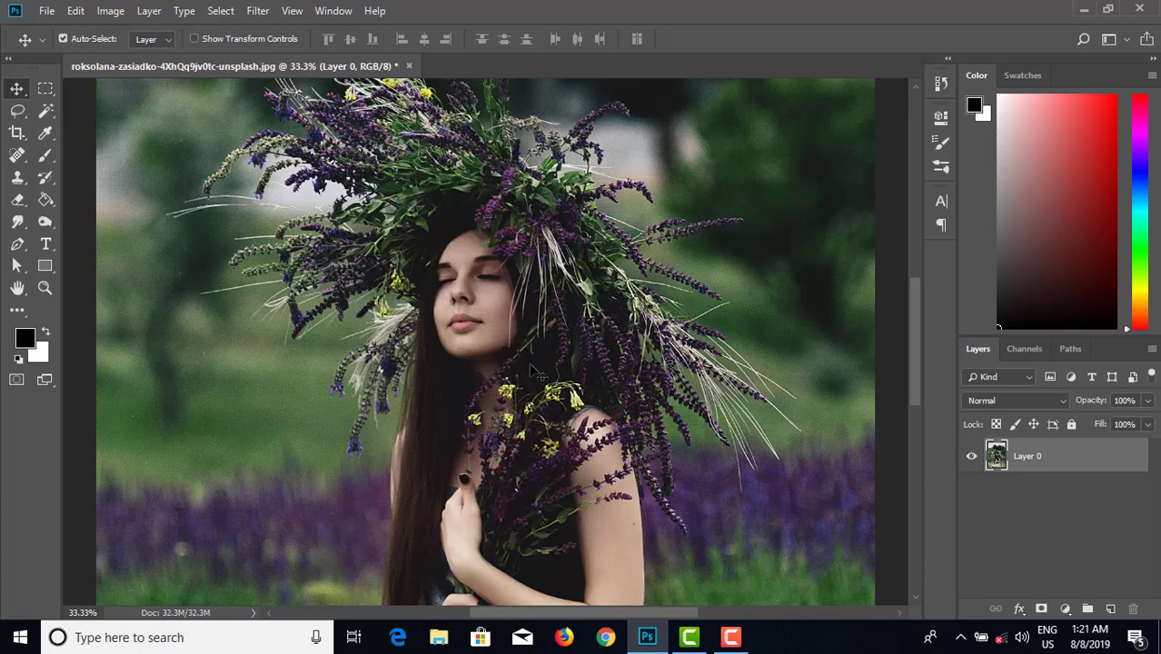
click(1068, 609)
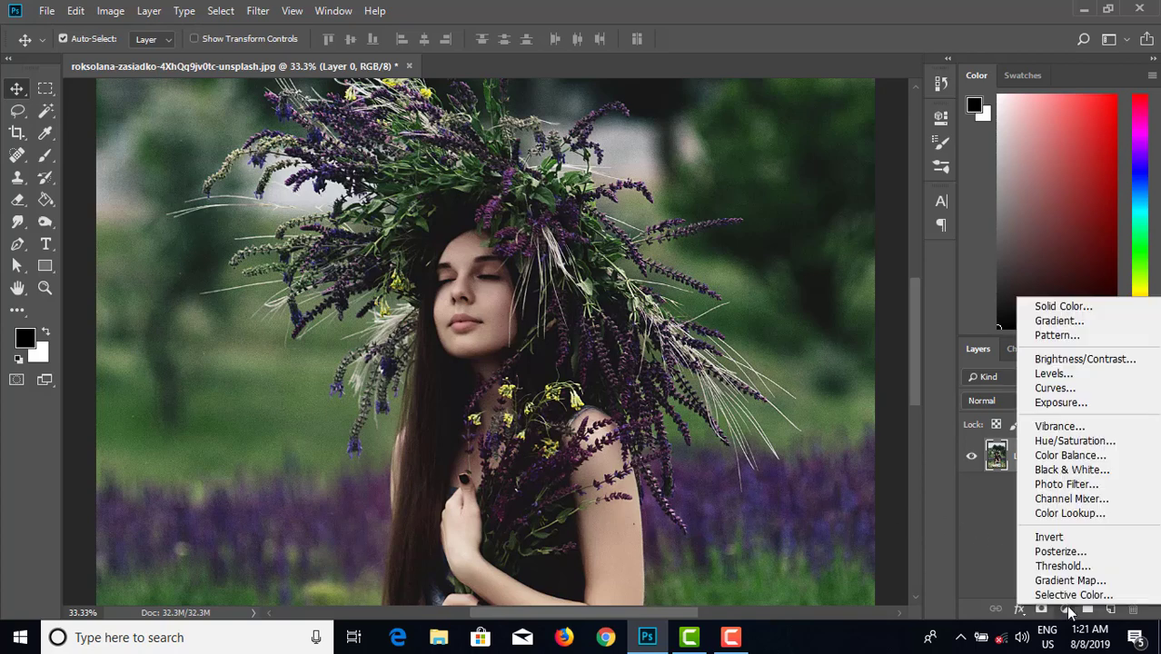
click(1071, 432)
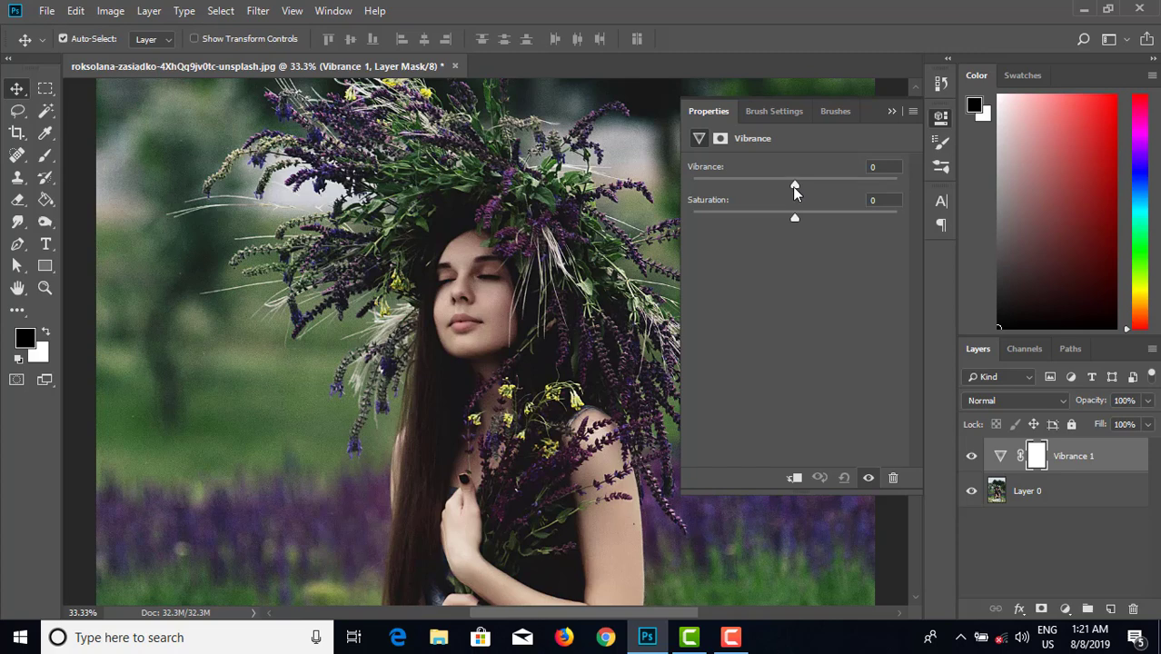
drag(793, 188, 817, 188)
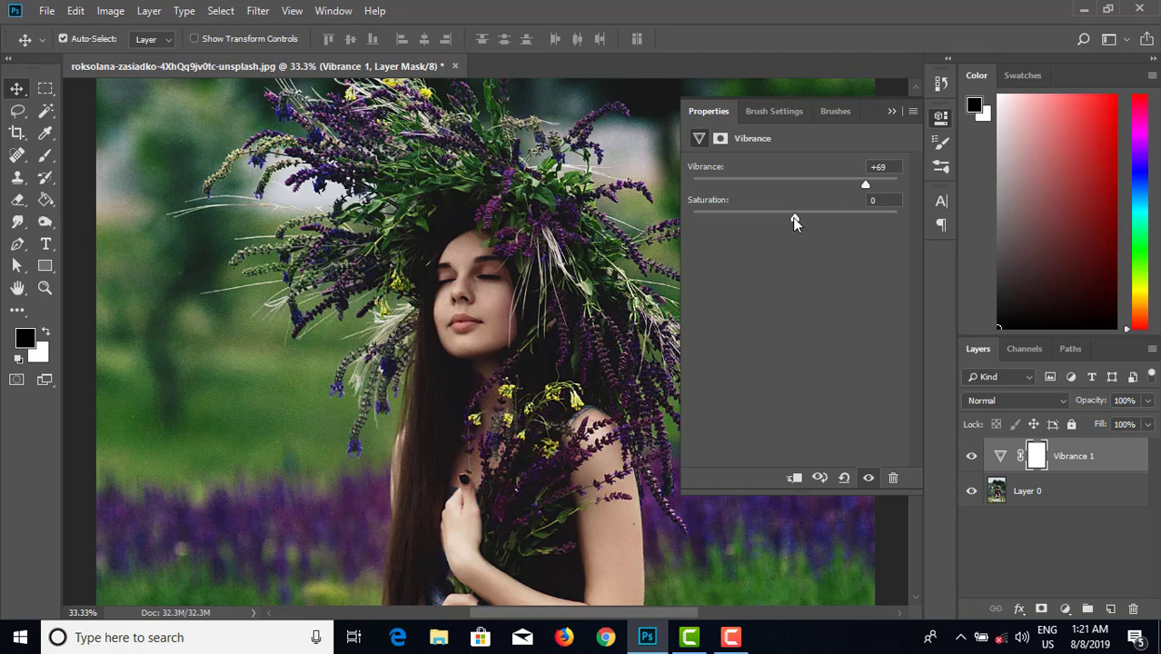
drag(792, 217, 829, 218)
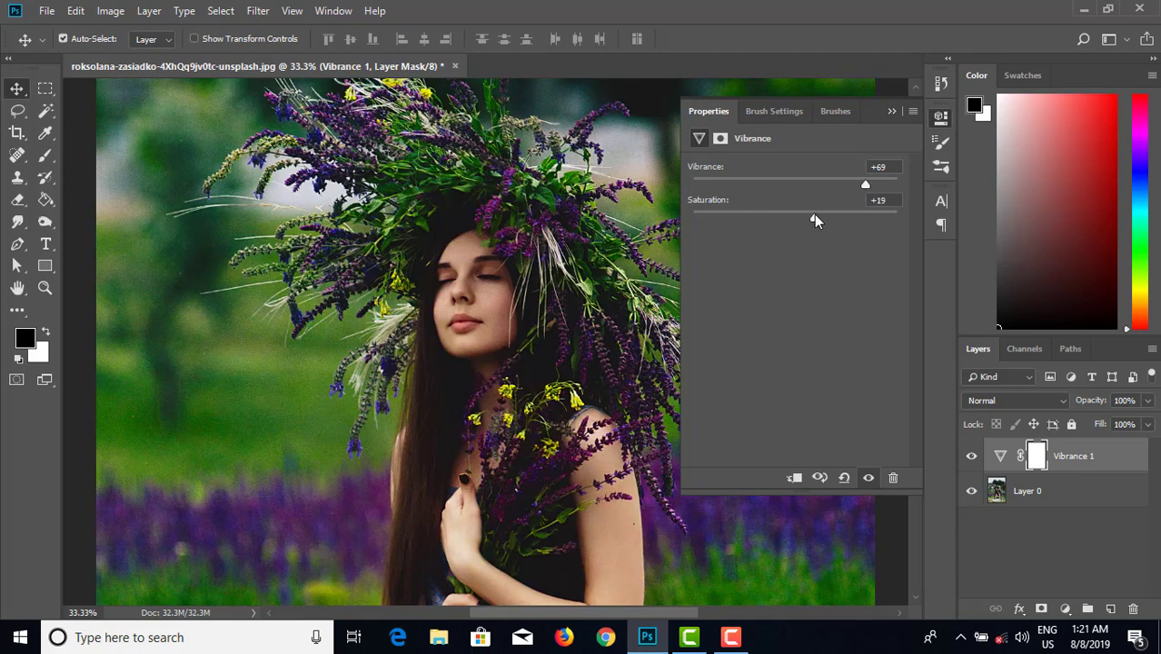
drag(867, 186, 870, 185)
drag(815, 216, 819, 217)
click(891, 111)
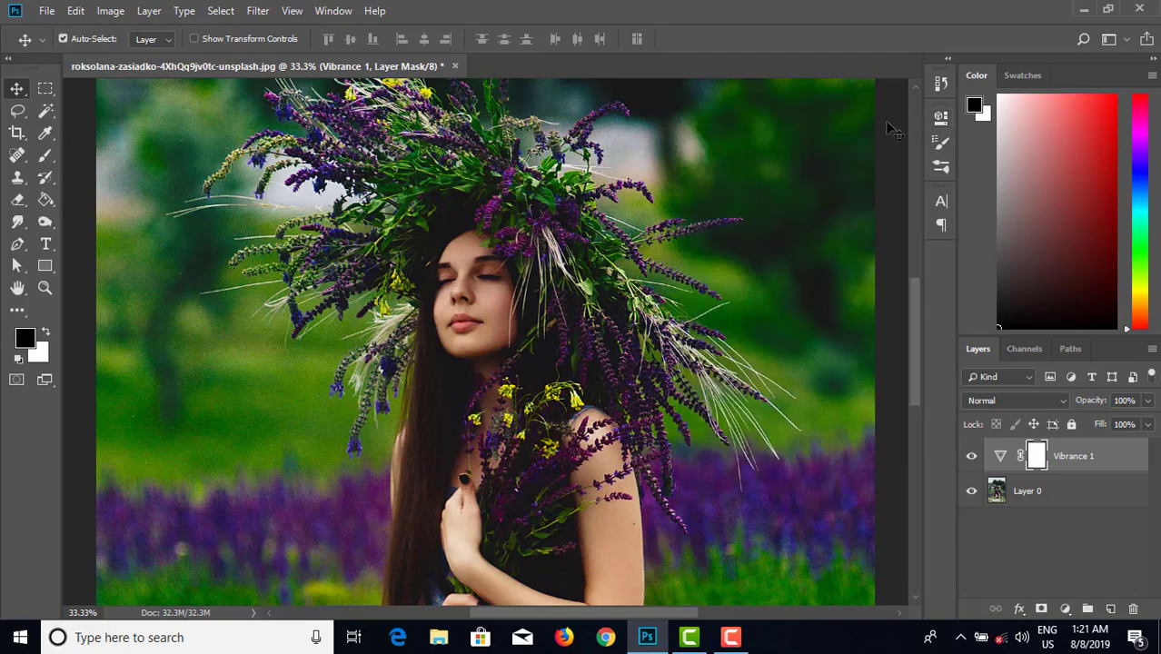
Compare the whole photo with and without the Vibrance adjustment by repeatedly switching that layer's visibility.
key(ctrl+minus)
key(ctrl+minus)
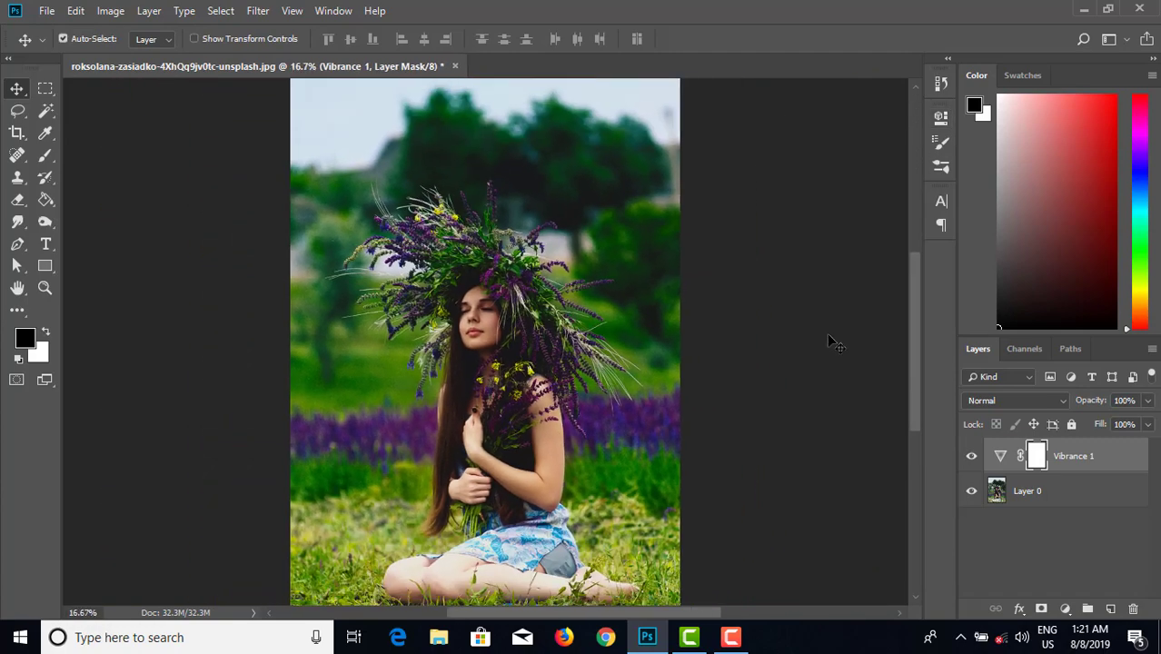
click(972, 457)
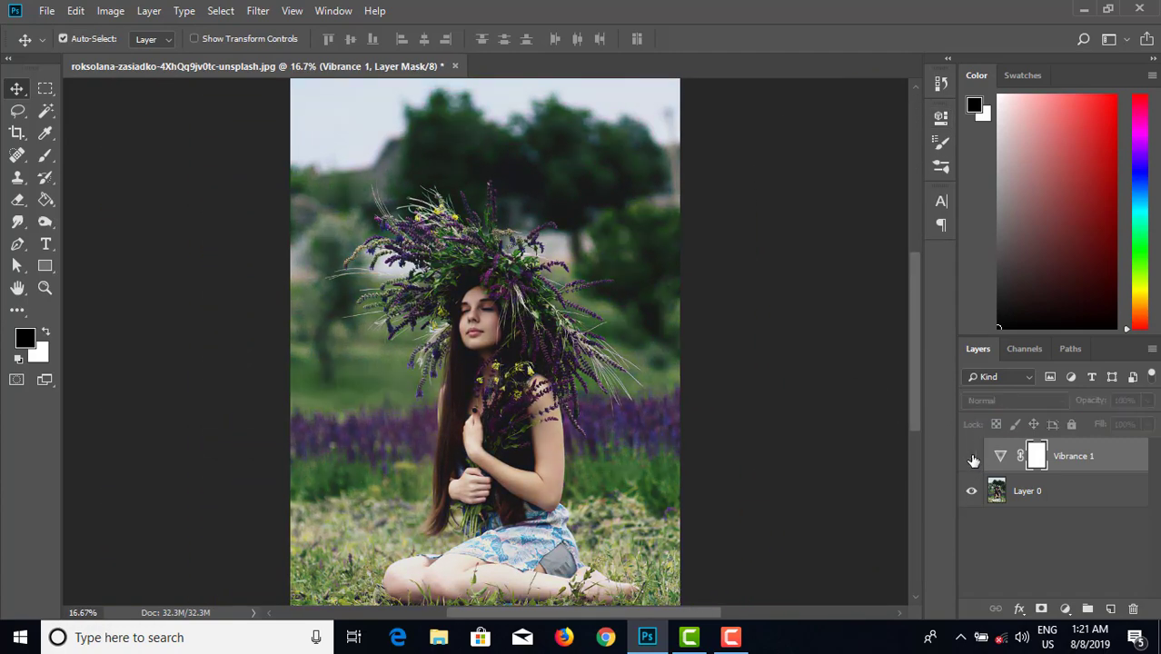
click(973, 457)
click(972, 457)
click(972, 458)
click(973, 457)
click(973, 457)
click(972, 457)
click(972, 457)
click(972, 457)
click(972, 457)
click(973, 458)
click(972, 457)
Examine the grain in the woman's face and the surrounding flowers at up to 100% magnification.
key(ctrl+plus)
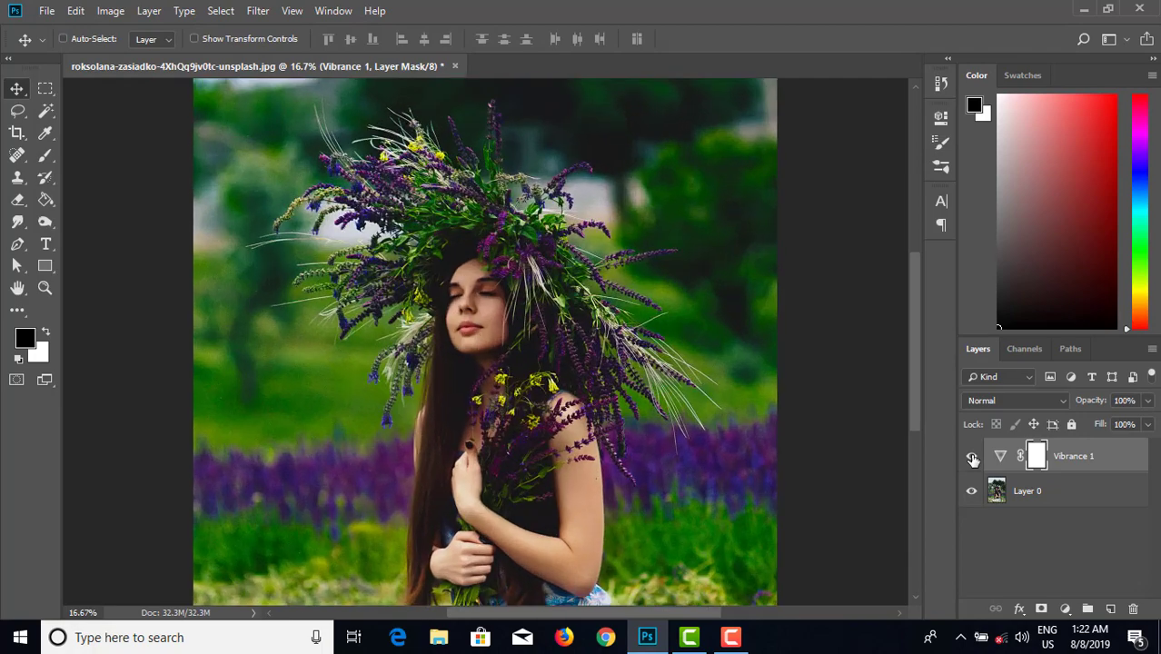
key(ctrl+plus)
key(ctrl+plus)
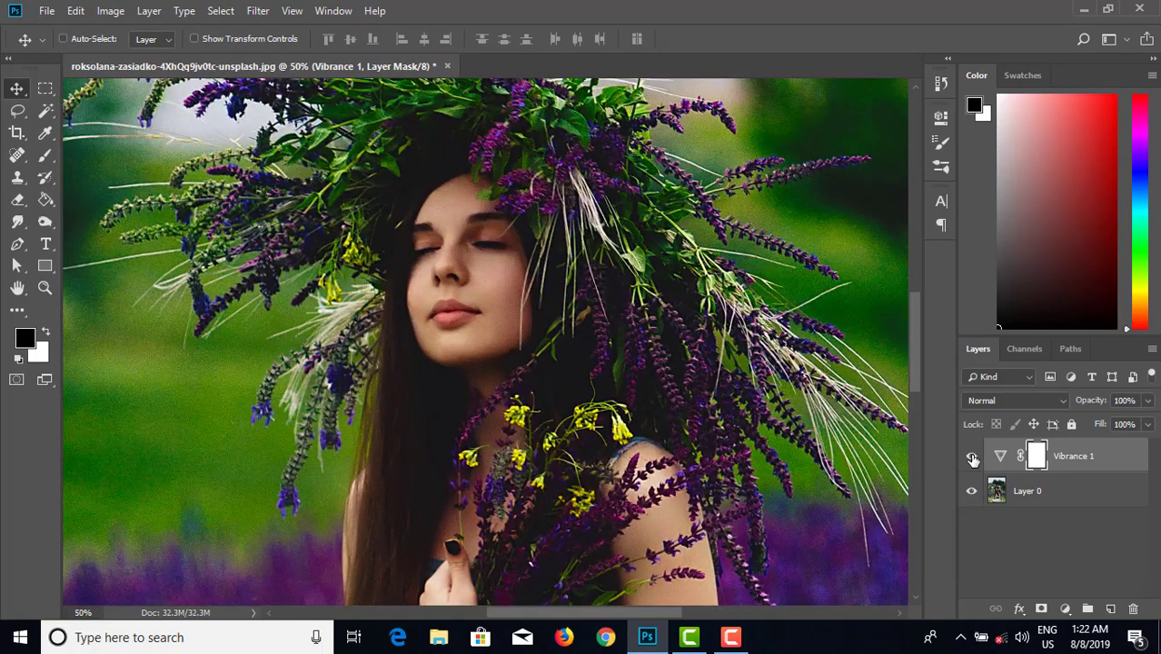
key(ctrl+plus)
key(ctrl+plus)
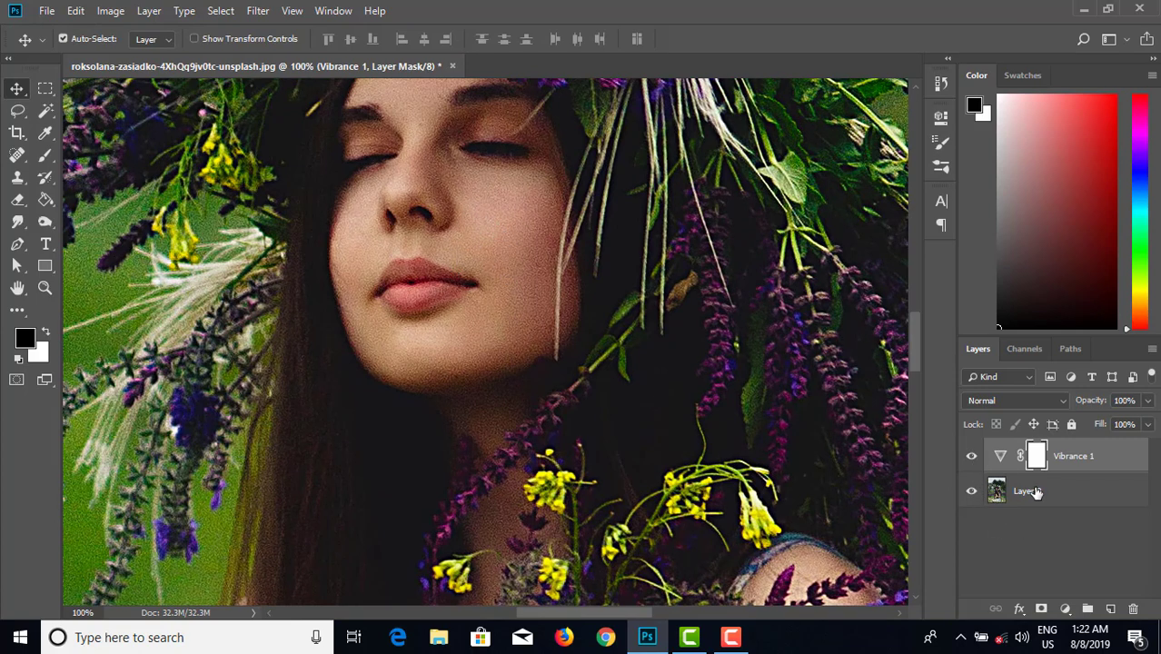
key(ctrl+minus)
key(ctrl+minus)
key(ctrl+minus)
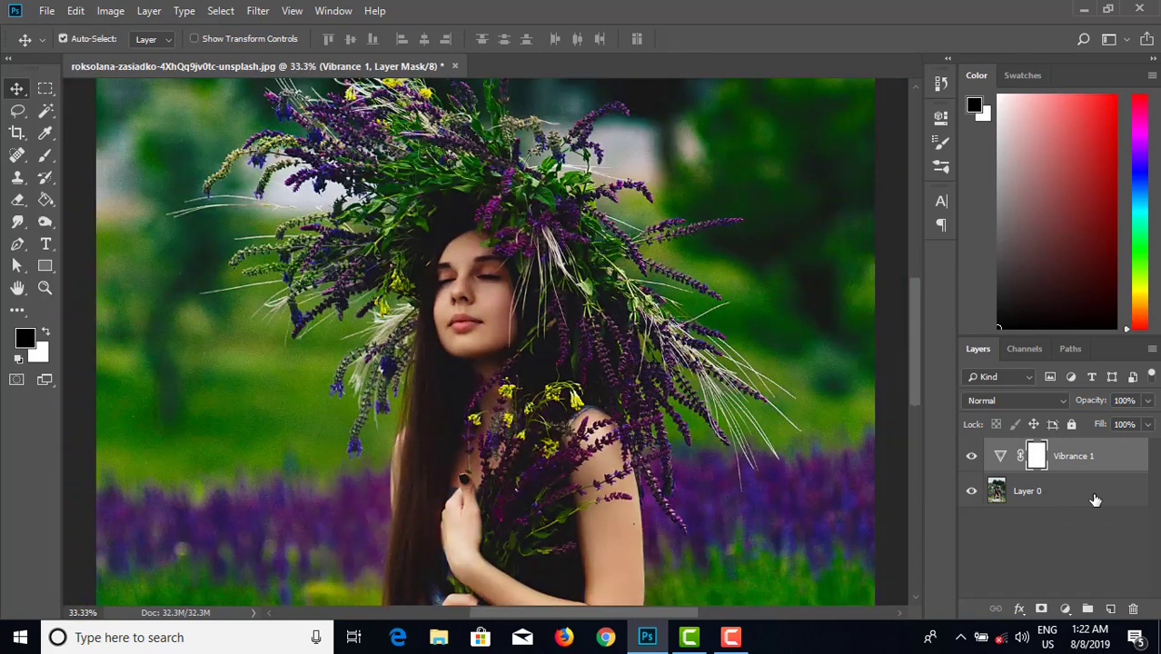
Duplicate Layer 0 and set the copy's blend mode to Soft Light.
click(1095, 498)
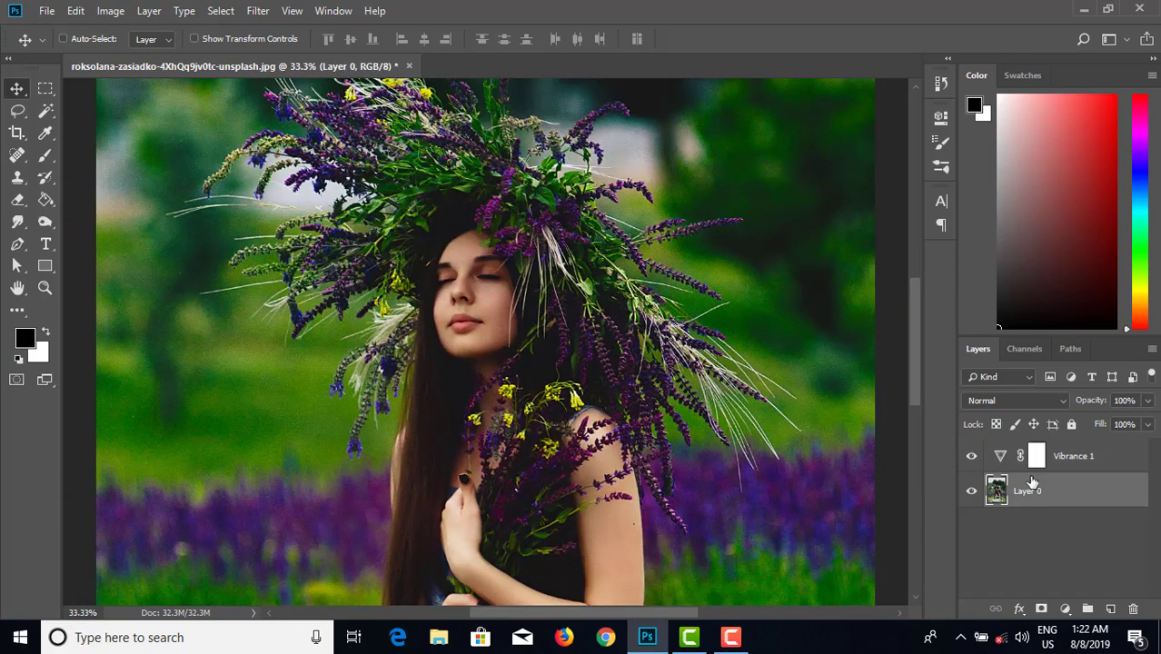
key(ctrl+j)
click(1000, 401)
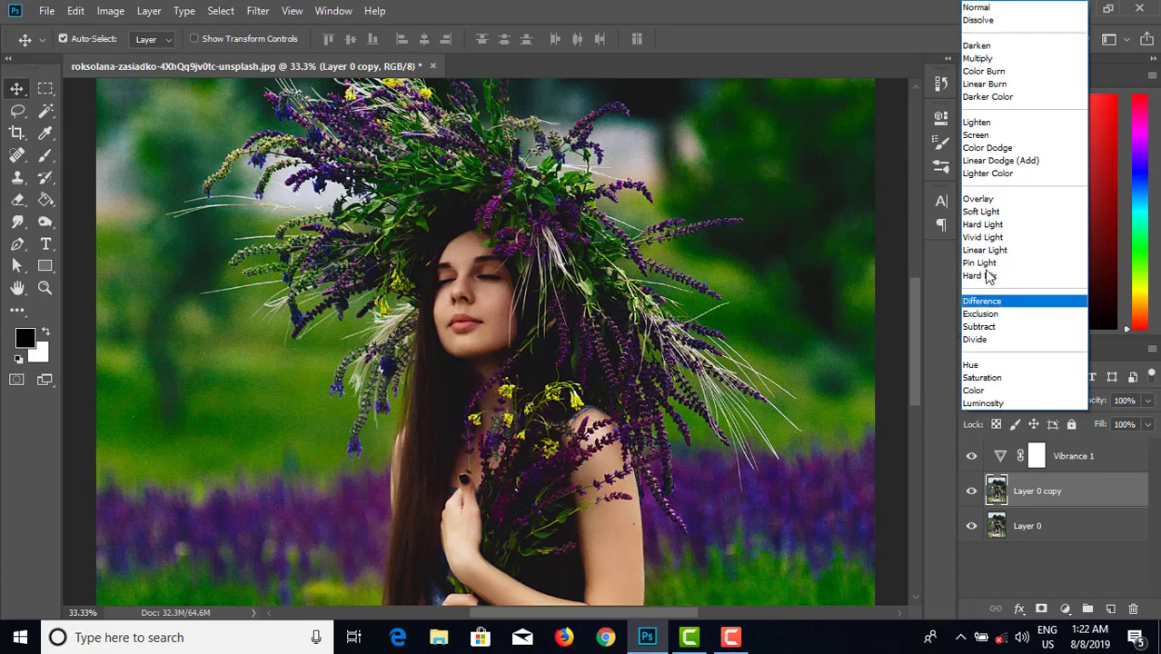
click(995, 215)
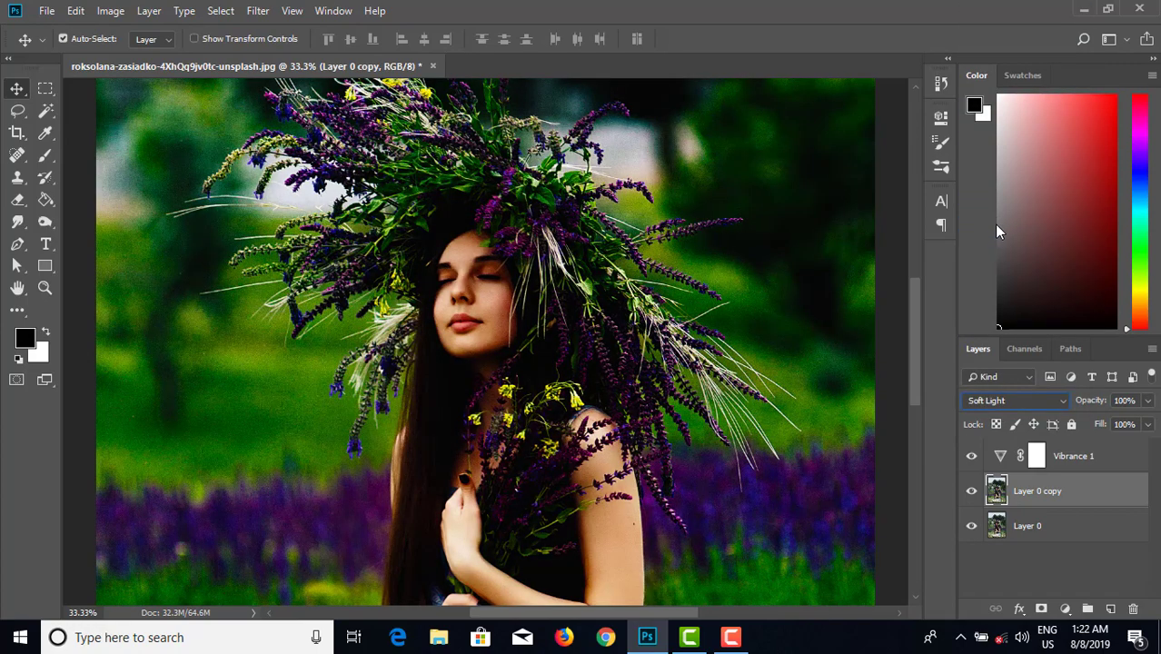
Reduce the Vibrance adjustment layer's opacity to 57% and hide that layer.
click(1005, 457)
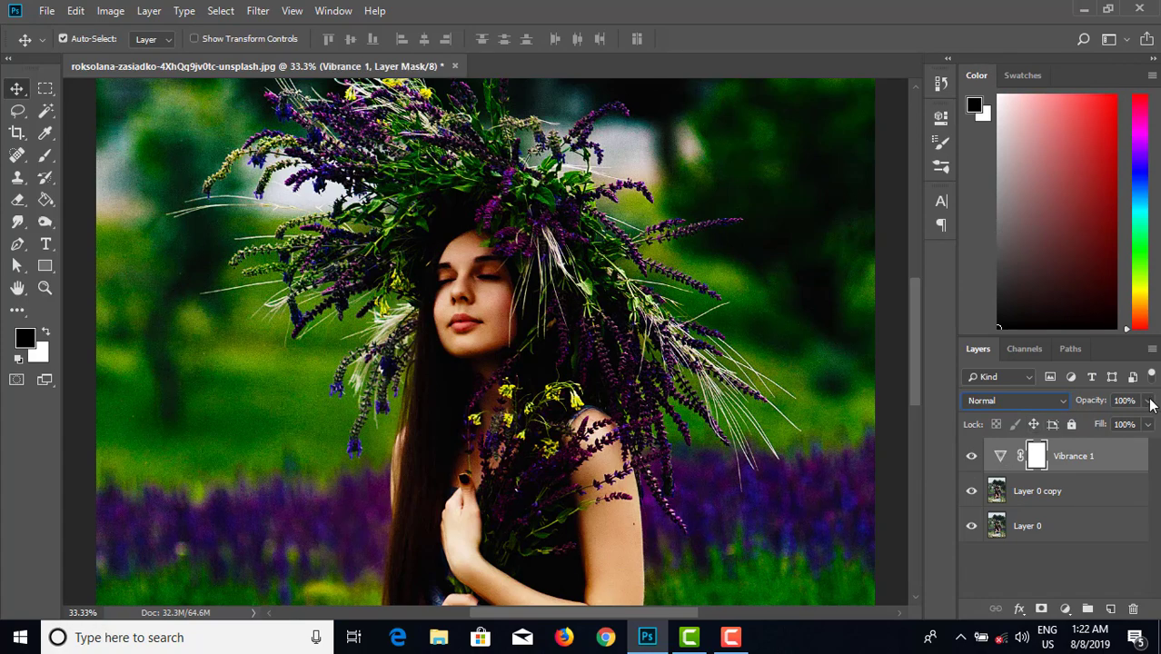
drag(1150, 405, 1109, 418)
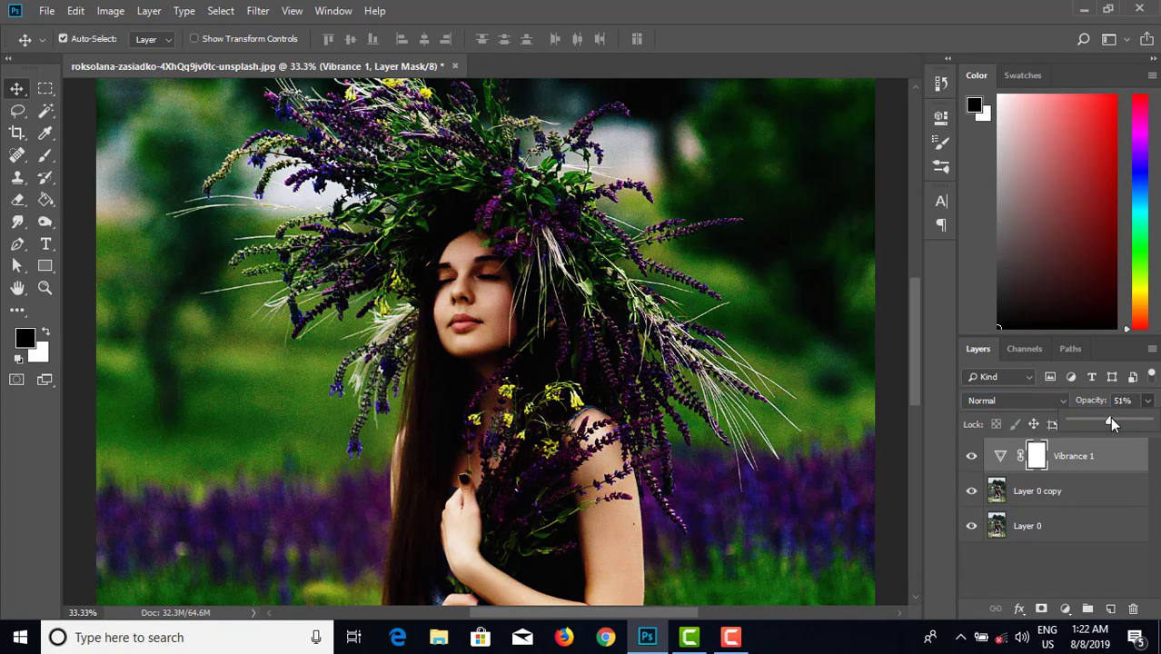
click(972, 456)
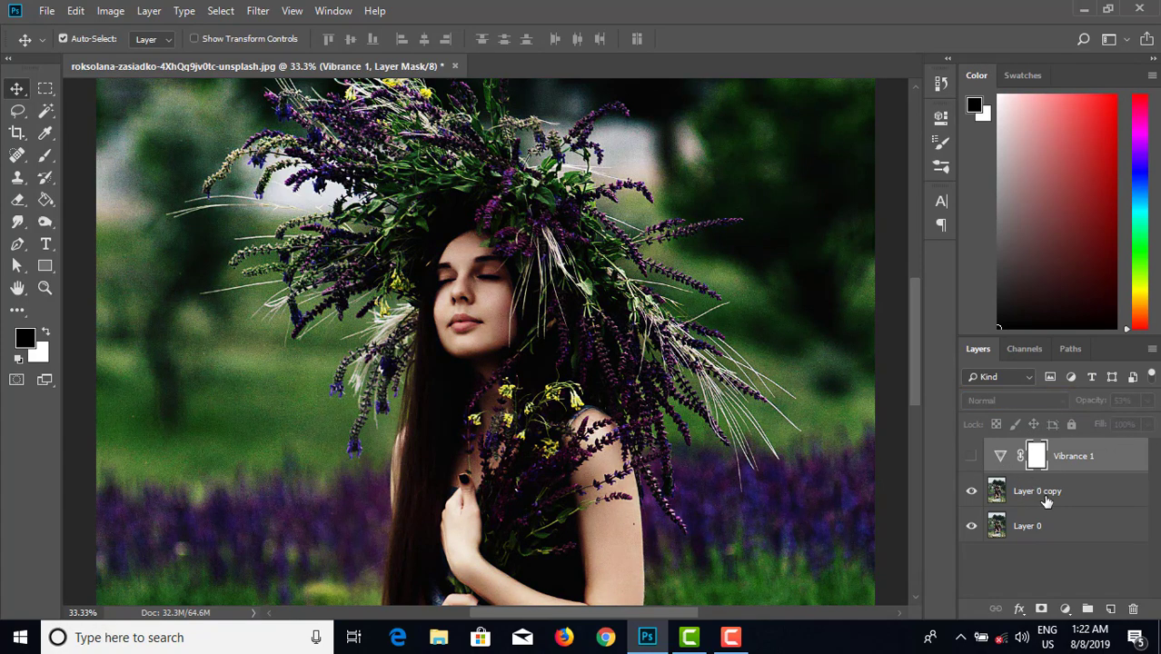
Set the blend mode of Layer 0 copy back to Normal.
click(1047, 498)
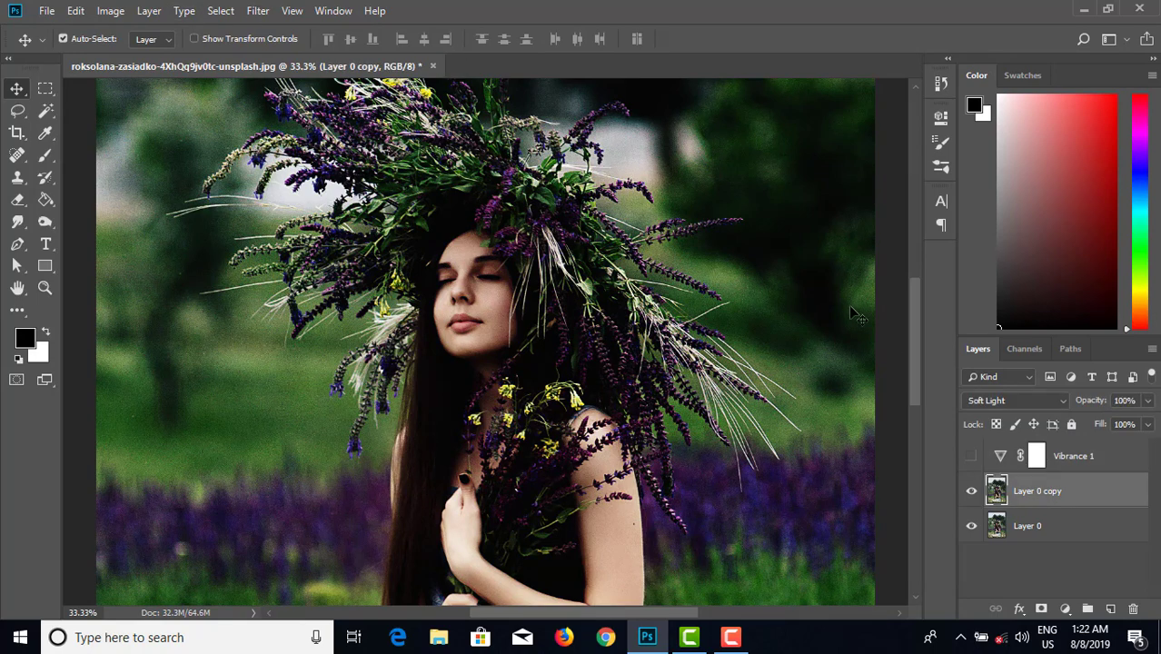
click(1012, 401)
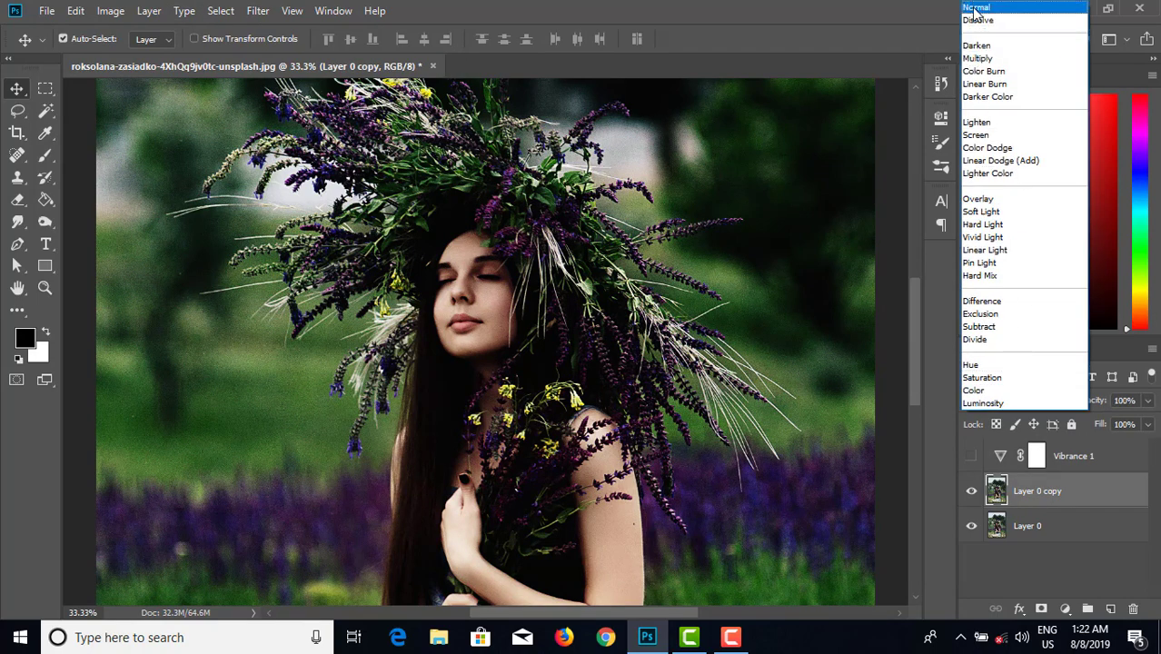
click(977, 8)
Apply the Reduce Noise filter to Layer 0 copy with Strength 10, Preserve Details 0%, Reduce Color Noise 23% and Sharpen Details 0%.
click(261, 11)
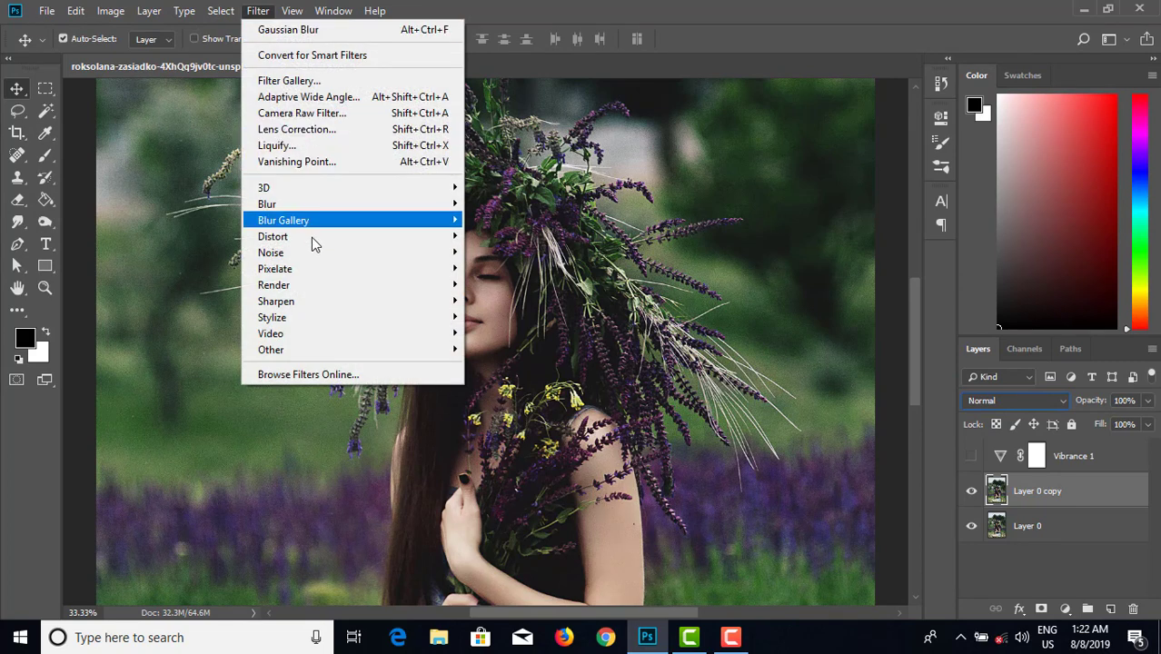
mouse_move(314, 252)
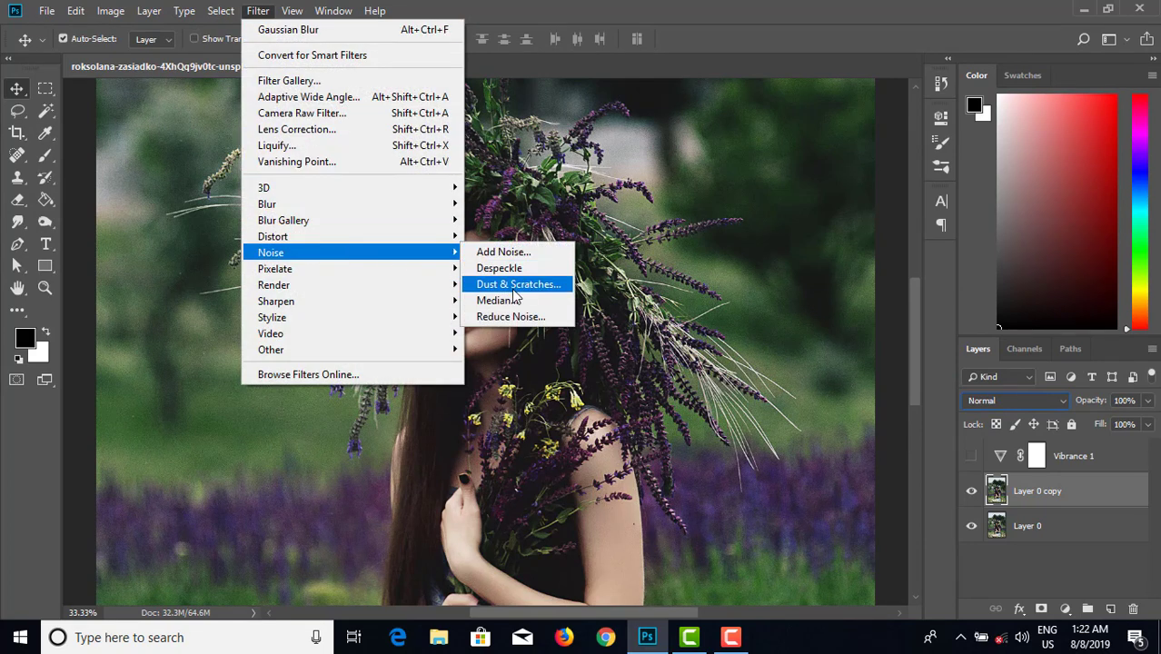
click(506, 316)
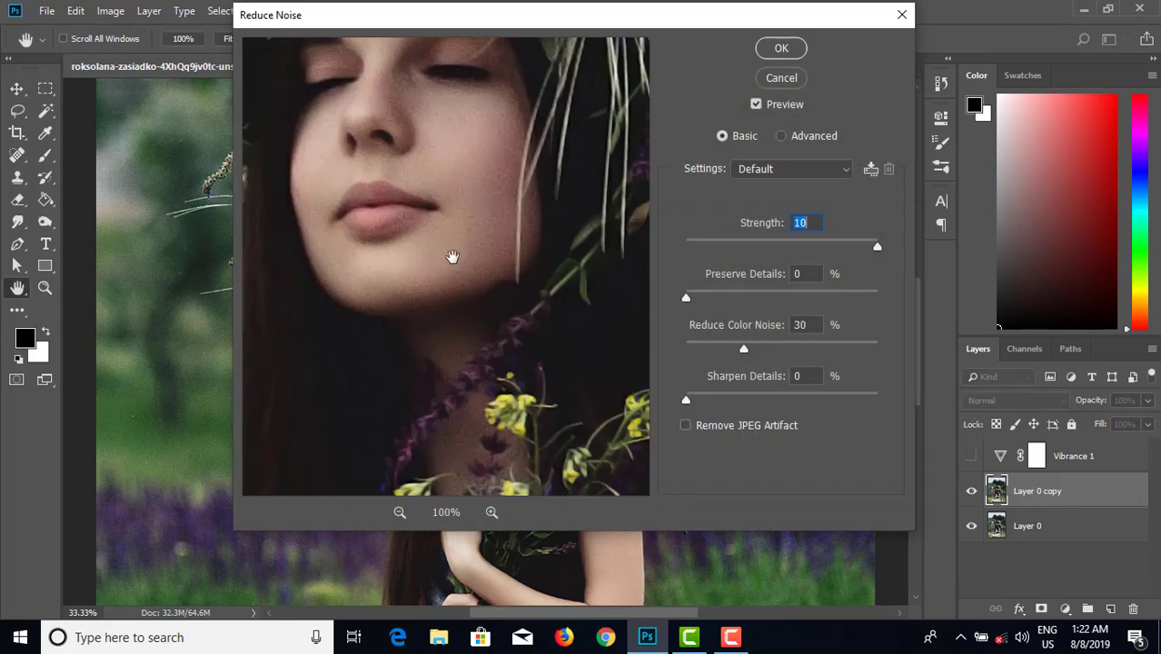
drag(452, 259, 469, 361)
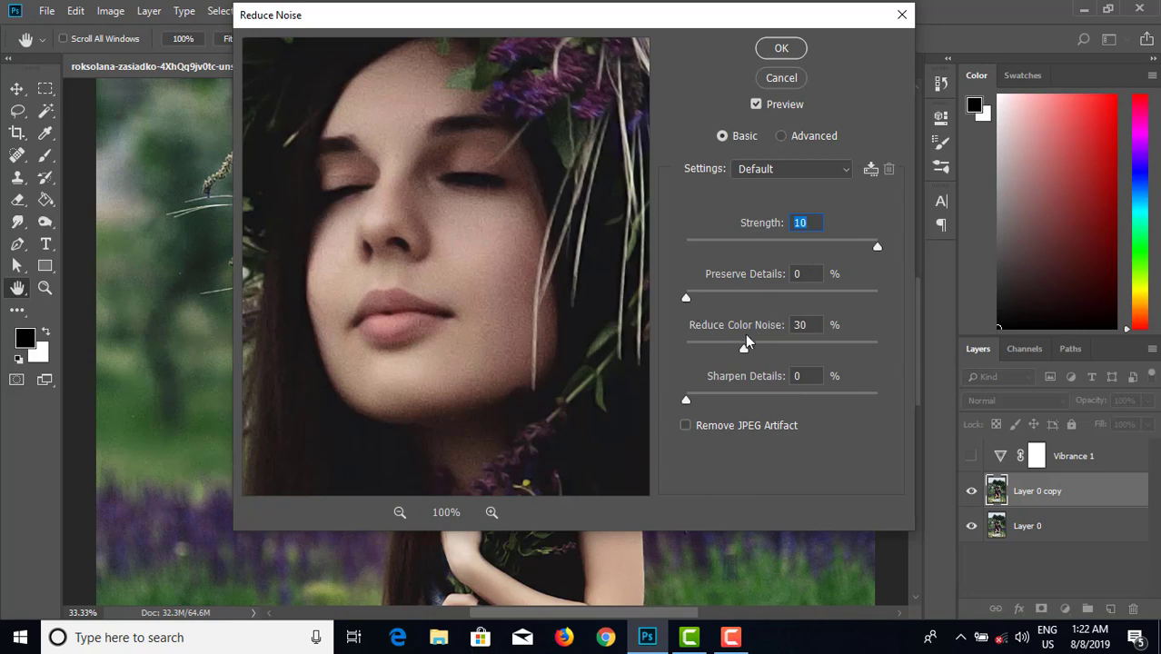
mouse_move(686, 298)
mouse_down()
mouse_move(780, 297)
mouse_move(683, 300)
mouse_up()
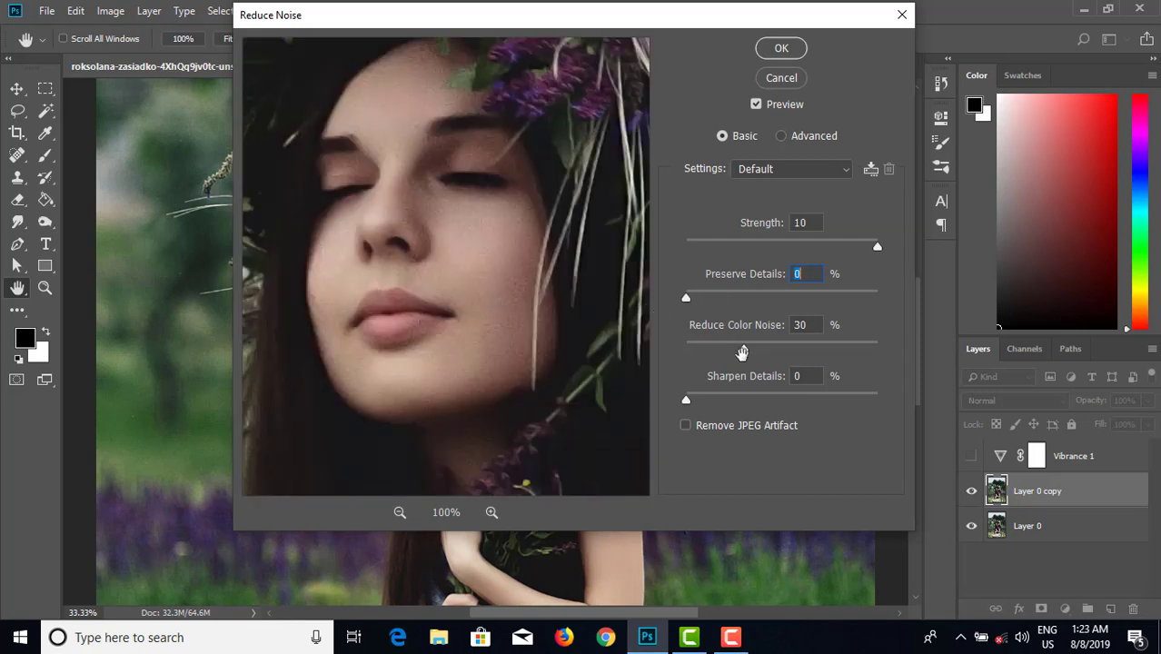
drag(744, 350, 696, 357)
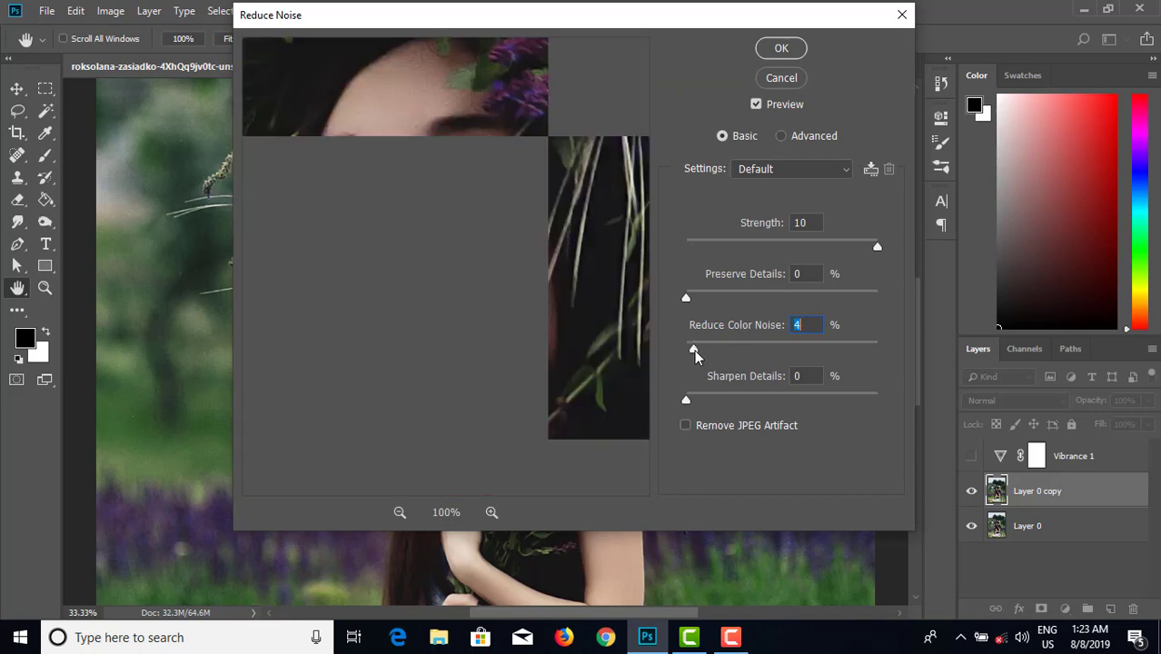
drag(695, 356, 732, 352)
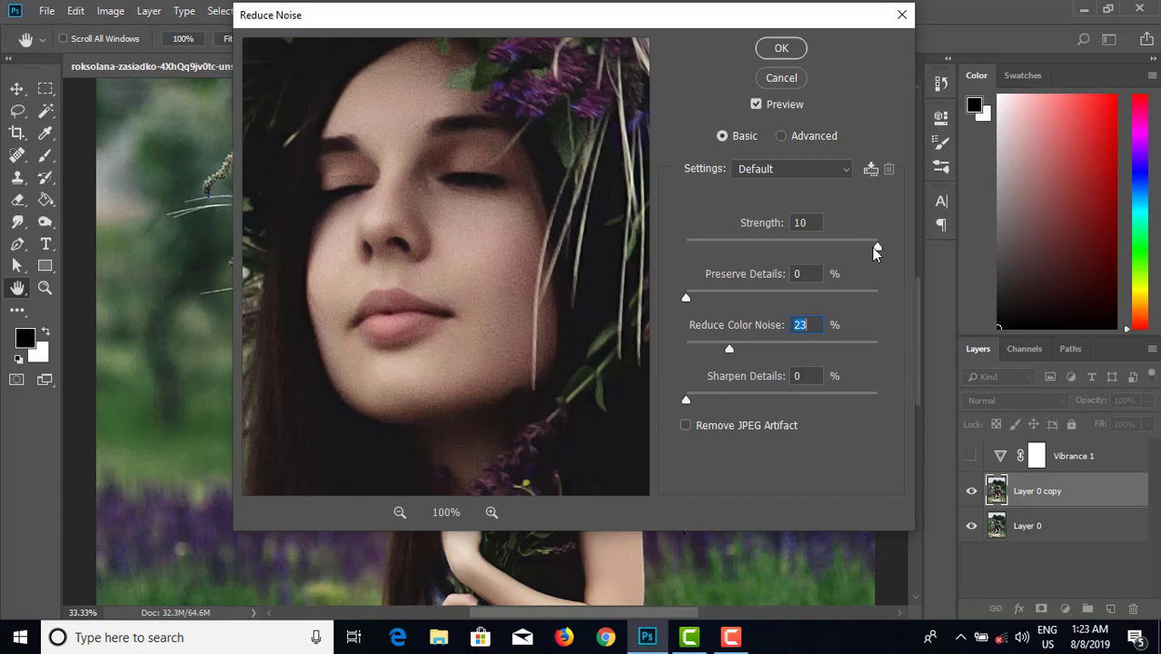
drag(855, 253, 714, 252)
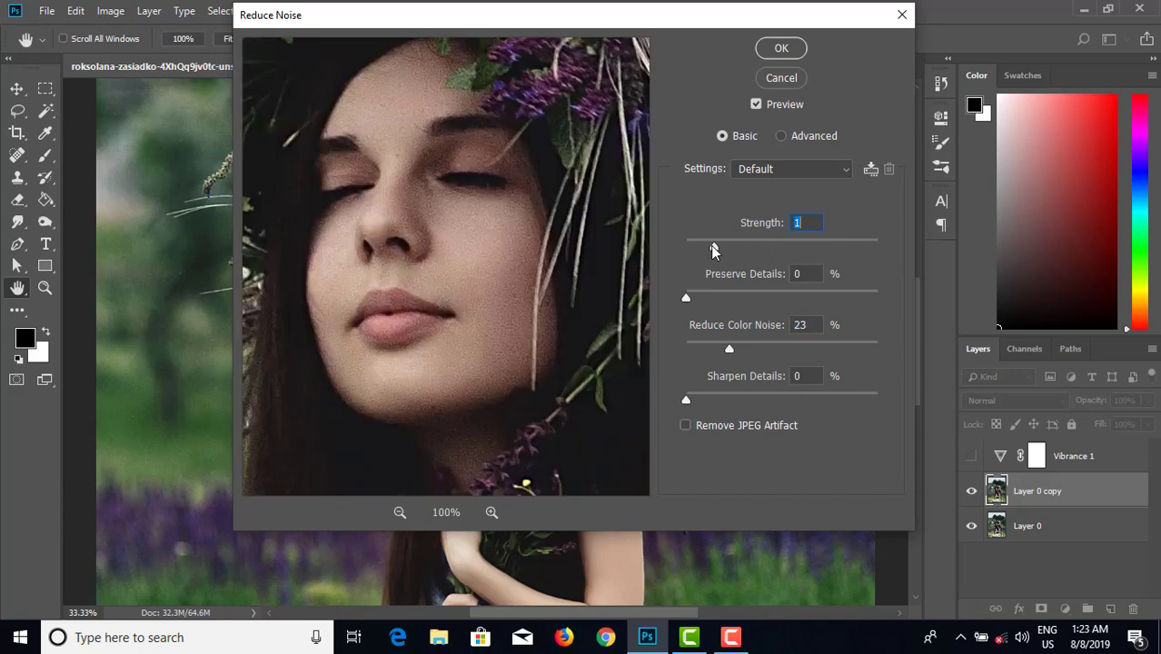
drag(713, 252, 878, 253)
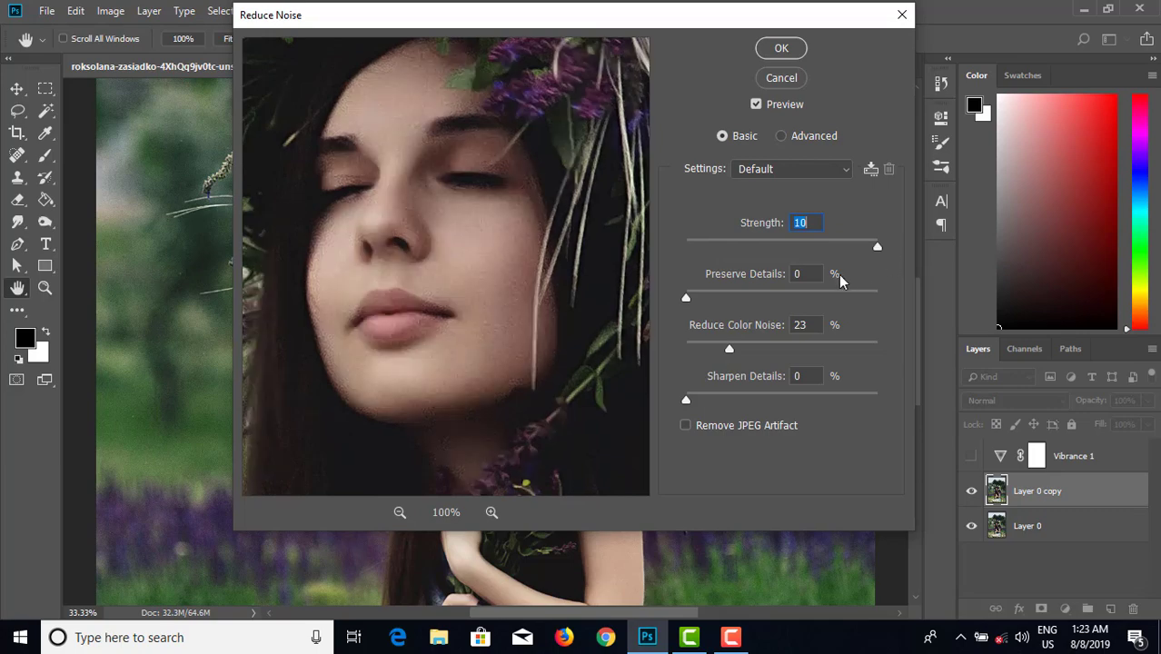
click(779, 46)
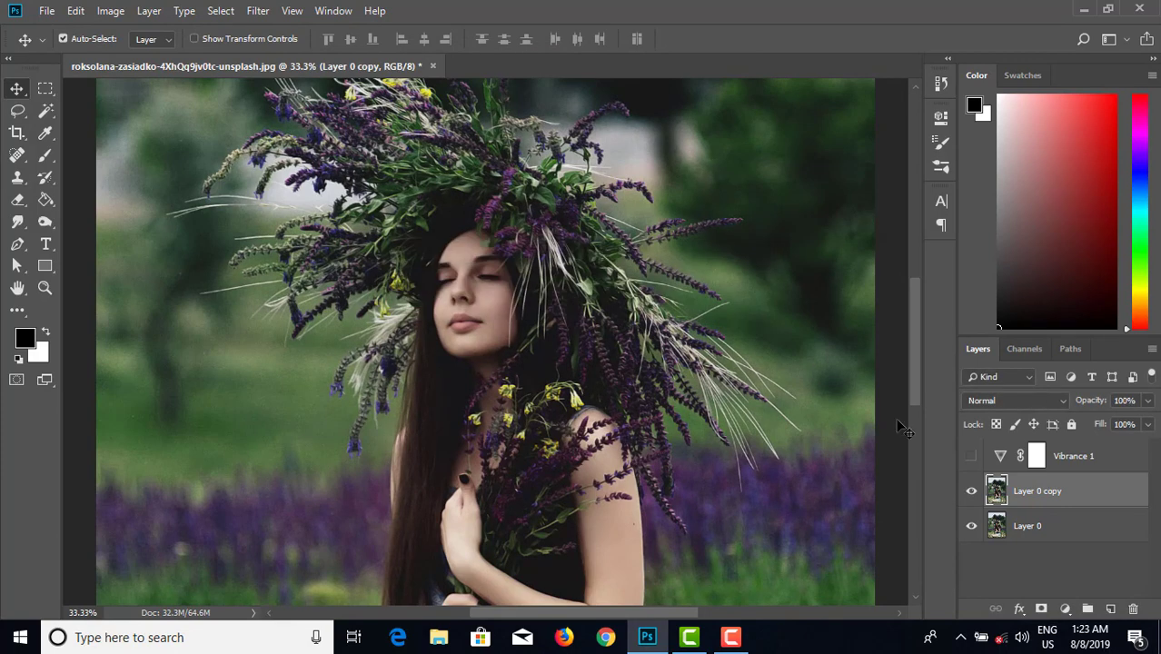
Compare the woman's skin at 200% magnification with Layer 0 copy hidden and shown.
click(971, 492)
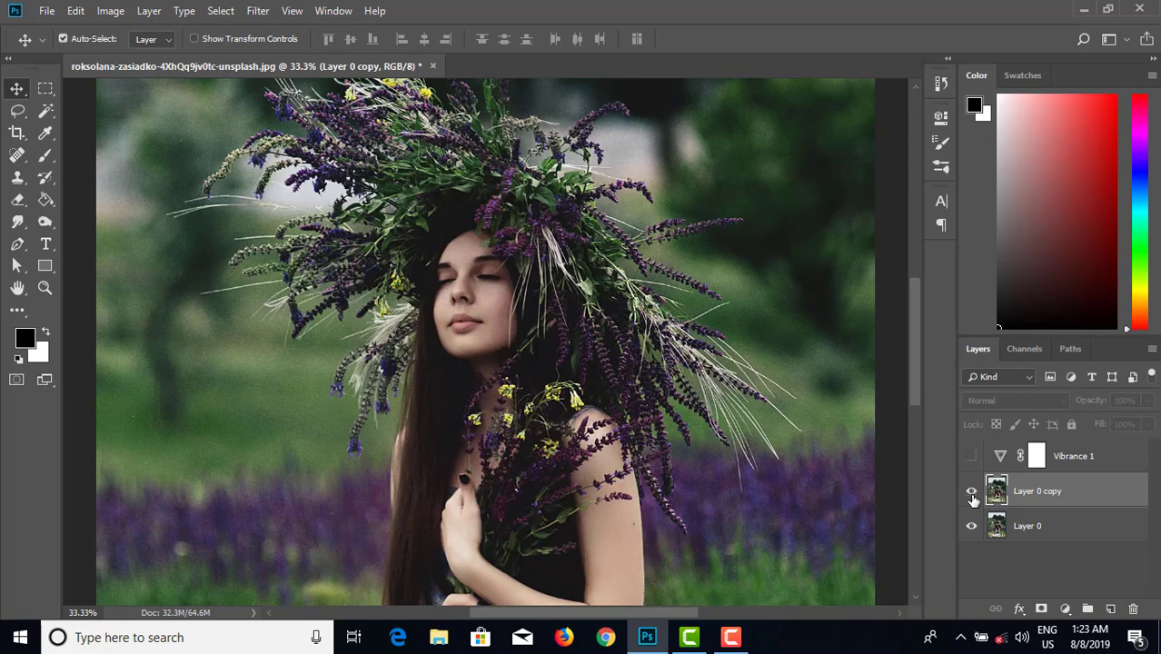
click(972, 496)
key(ctrl+plus)
key(ctrl+plus)
key(ctrl+plus)
key(ctrl+plus)
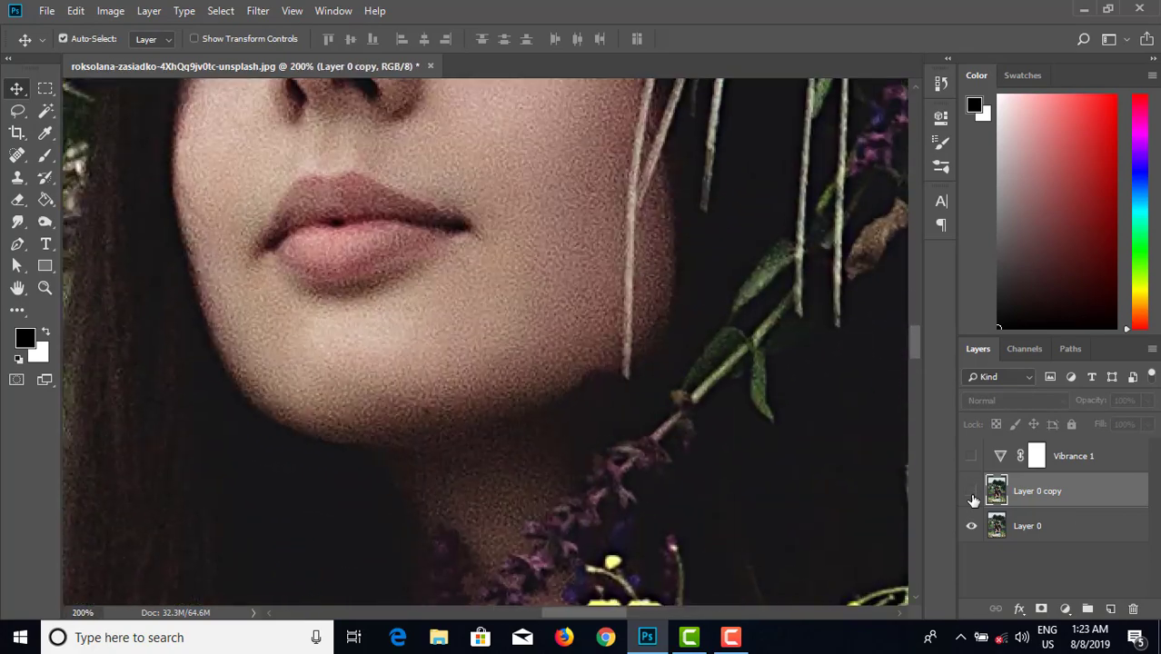
click(971, 496)
click(972, 496)
click(972, 494)
click(972, 495)
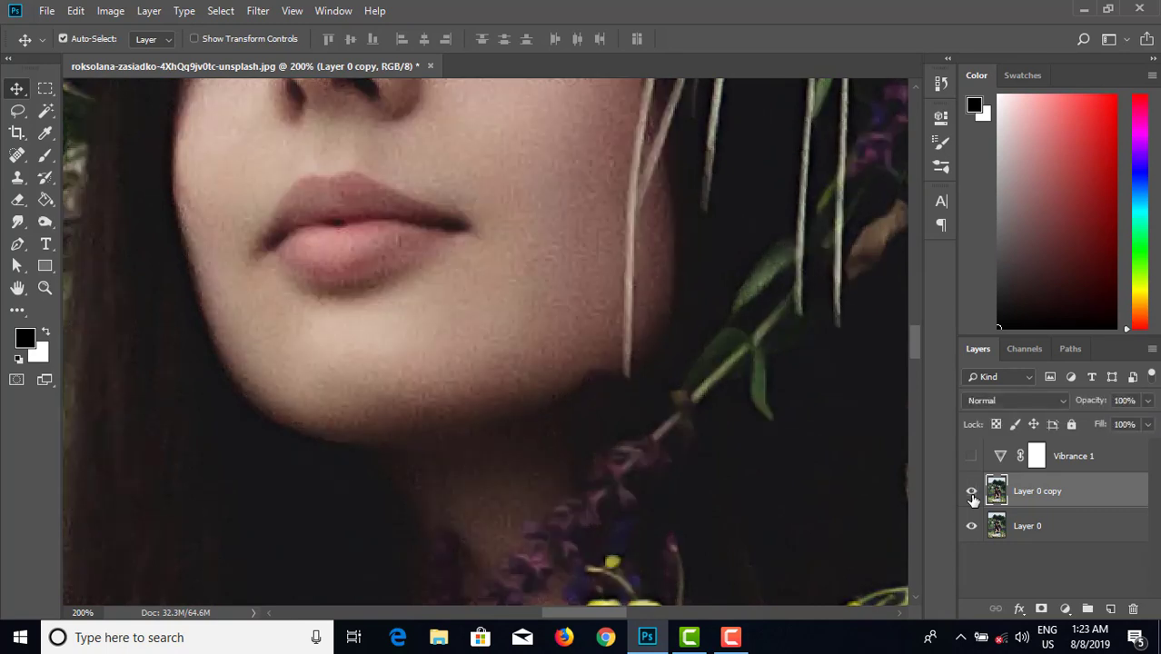
Try the Soft Light blend mode on Layer 0 copy and return the layer to Normal.
click(994, 398)
click(982, 212)
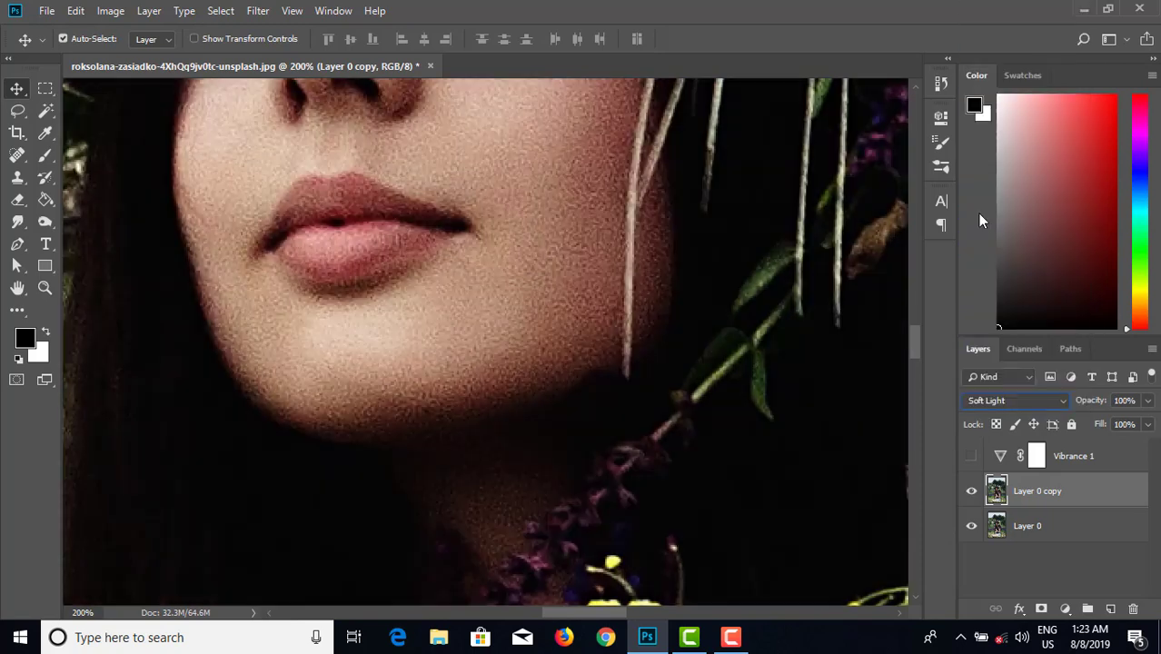
click(1007, 401)
click(987, 8)
Show the Vibrance 1 layer and compare the wreath and face with Layer 0 copy hidden and shown.
click(973, 457)
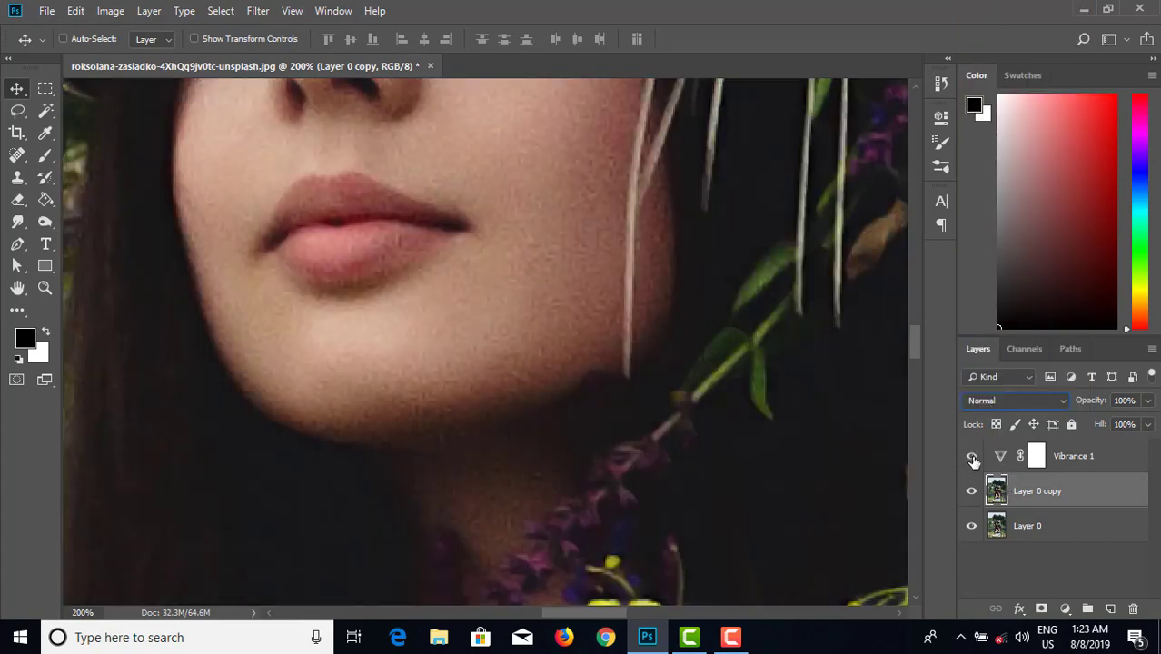
key(ctrl+minus)
key(ctrl+minus)
key(ctrl+minus)
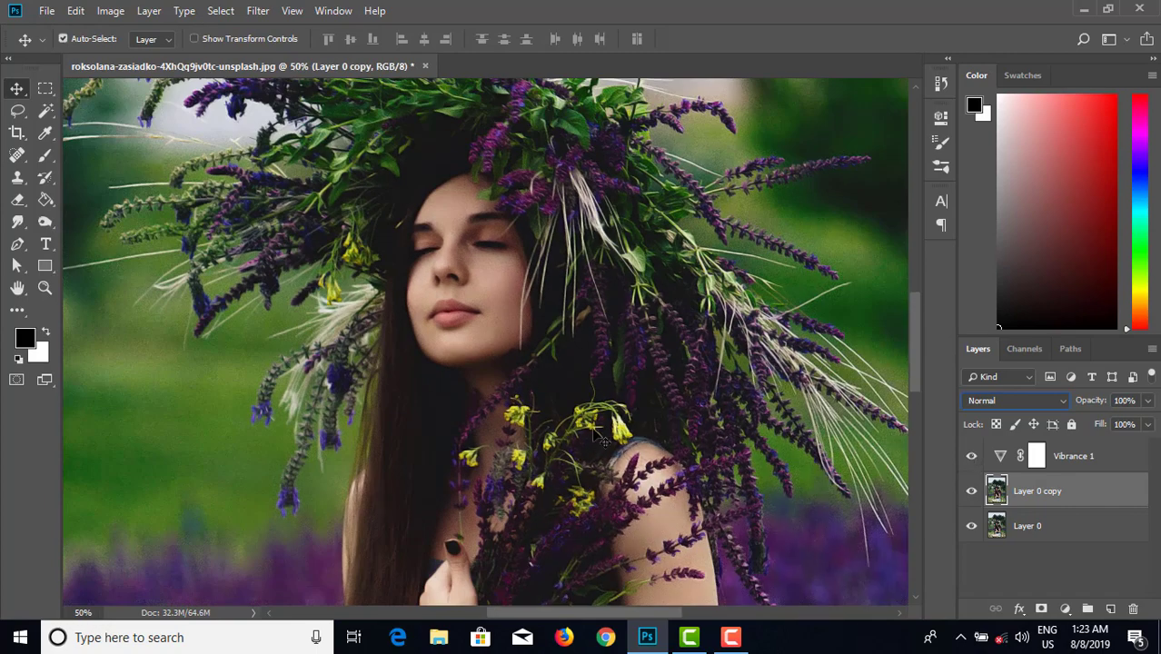
drag(534, 291, 565, 410)
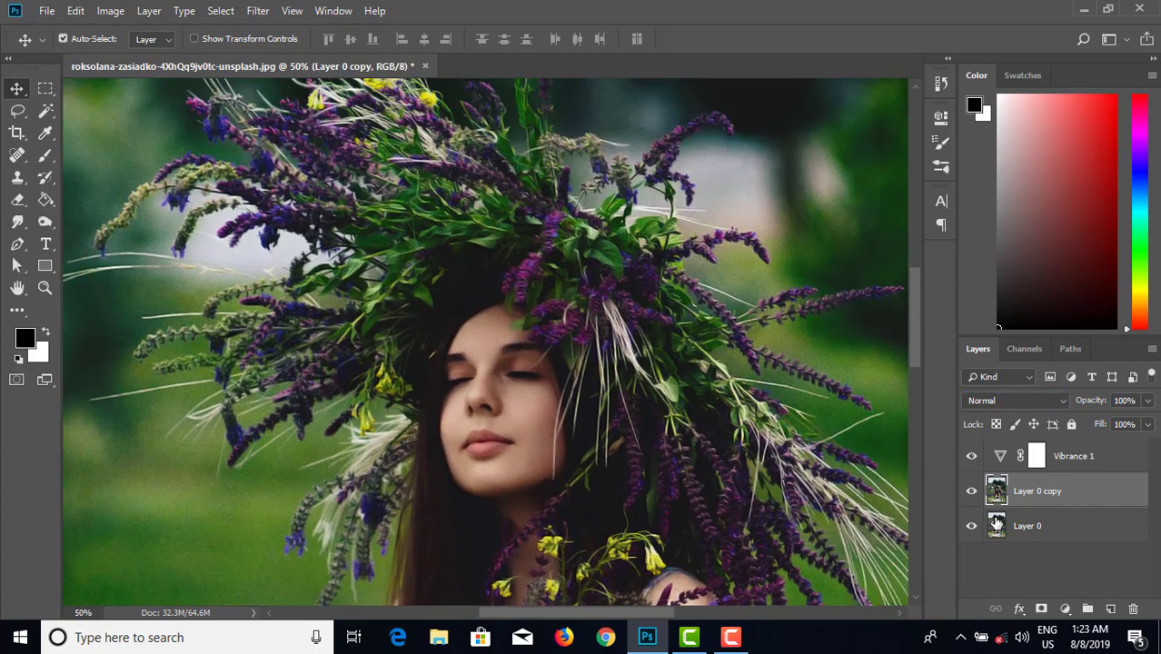
click(972, 496)
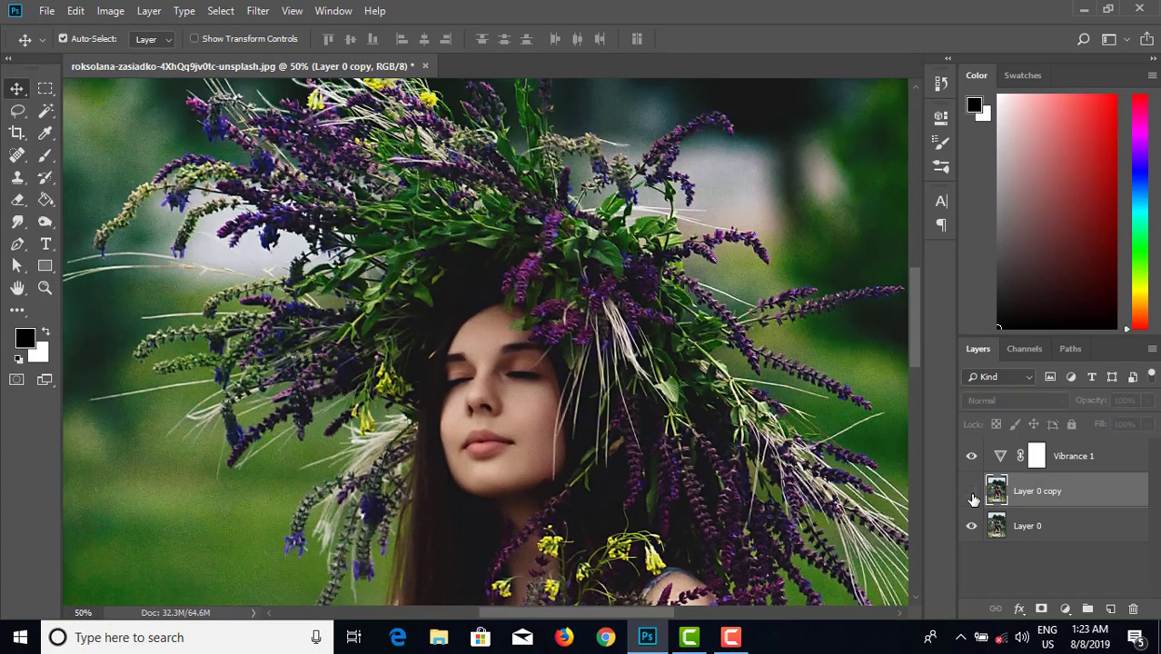
click(973, 495)
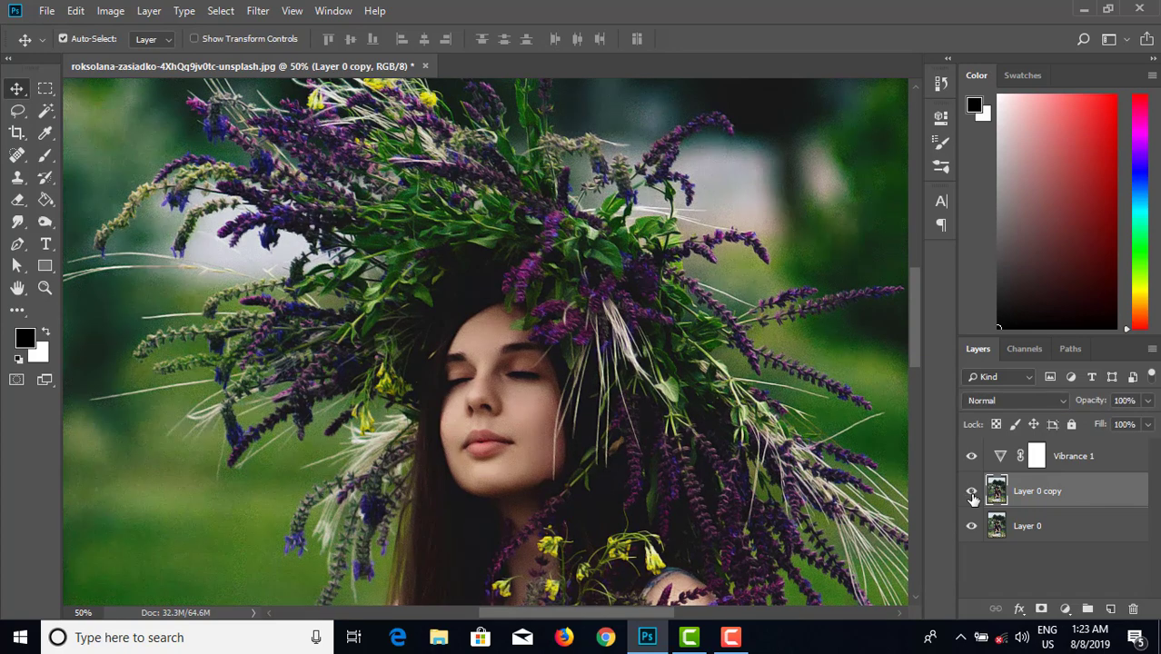
click(973, 496)
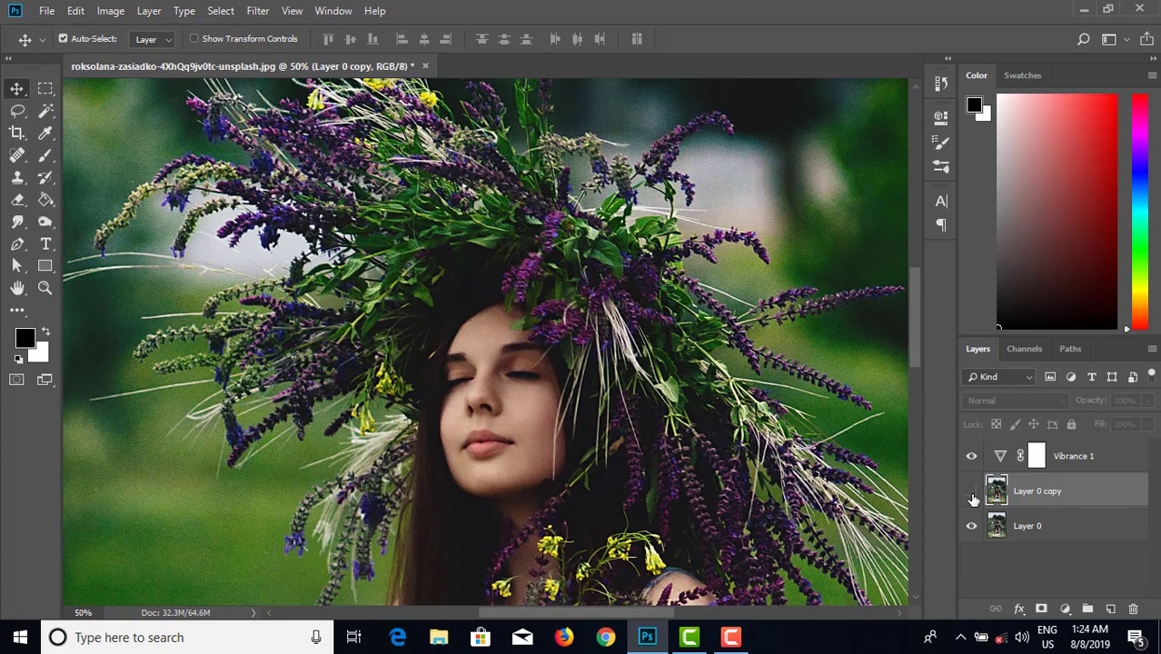
click(972, 495)
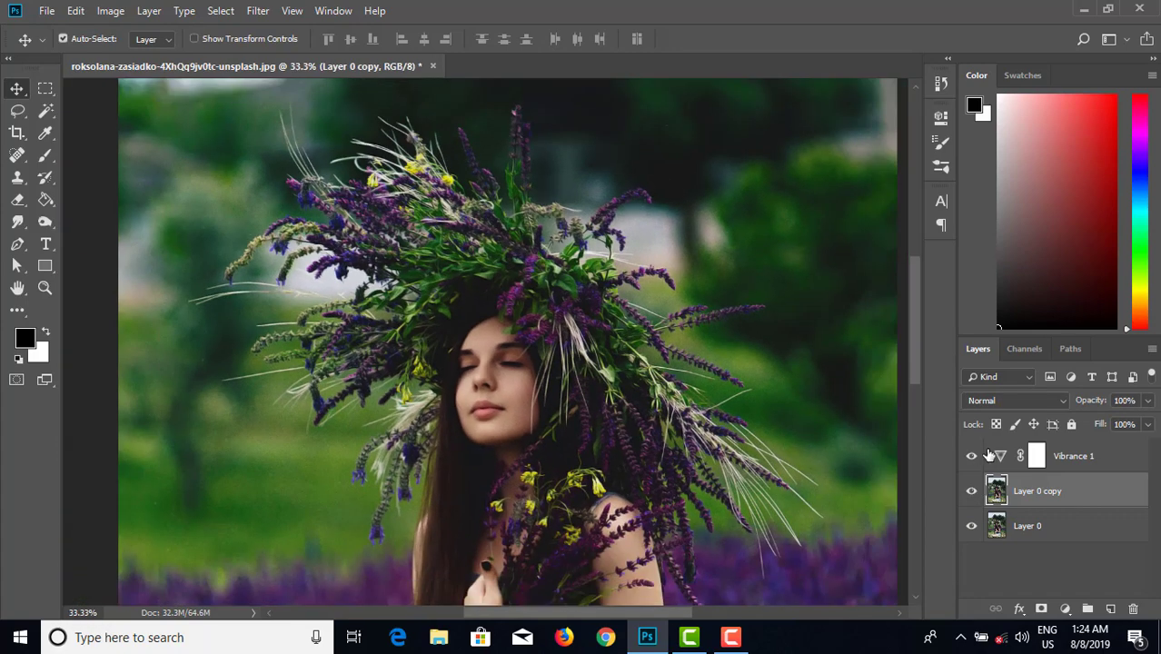
Raise the Vibrance value of the Vibrance 1 adjustment layer slightly.
double_click(1001, 460)
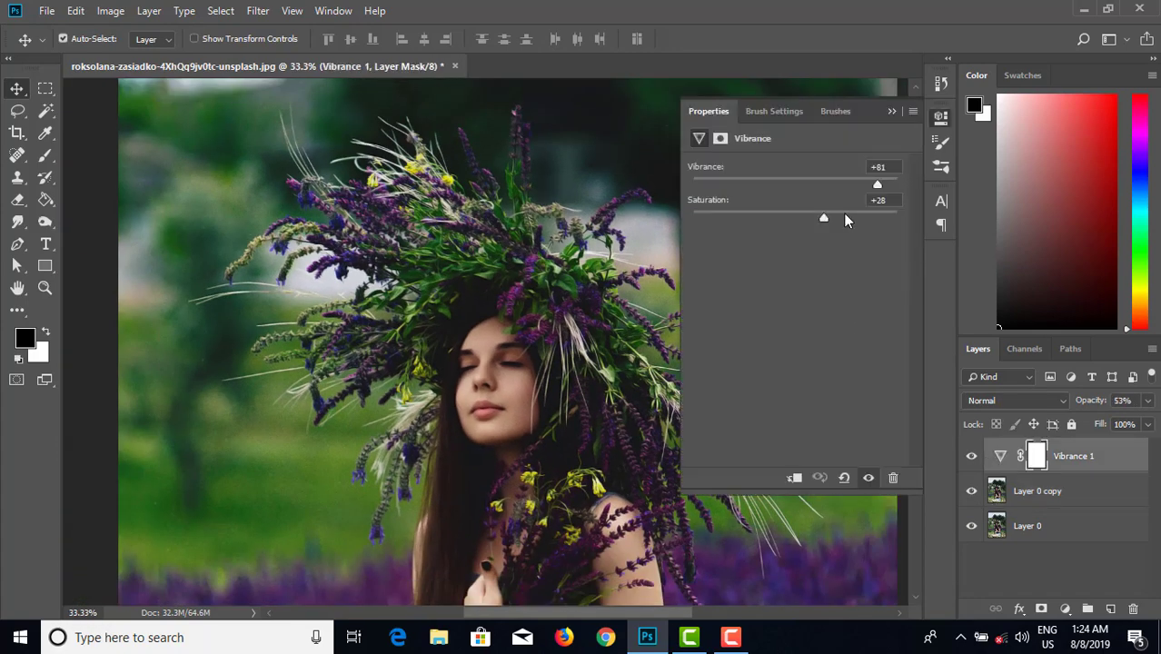
drag(879, 184, 883, 185)
click(892, 113)
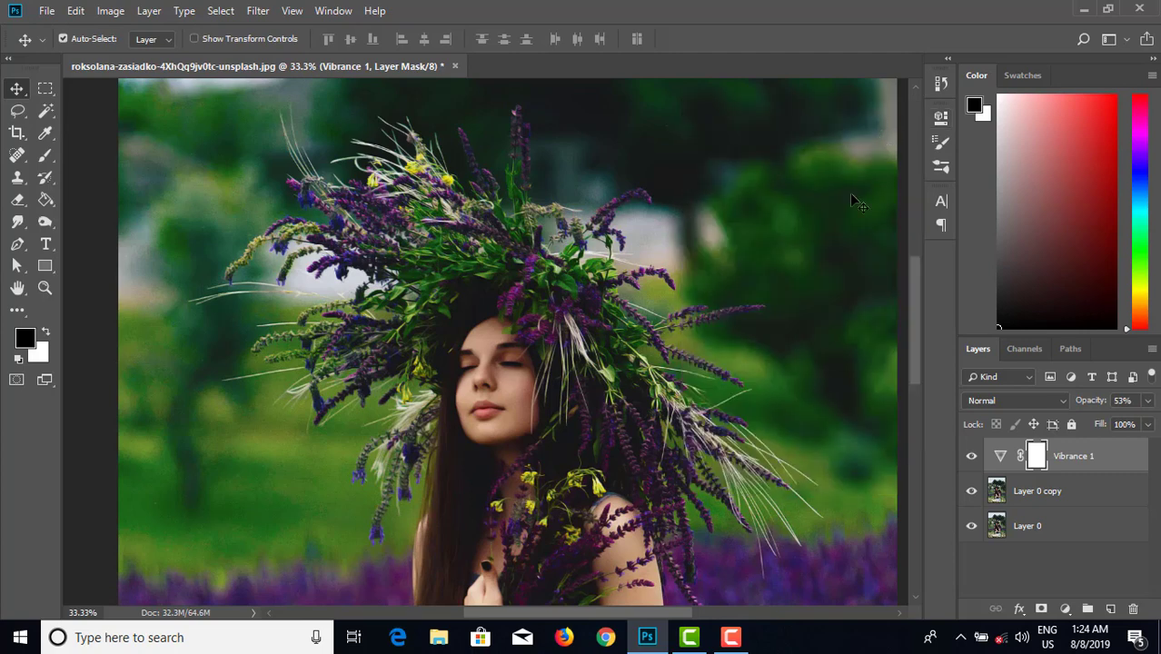
Compare the portrait before and after the edits by toggling the visibility of Layer 0 copy and Vibrance 1.
click(971, 490)
click(971, 457)
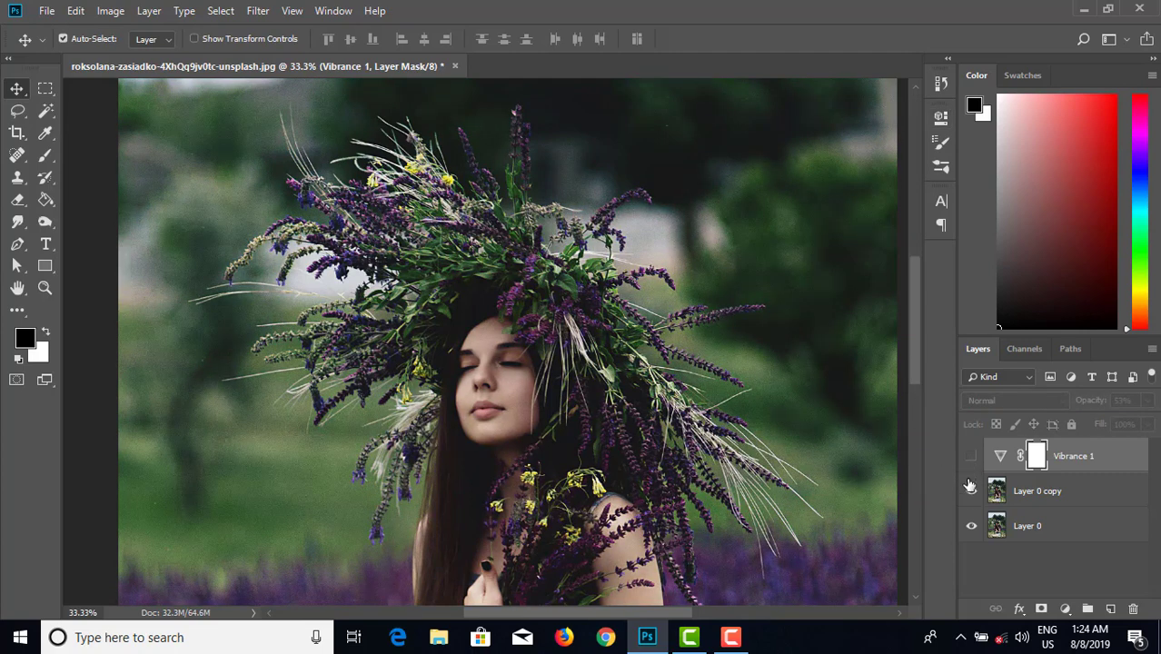
click(971, 491)
click(972, 456)
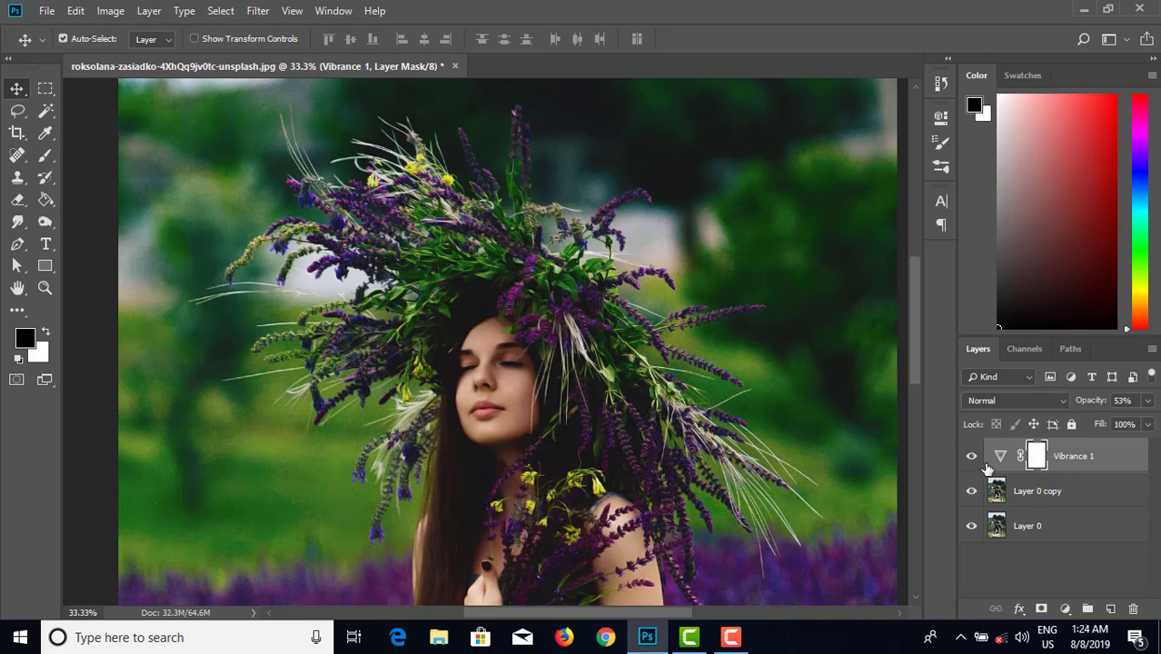
key(ctrl+minus)
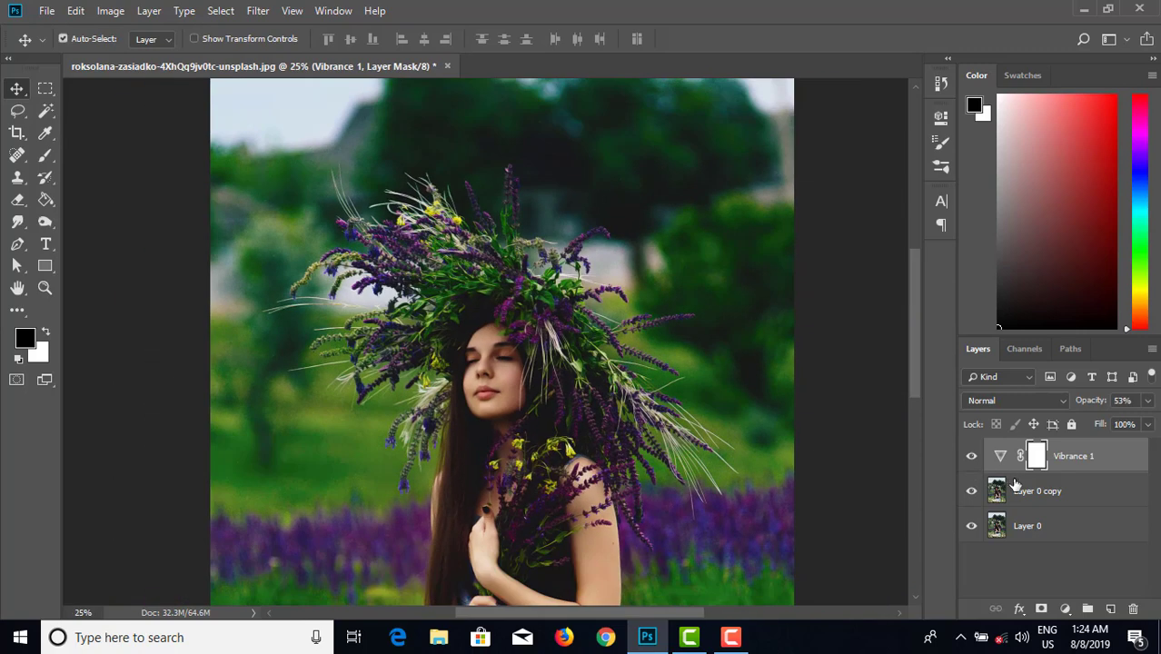
drag(564, 447, 557, 344)
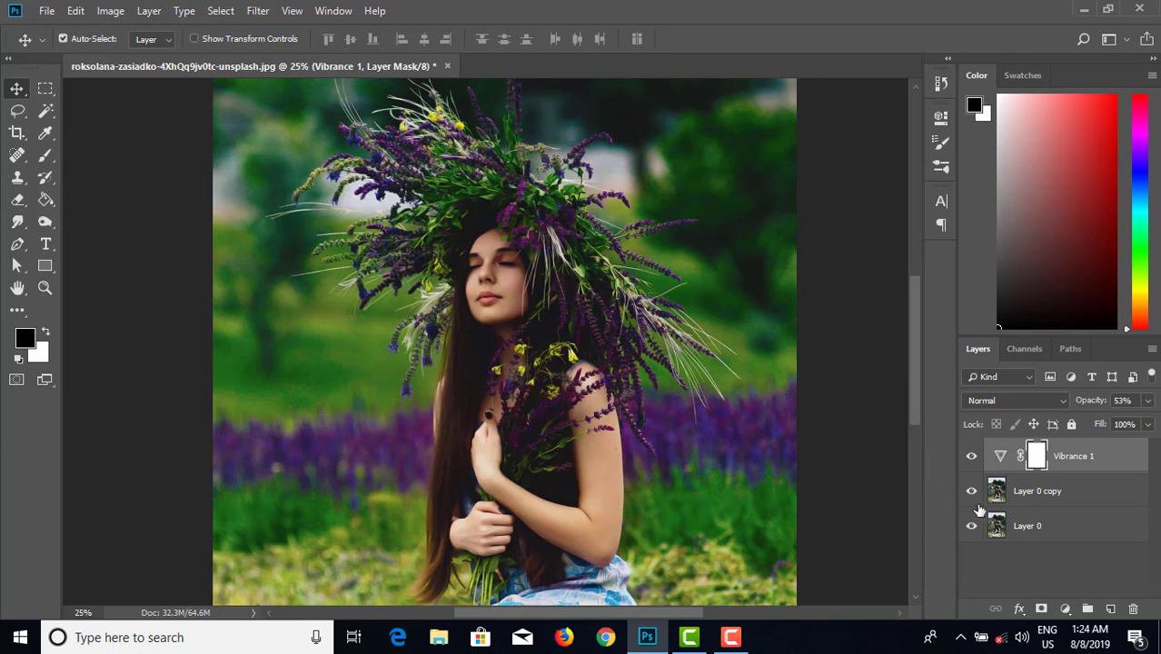
click(971, 455)
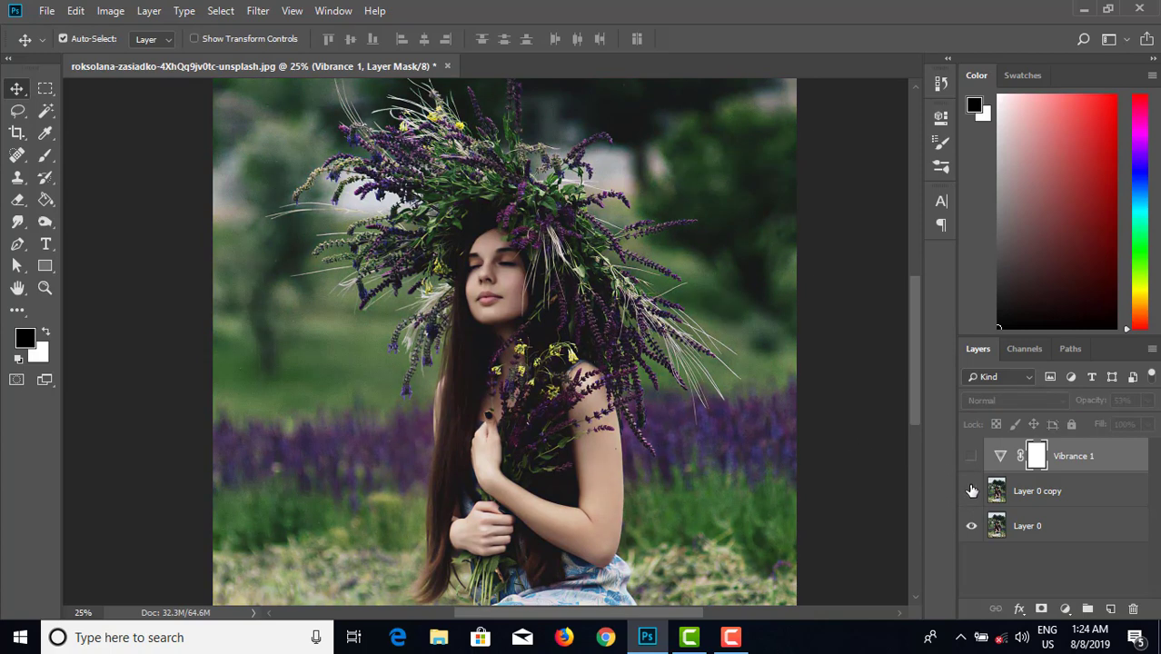
click(972, 456)
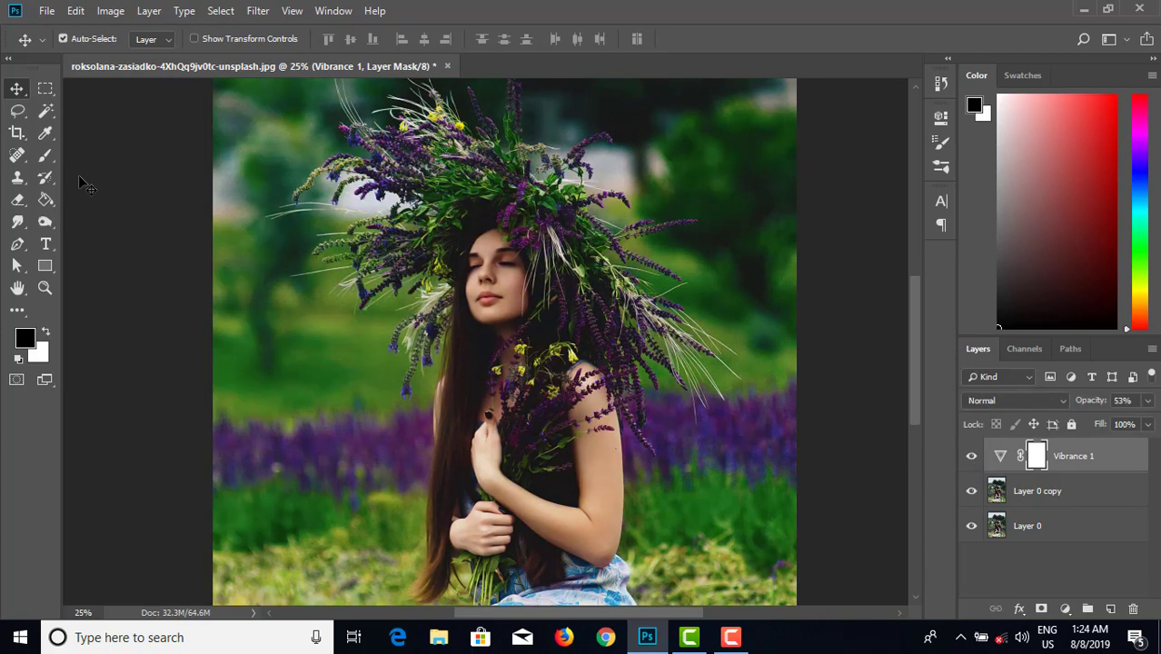
Open the landscape photo with the rock pinnacle from the photoshop class 37 folder and convert its Background into a regular layer.
click(46, 10)
click(72, 45)
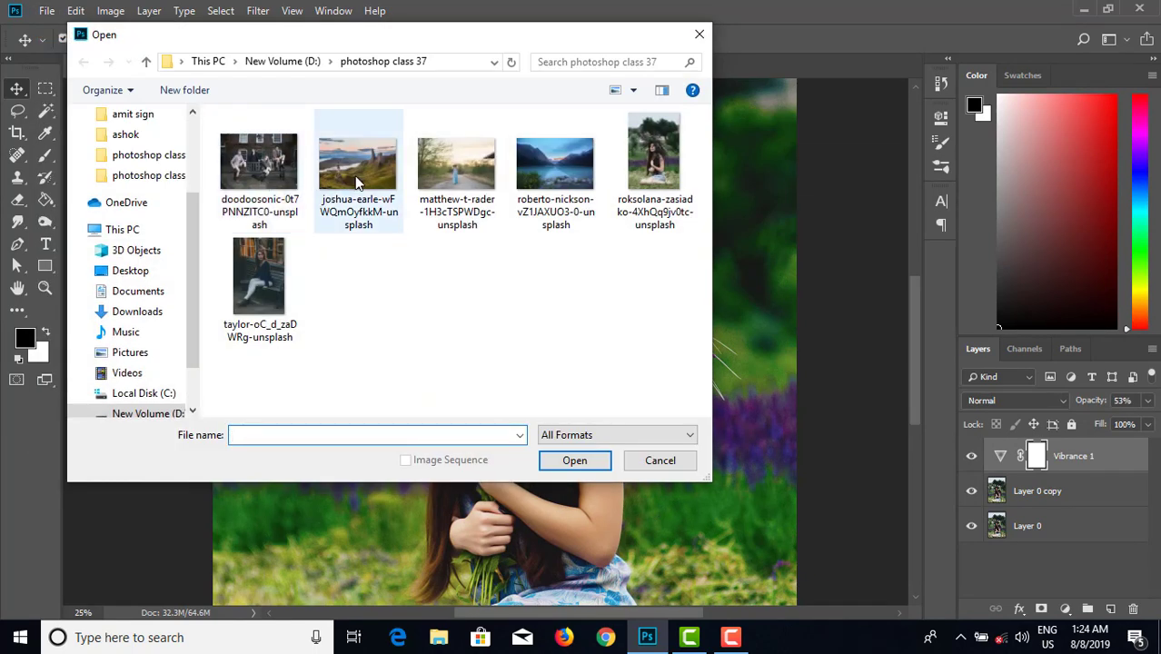
click(355, 175)
click(574, 461)
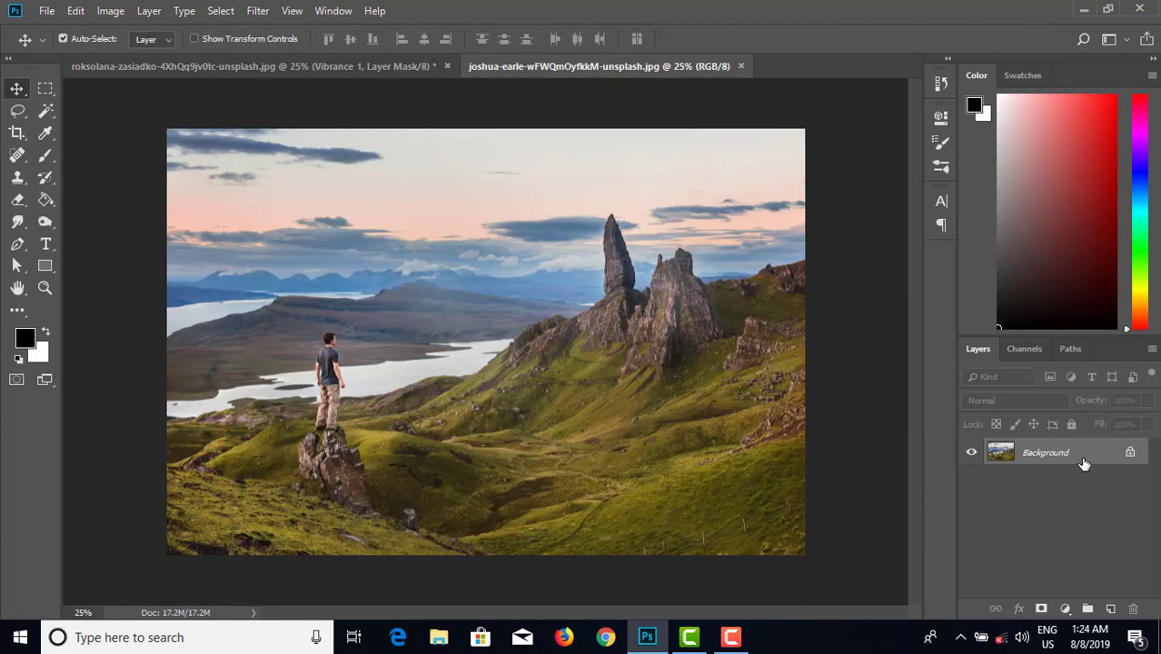
double_click(1084, 463)
click(722, 178)
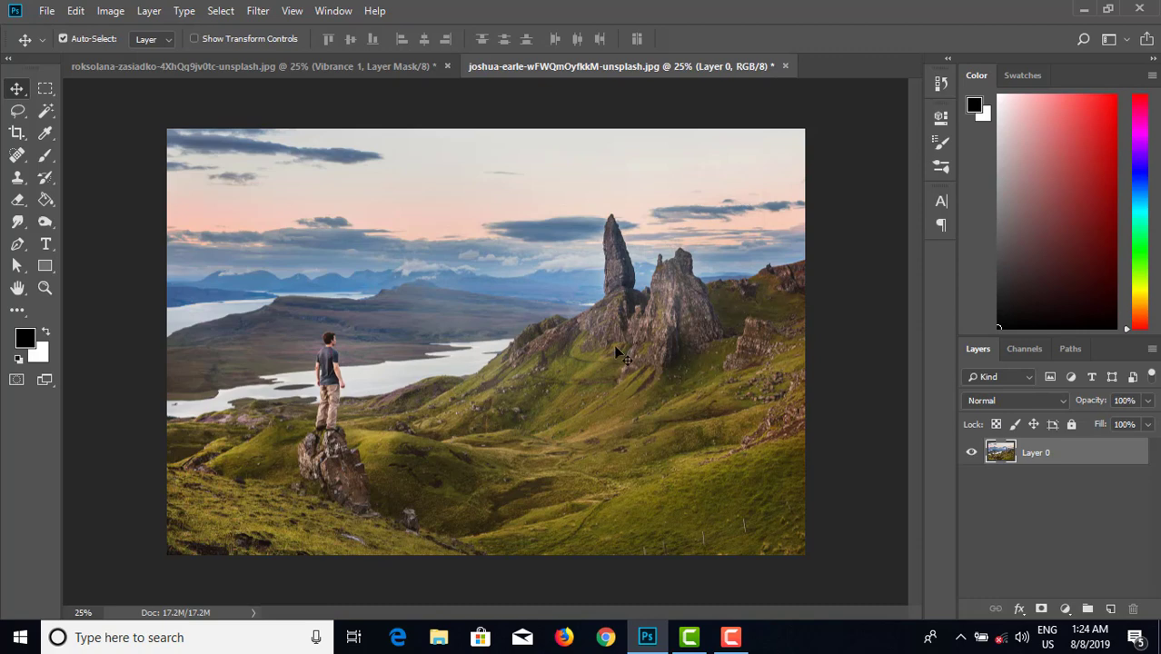
Add a Vibrance adjustment layer above the landscape photo's layer.
key(ctrl+plus)
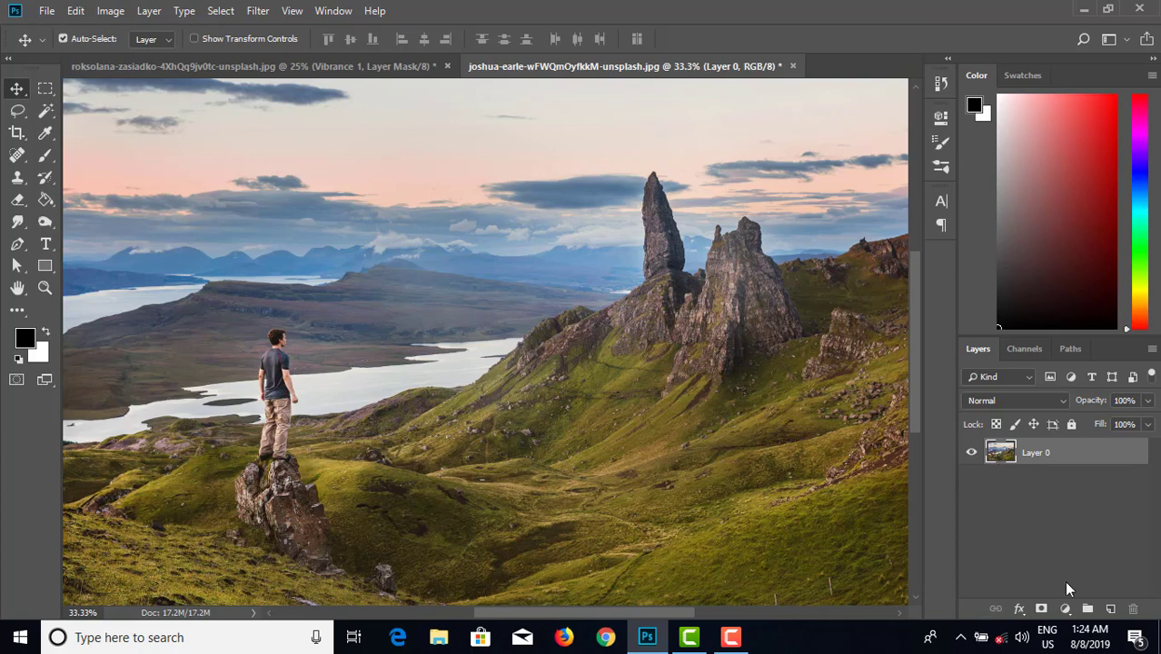
click(1065, 609)
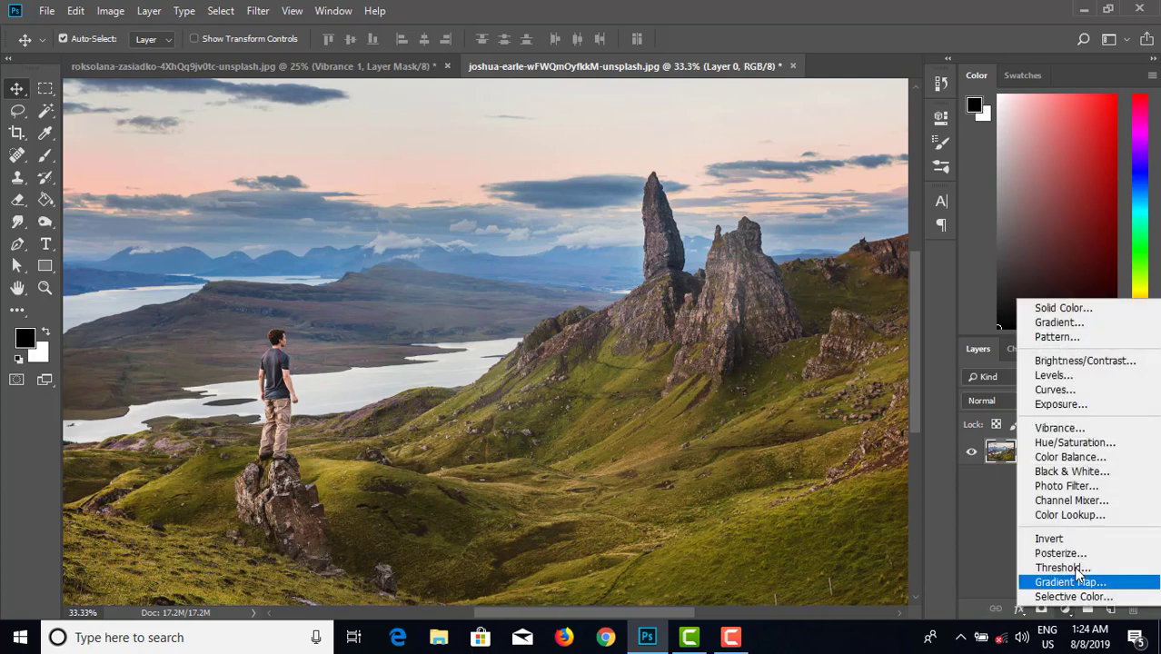
click(1072, 431)
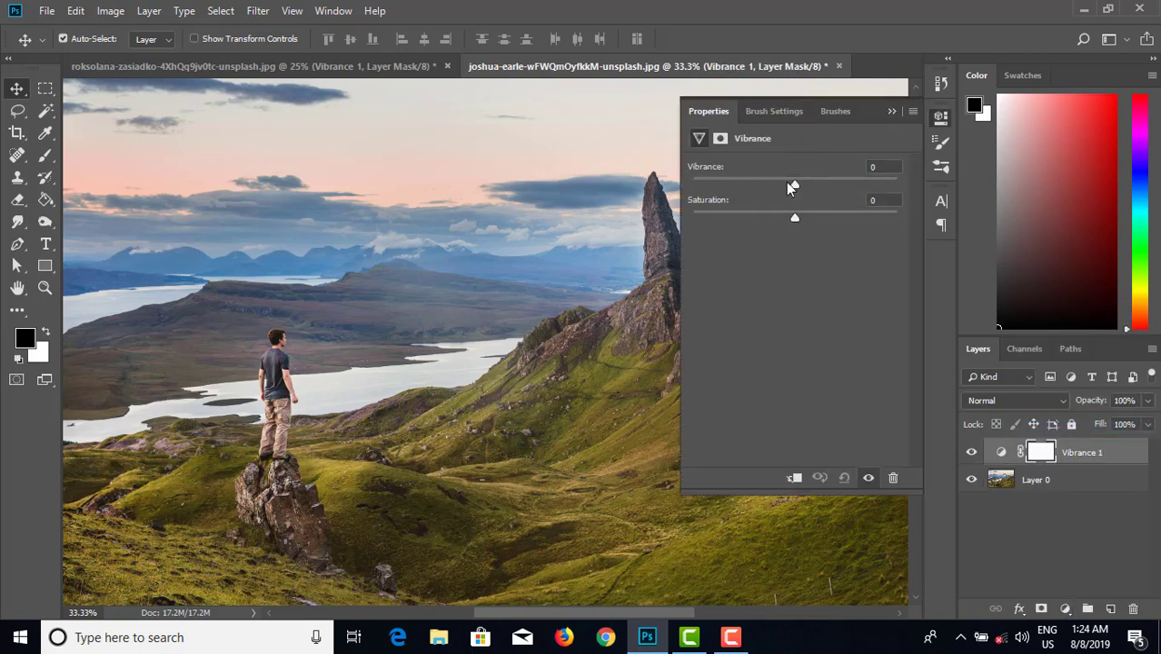
Set the landscape's Vibrance 1 adjustment to Vibrance +69 and Saturation +25.
drag(797, 183, 843, 188)
drag(795, 218, 821, 218)
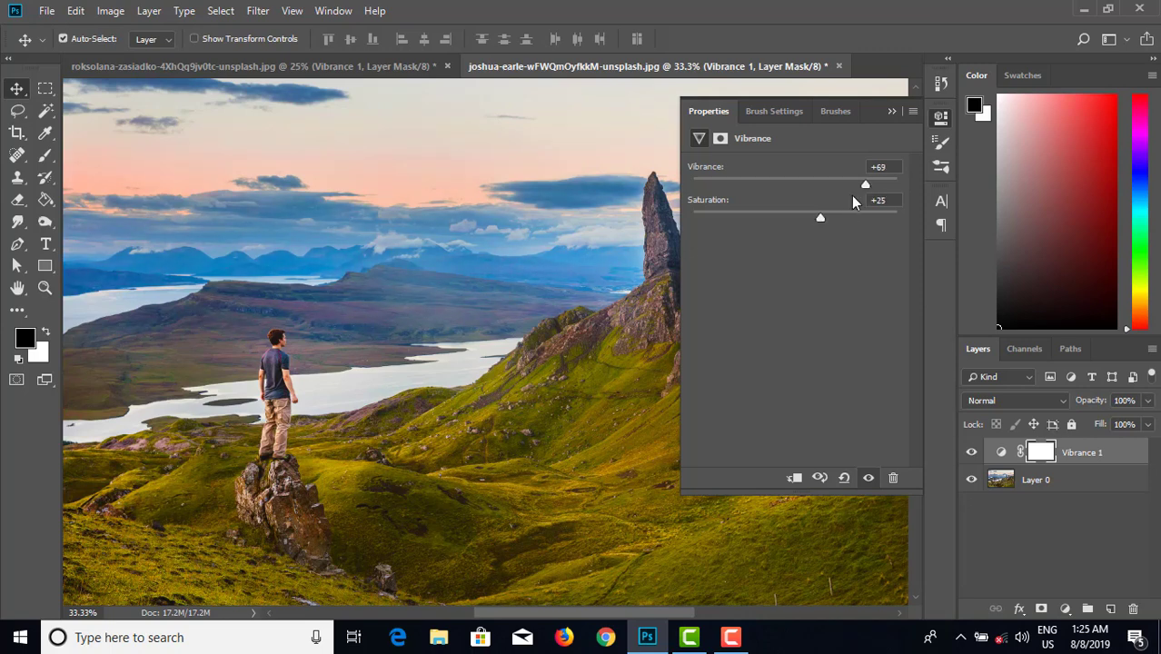
click(893, 112)
Compare the landscape with and without the colour boost by toggling the visibility of Vibrance 1.
click(972, 454)
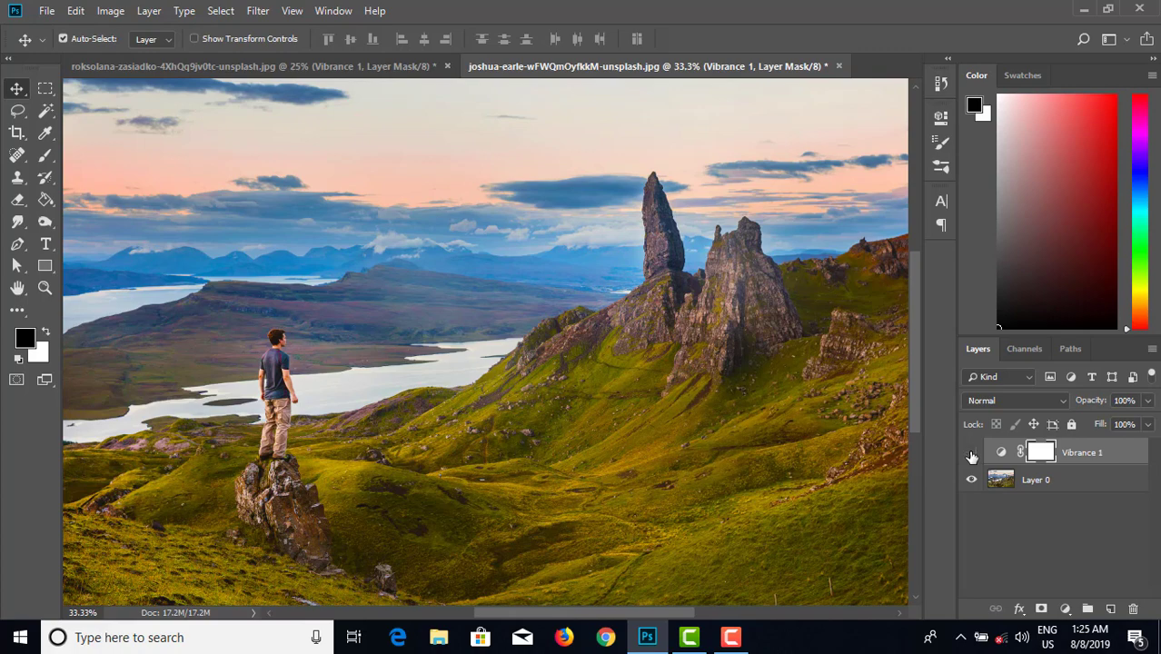
click(972, 454)
click(971, 454)
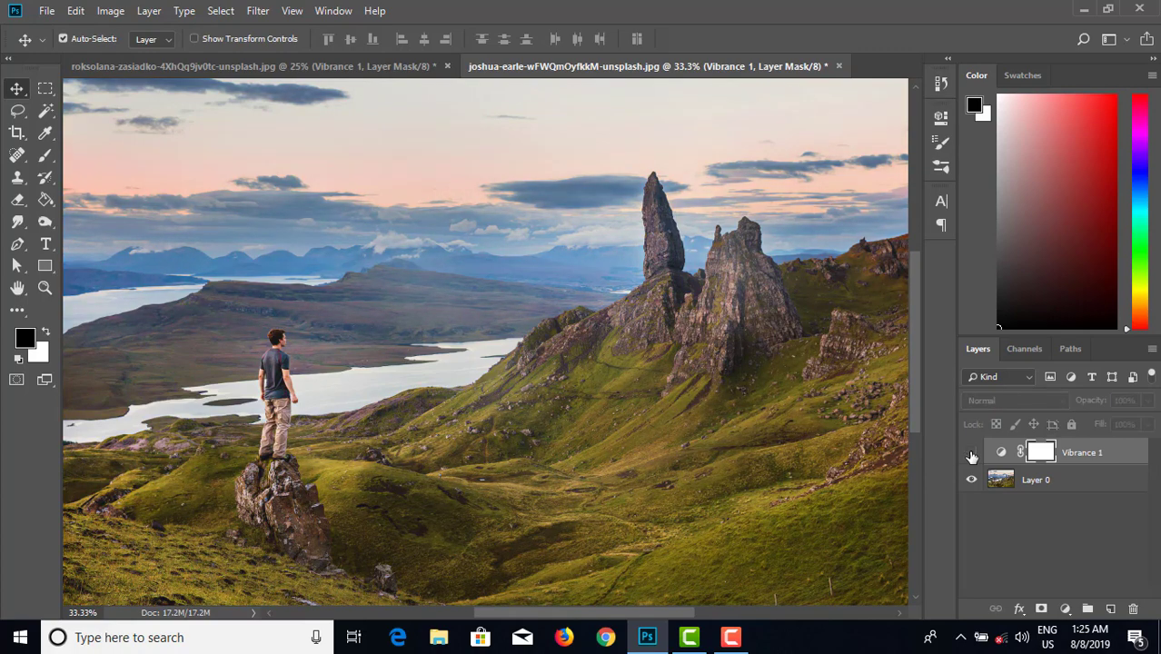
click(972, 454)
click(971, 454)
click(971, 454)
click(972, 454)
click(972, 455)
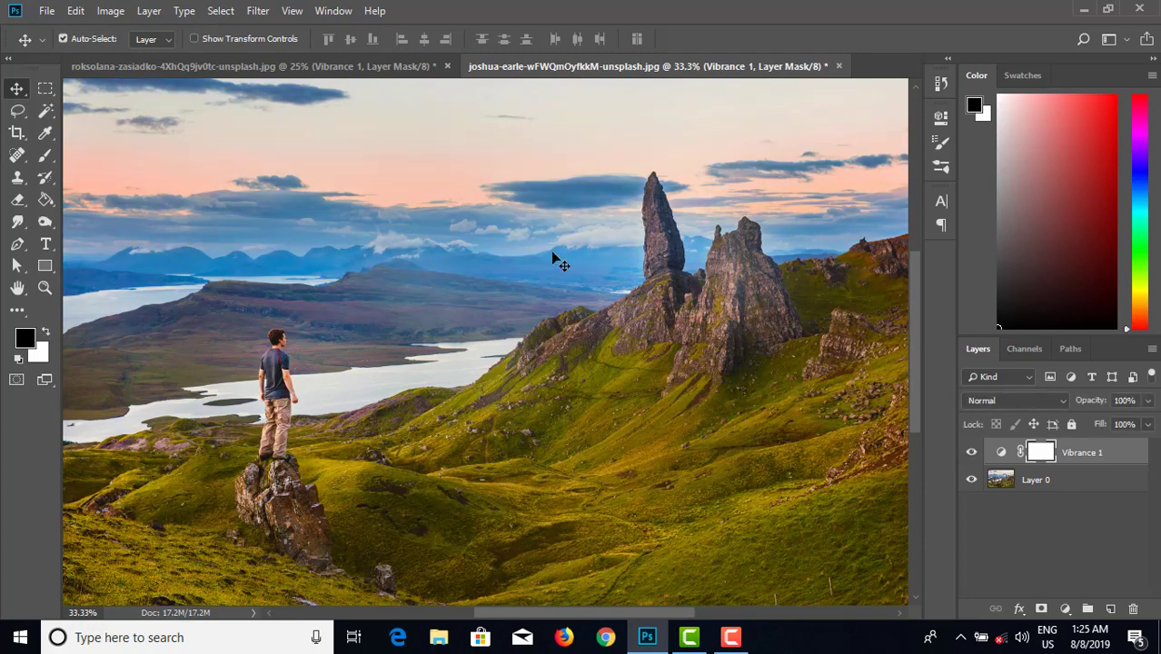
click(971, 454)
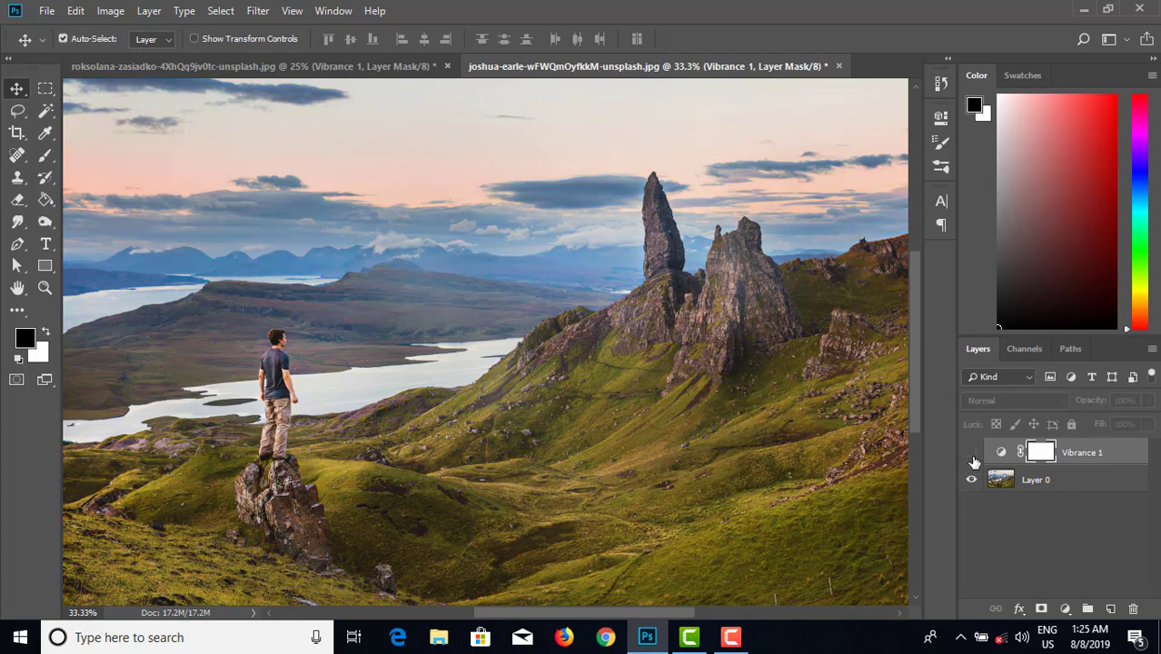
click(972, 455)
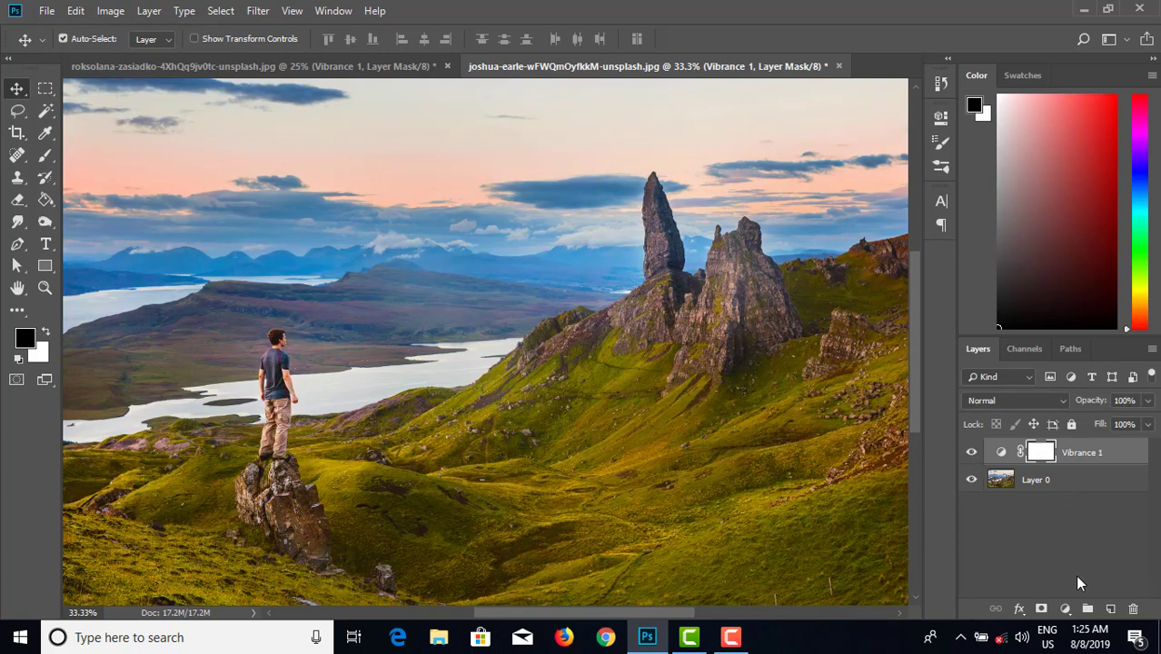
Add an Exposure adjustment layer above Vibrance 1 with Exposure -0.17, Offset -0.0167 and Gamma Correction 0.92.
click(1065, 610)
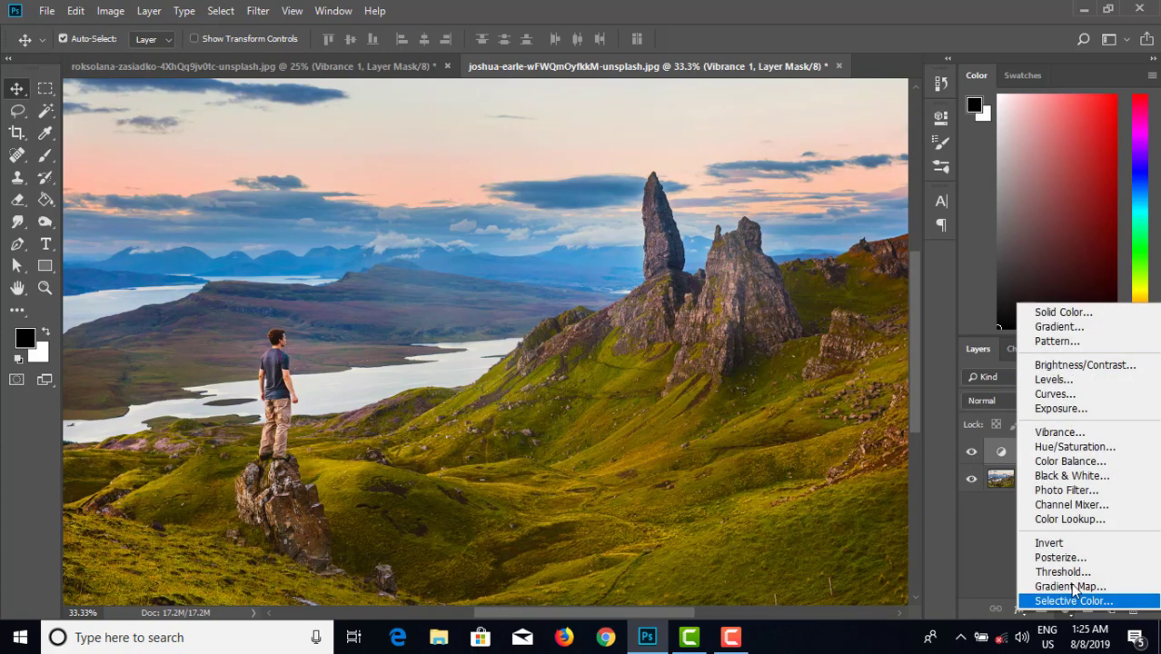
click(1076, 413)
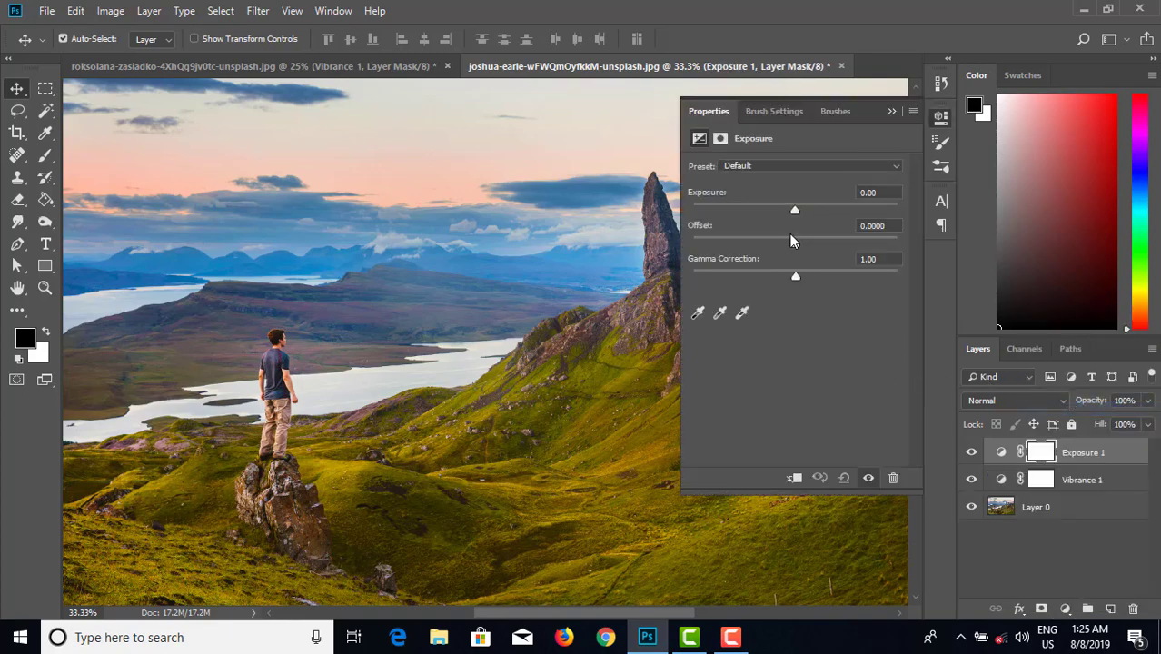
drag(796, 212, 804, 278)
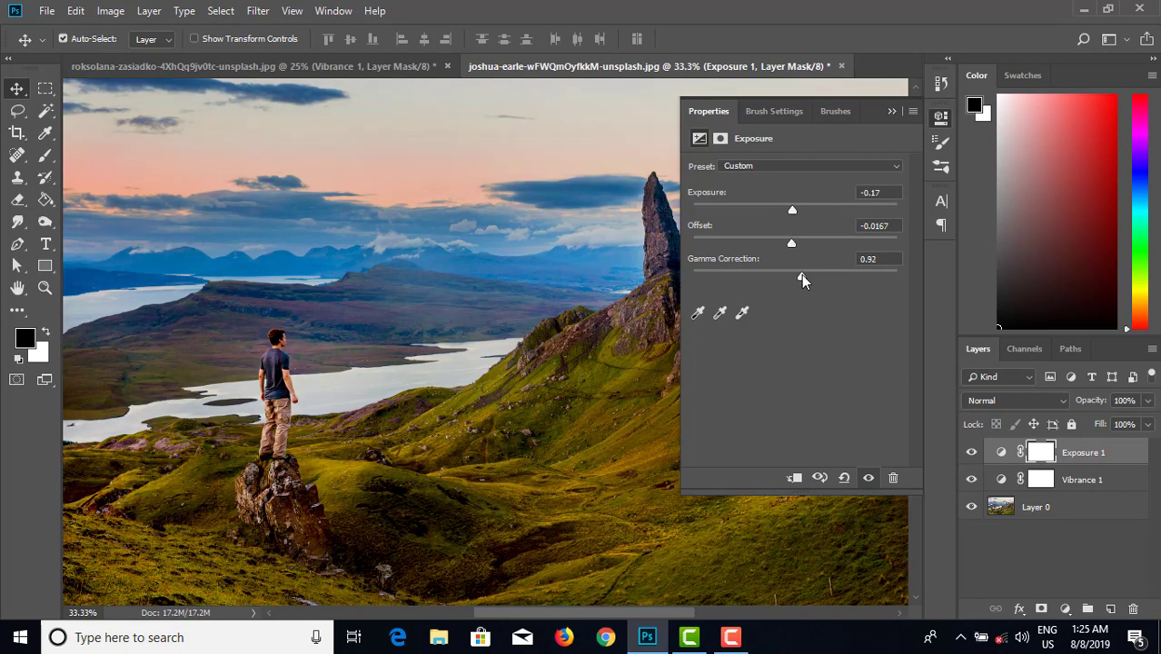
click(890, 112)
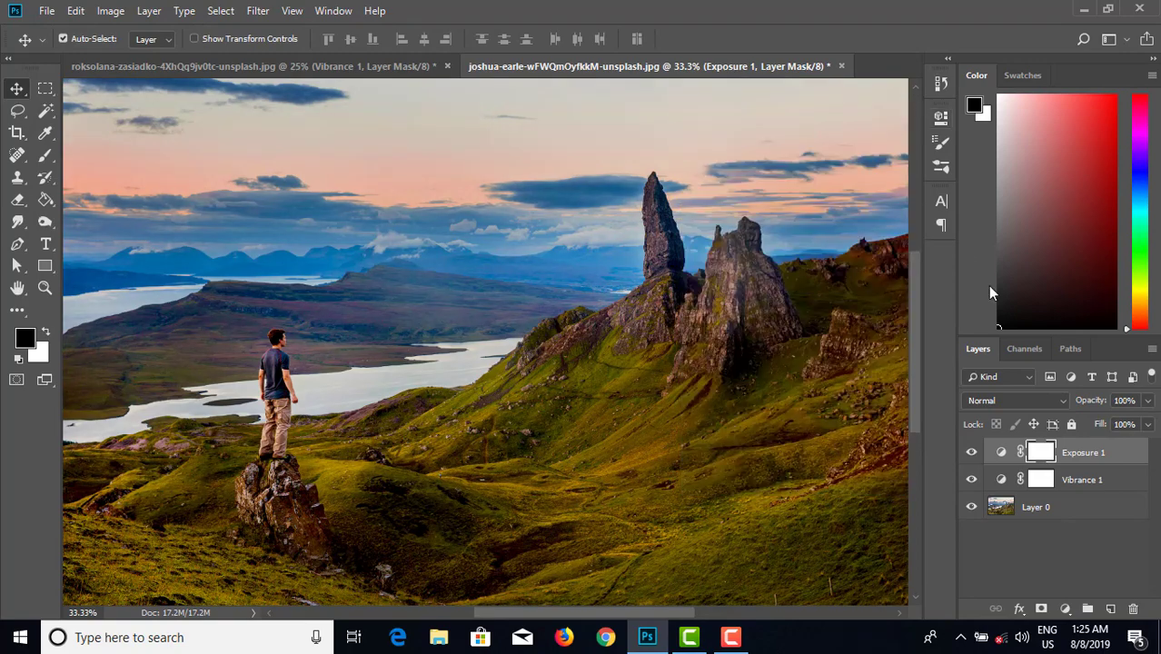
Check the effect of Exposure 1 by toggling its visibility and reduce the layer's opacity to 48%.
click(971, 452)
click(973, 453)
click(972, 454)
click(972, 454)
click(1148, 400)
click(1108, 420)
Compare the landscape before and after the edits by toggling the visibility of Exposure 1 and Vibrance 1.
click(973, 454)
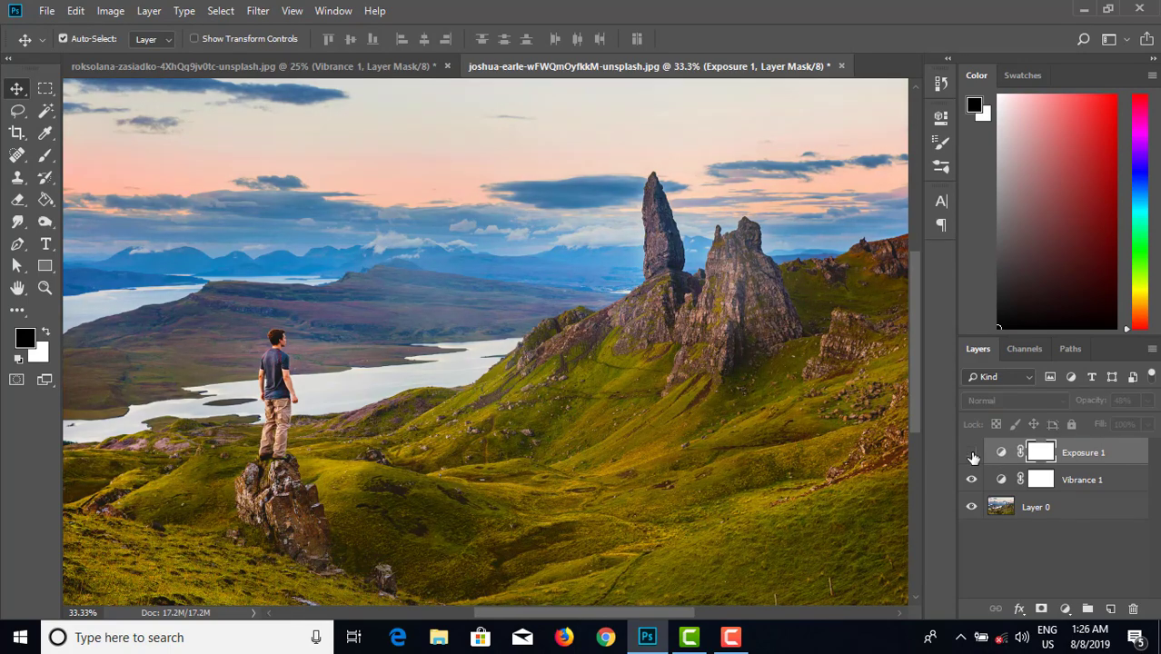
click(973, 454)
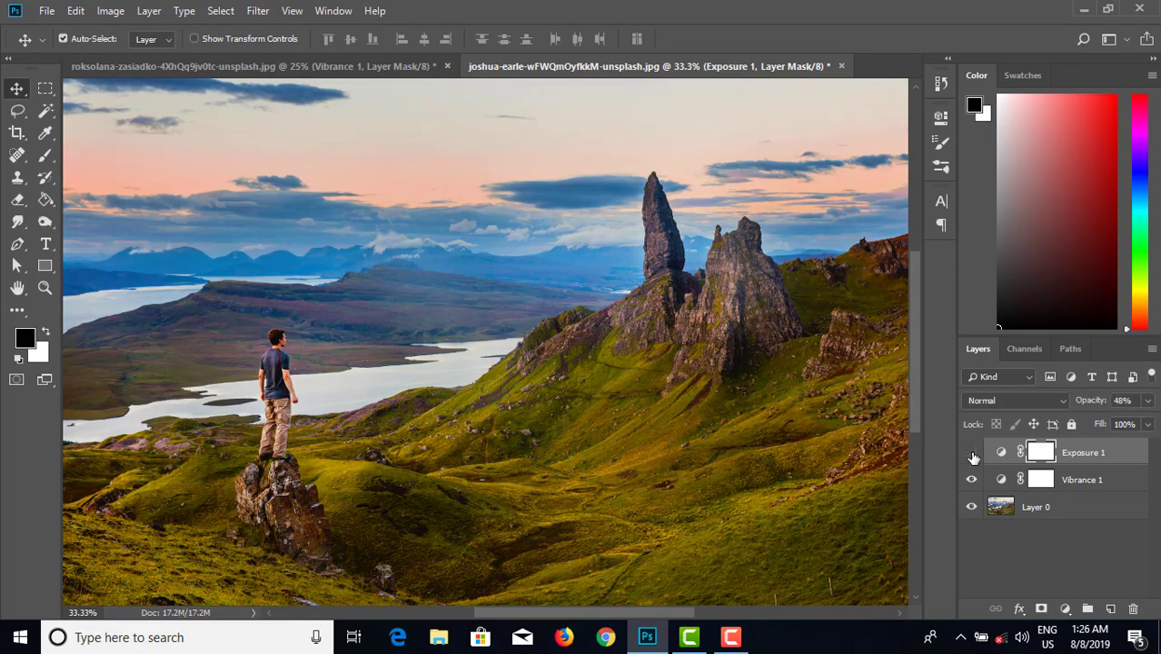
click(973, 453)
click(973, 454)
click(971, 480)
click(972, 453)
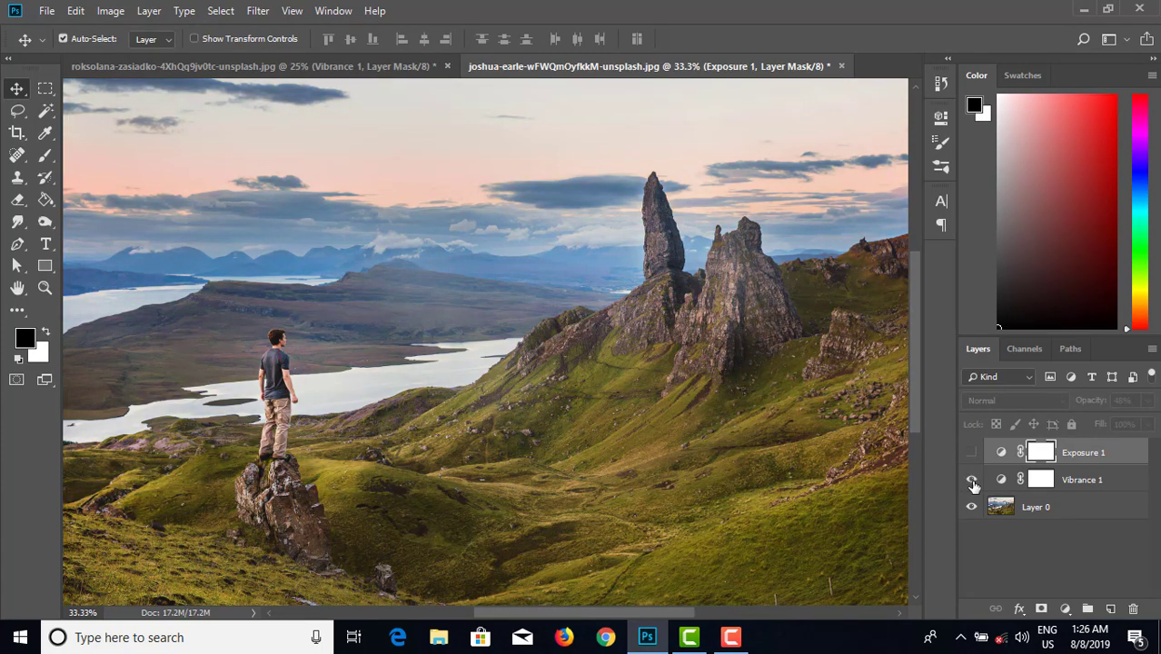
click(972, 482)
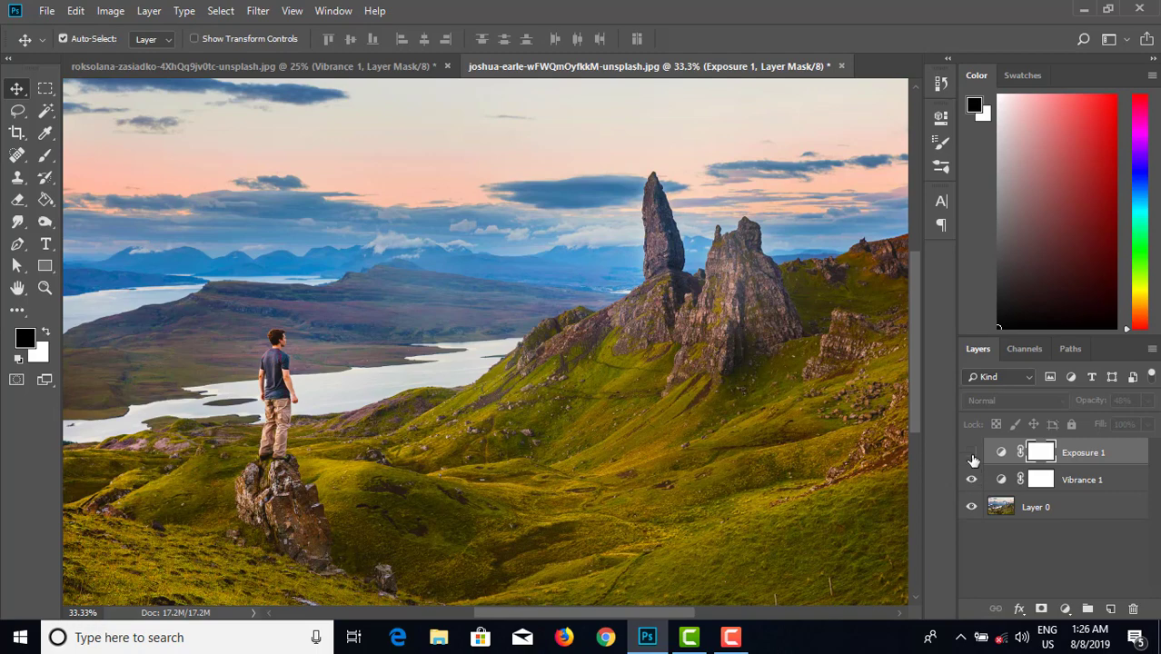
click(973, 453)
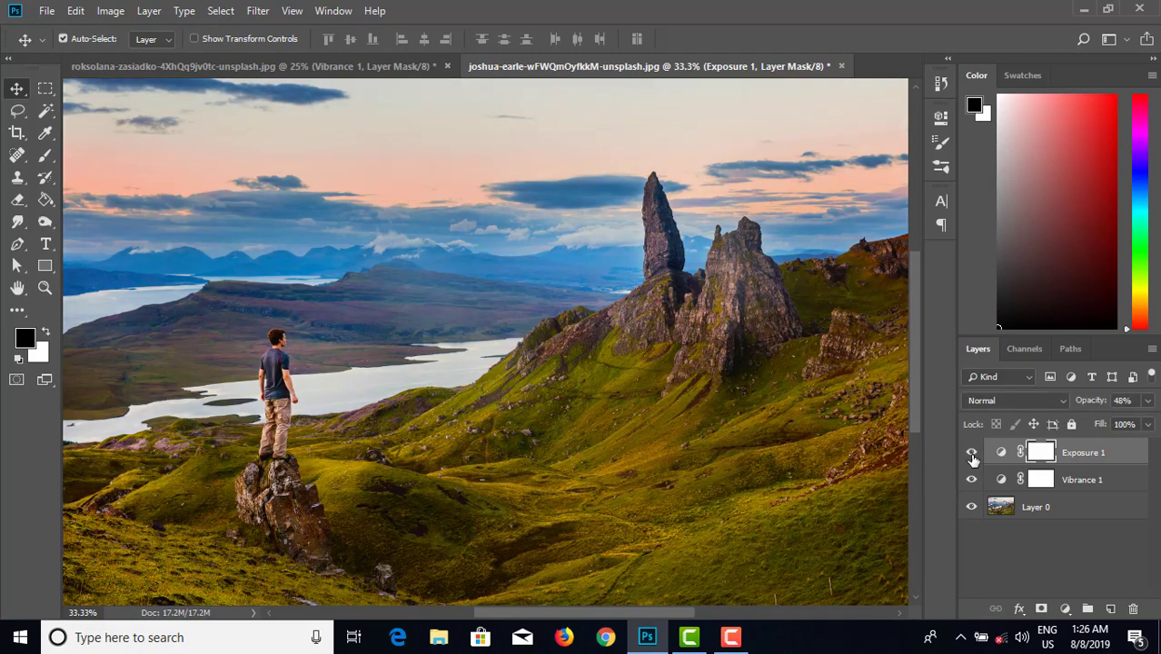
click(974, 459)
click(972, 454)
click(972, 454)
click(973, 455)
Open the photo of the woman in a blue dress from the photoshop class 37 folder and convert its Background into a regular layer.
click(46, 11)
click(66, 46)
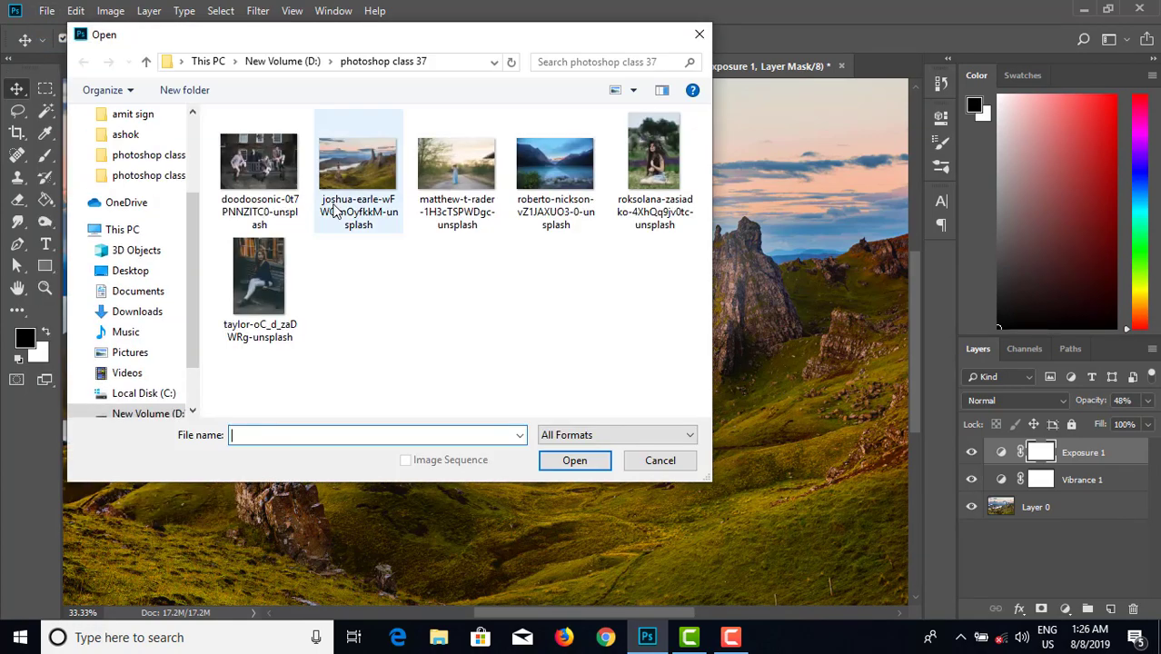
click(482, 180)
click(576, 461)
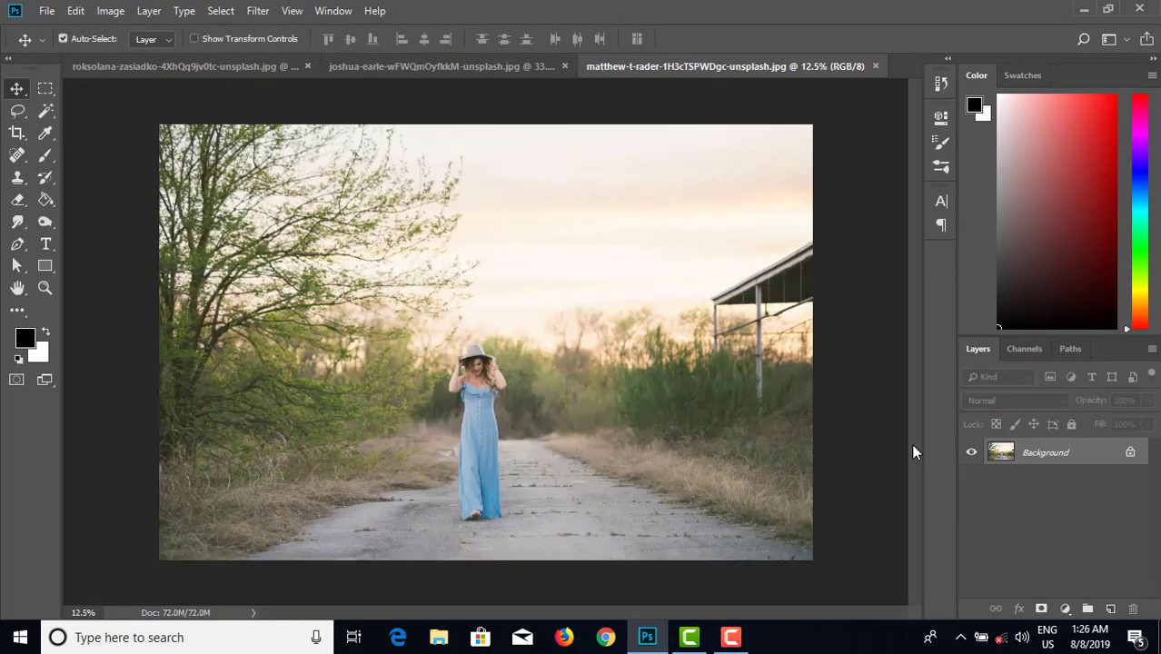
double_click(1059, 465)
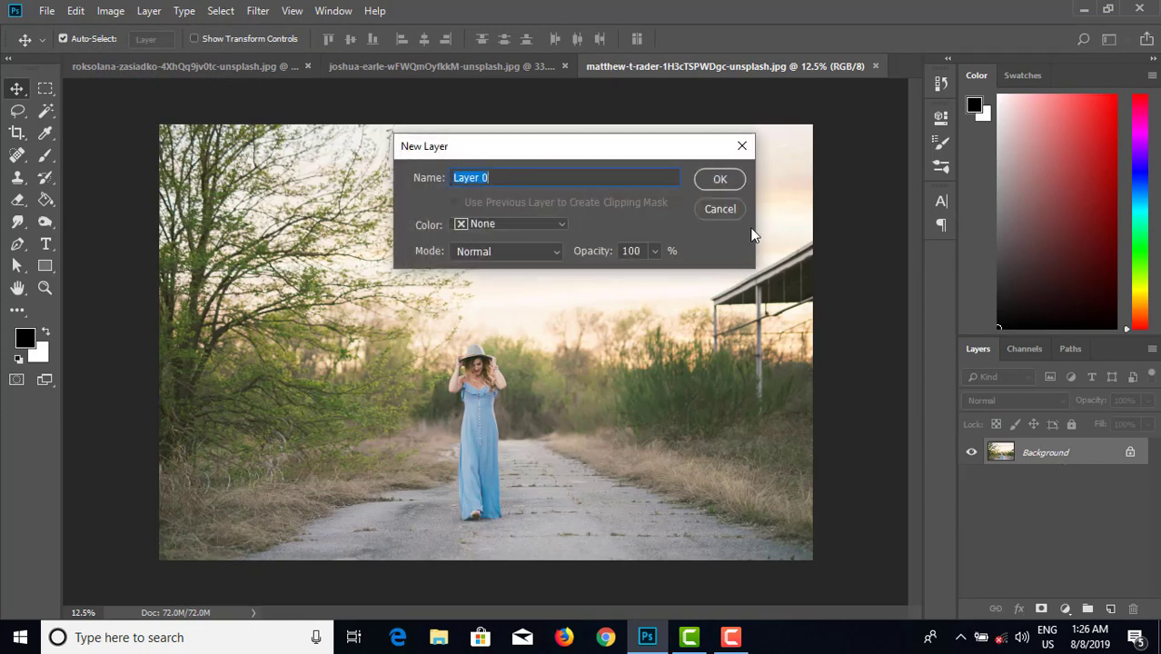
click(727, 178)
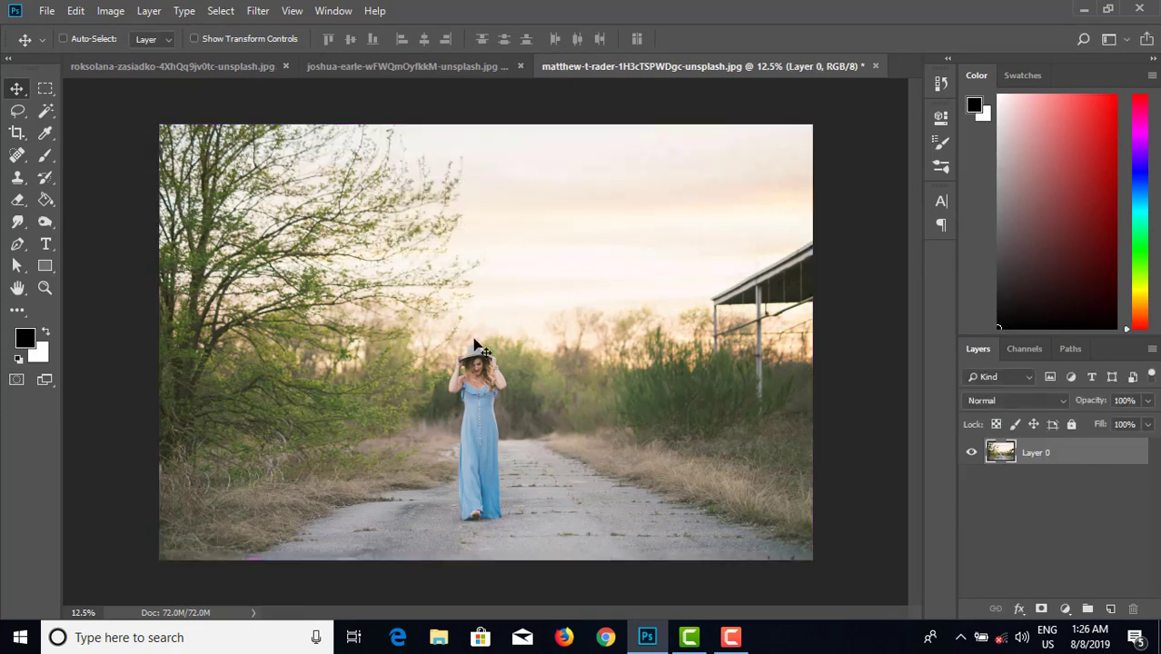
Add an Exposure adjustment layer above the blue-dress photo with Exposure -0.28 and Offset -0.0292.
scroll(474, 345, up, 1)
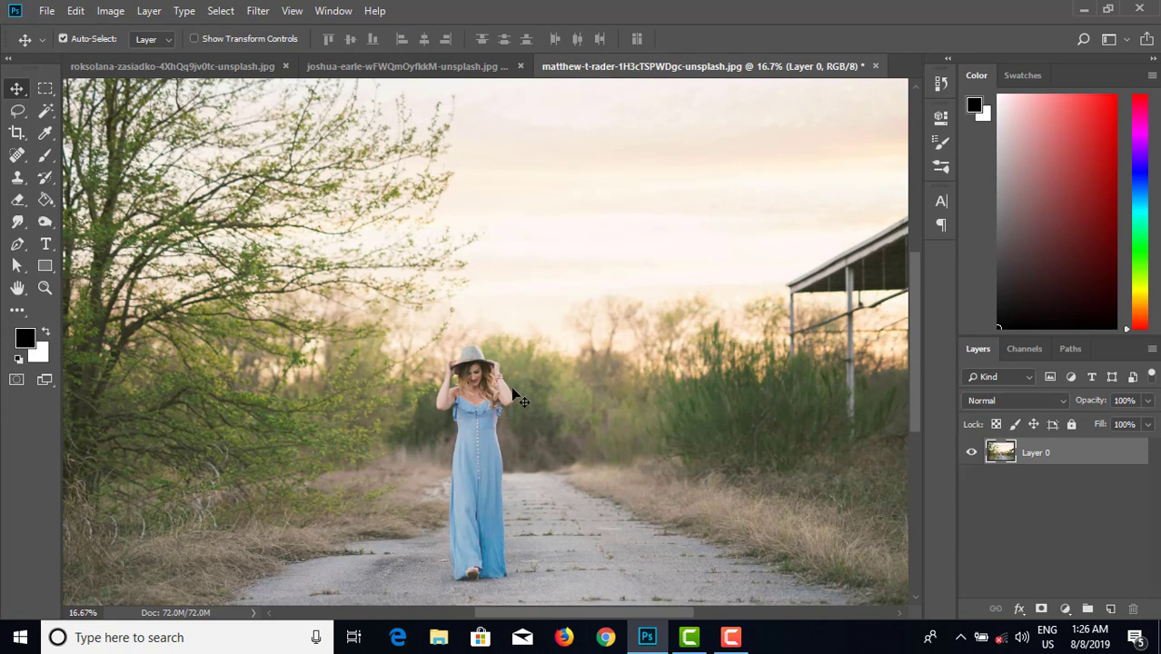
scroll(539, 371, down, 1)
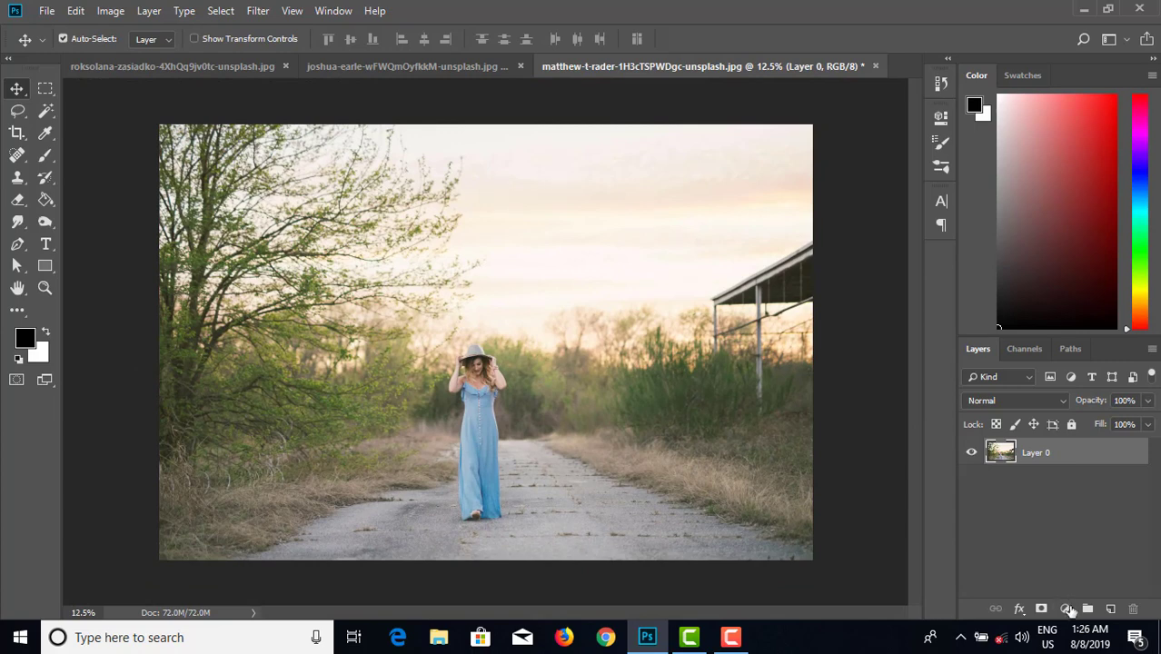
click(1066, 609)
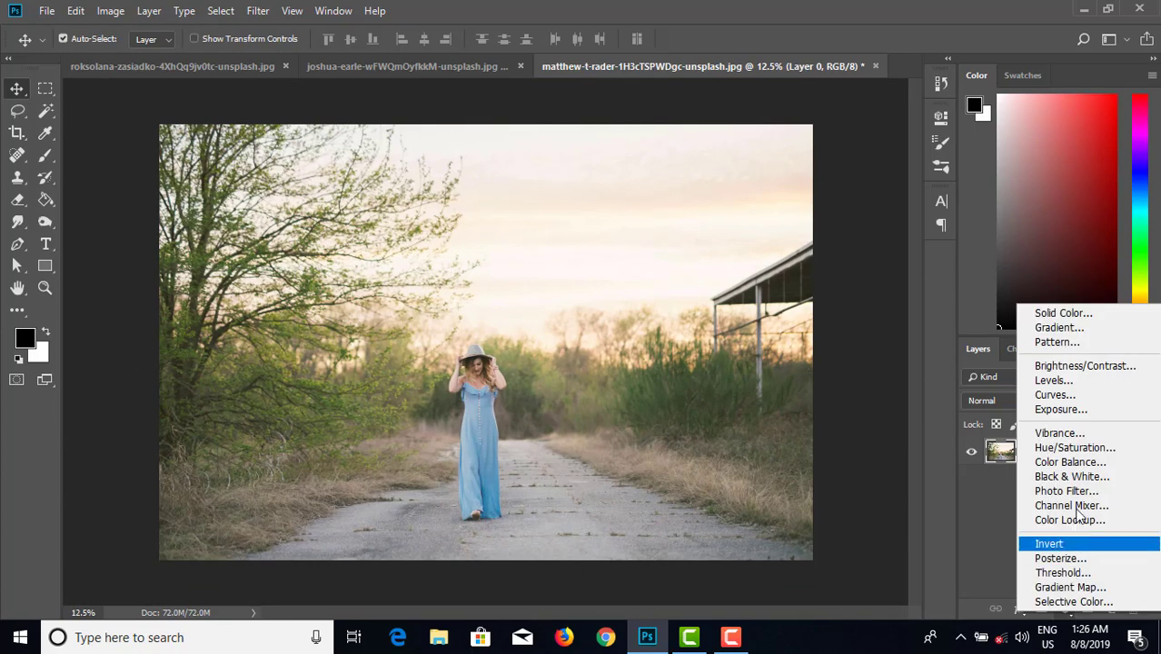
click(1068, 412)
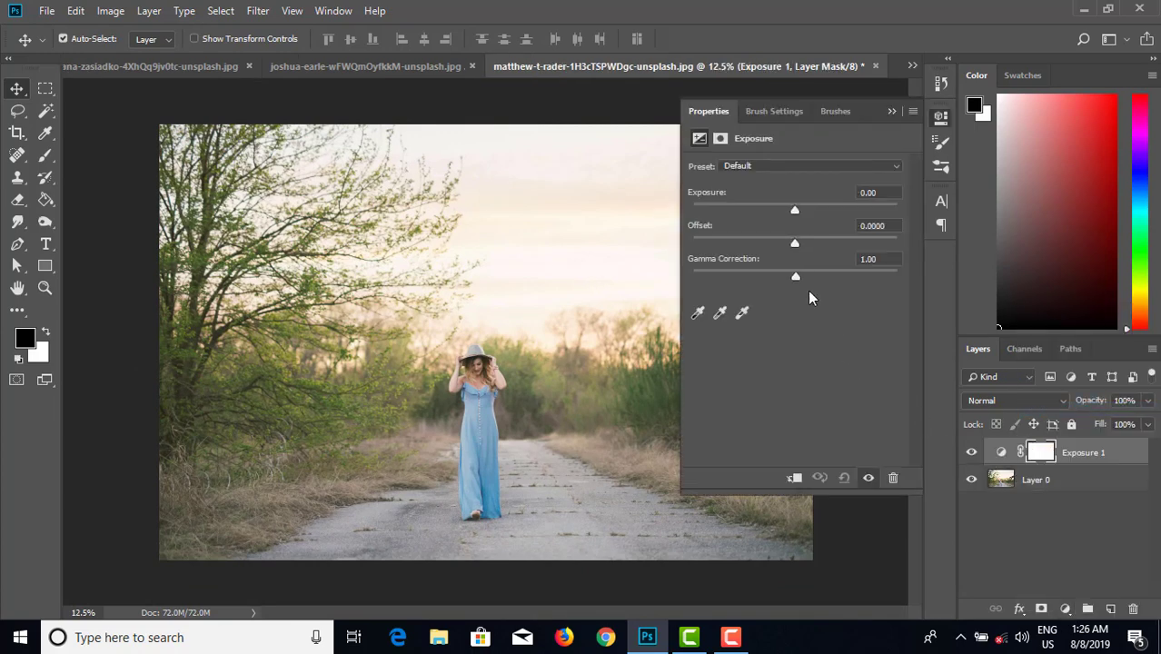
drag(793, 212, 789, 246)
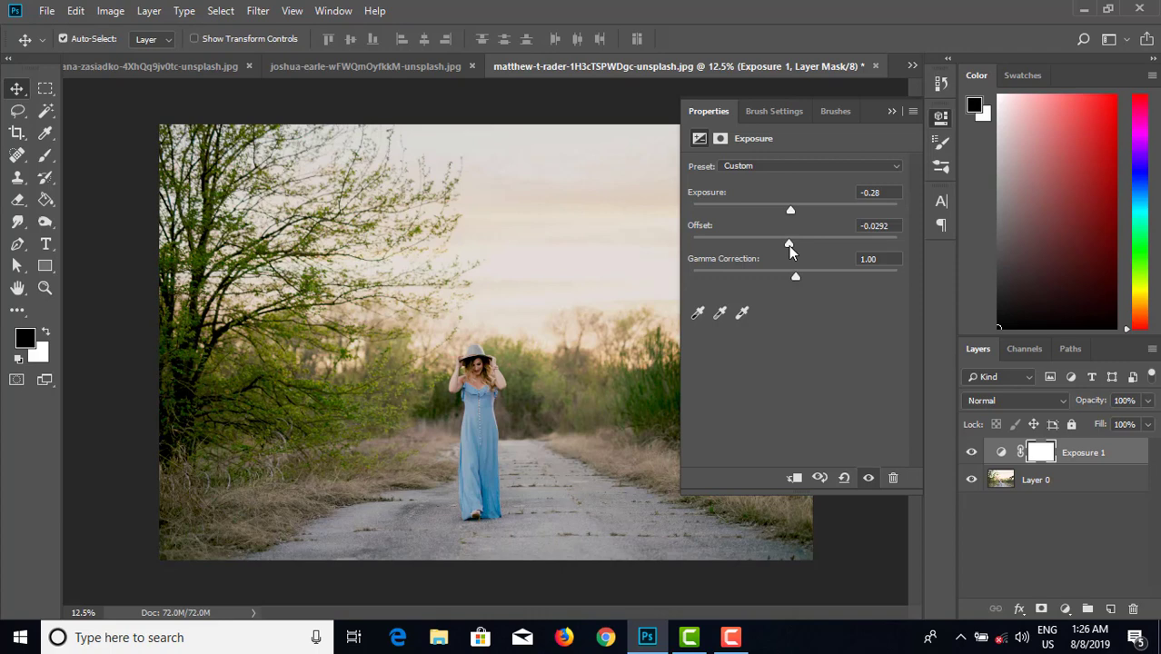
Undock the Exposure properties and move them aside so they cover less of the photo.
drag(714, 112, 750, 148)
click(893, 111)
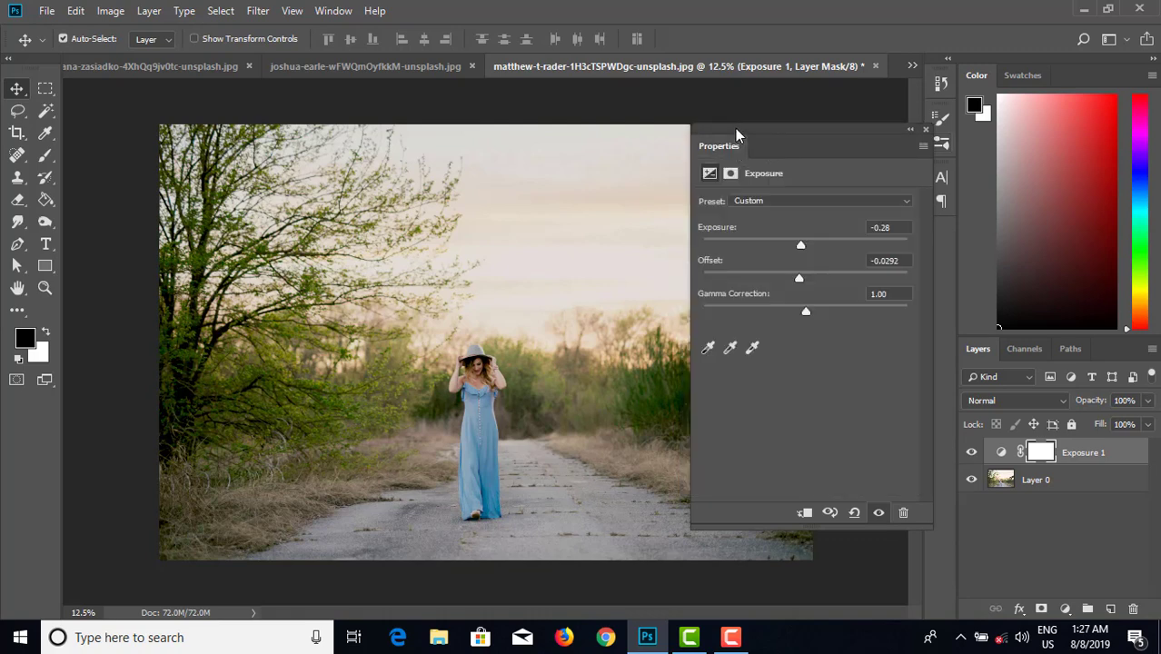
drag(735, 128, 841, 107)
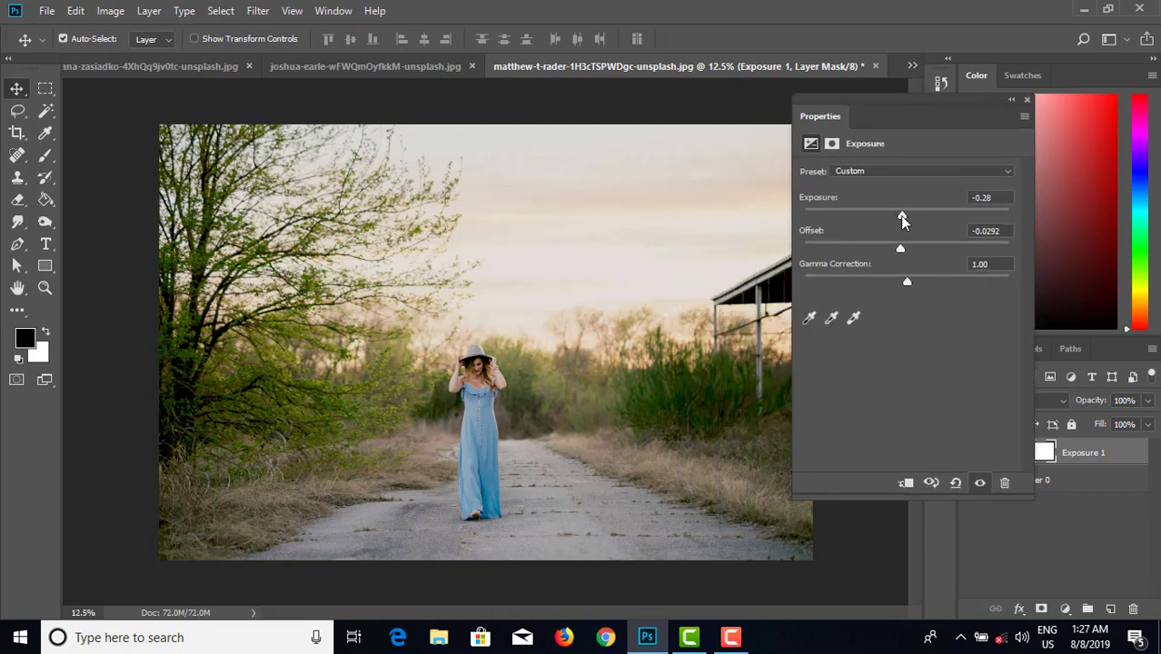
Try the white, gray and black point eyedroppers of Exposure 1 on the road area and reset the adjustment to its defaults.
drag(902, 219, 902, 218)
click(854, 319)
click(614, 506)
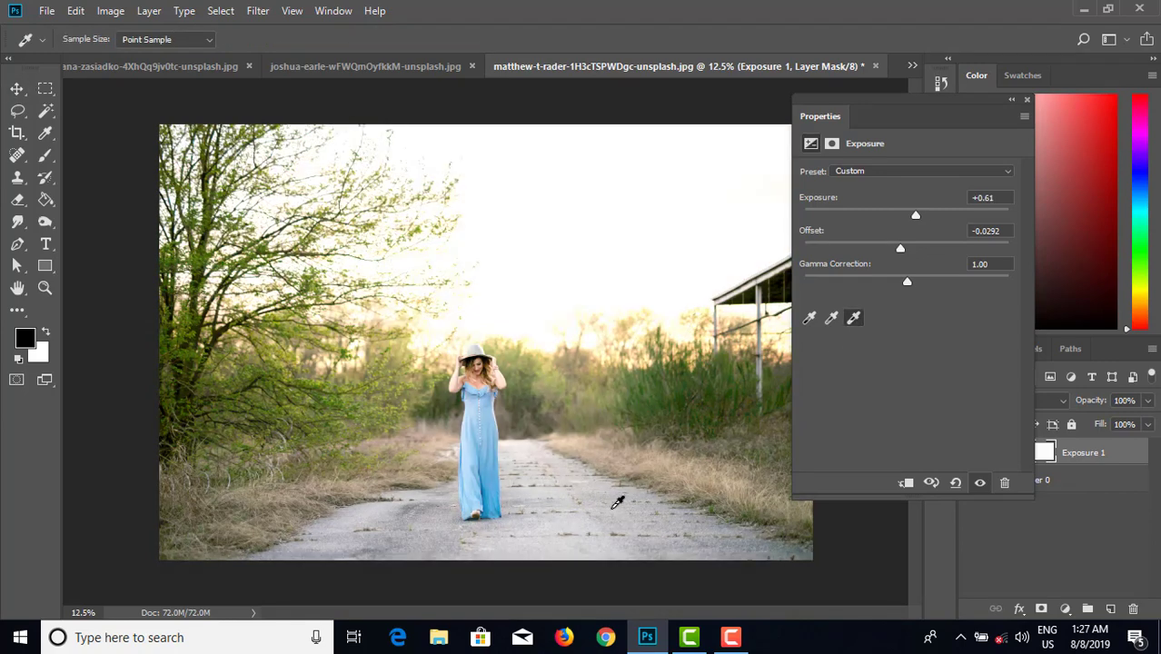
click(831, 318)
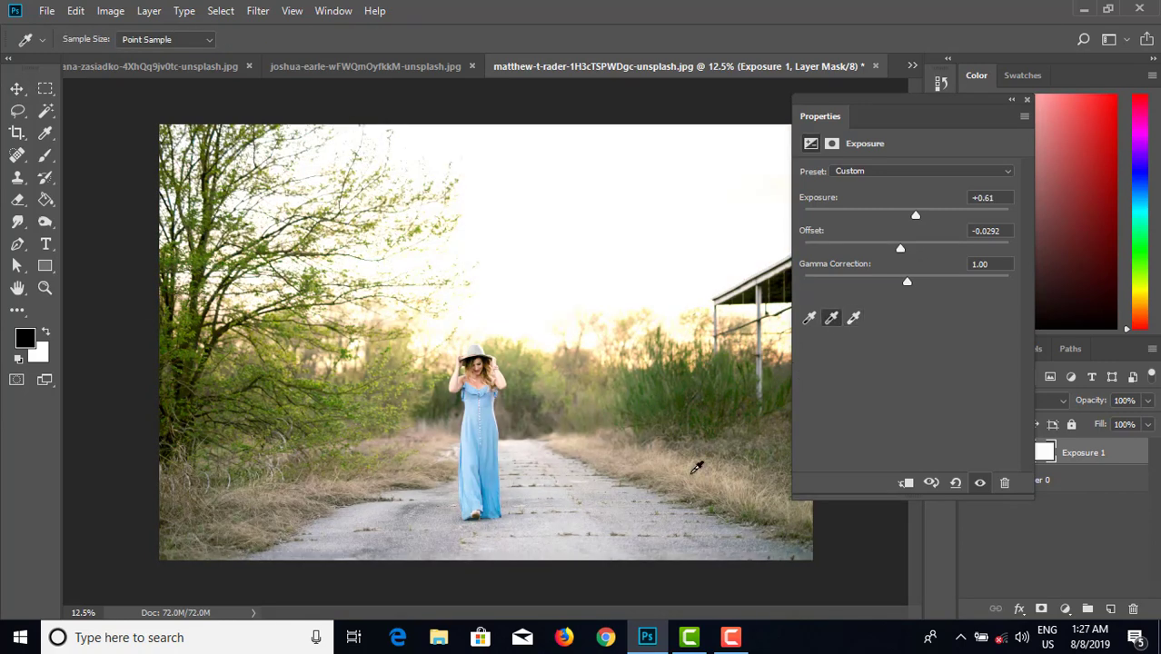
click(694, 494)
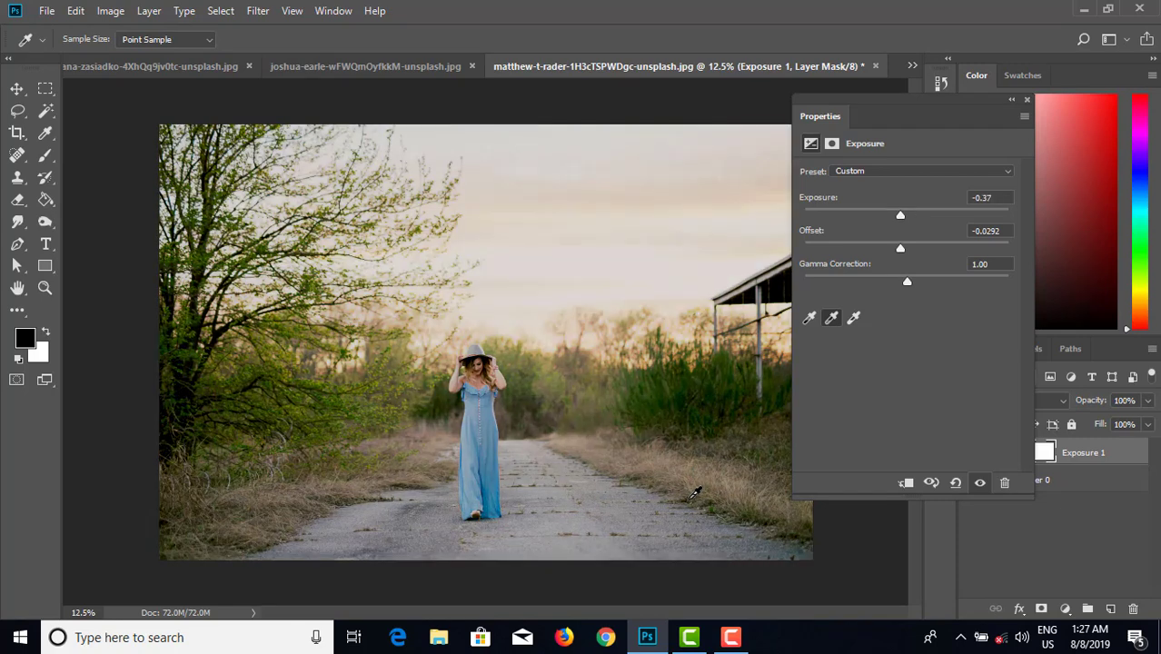
click(809, 318)
click(630, 510)
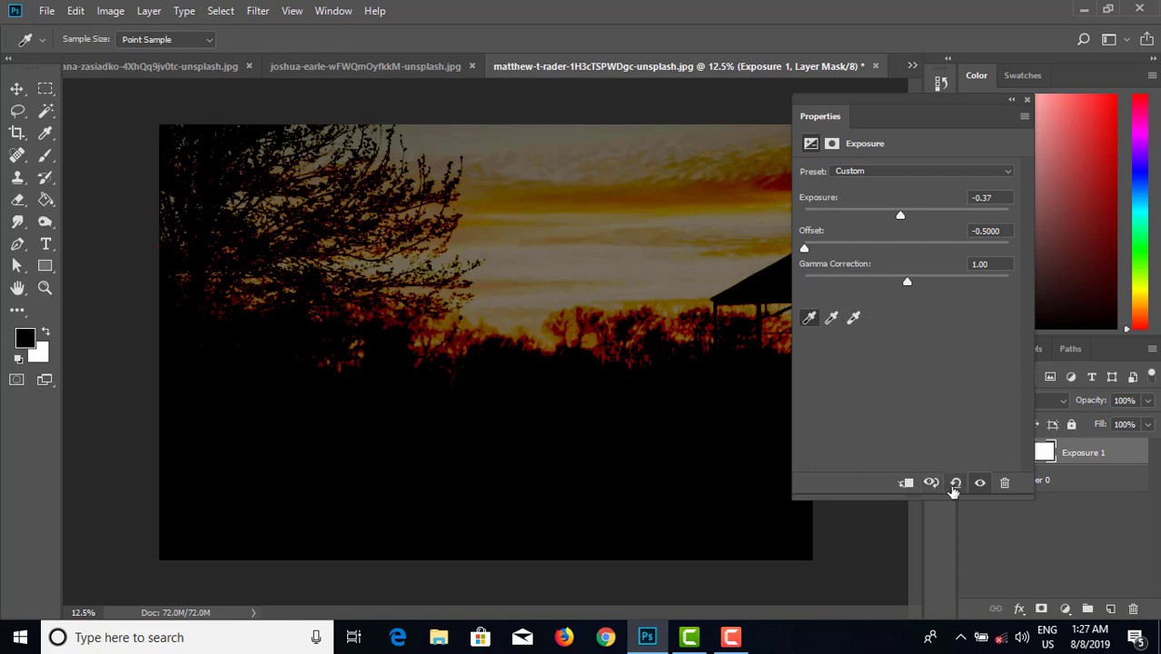
click(955, 483)
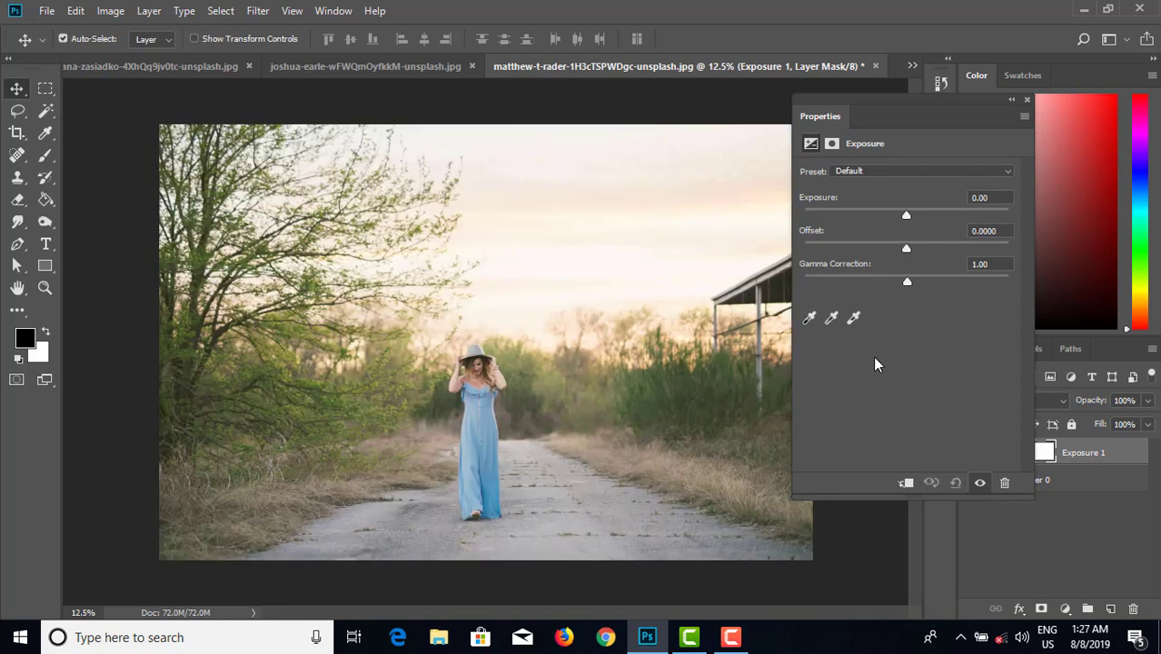
Set the Exposure 1 adjustment to Exposure -0.50, Offset -0.0375 and Gamma Correction 1.09.
drag(905, 220, 900, 255)
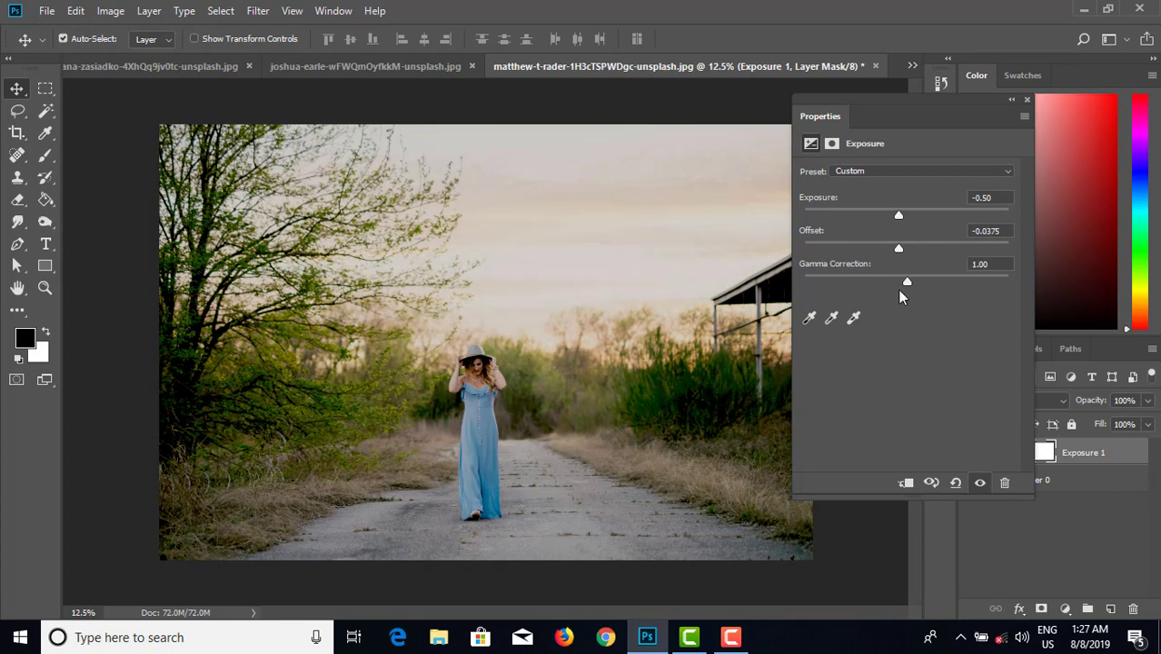
drag(909, 284, 903, 287)
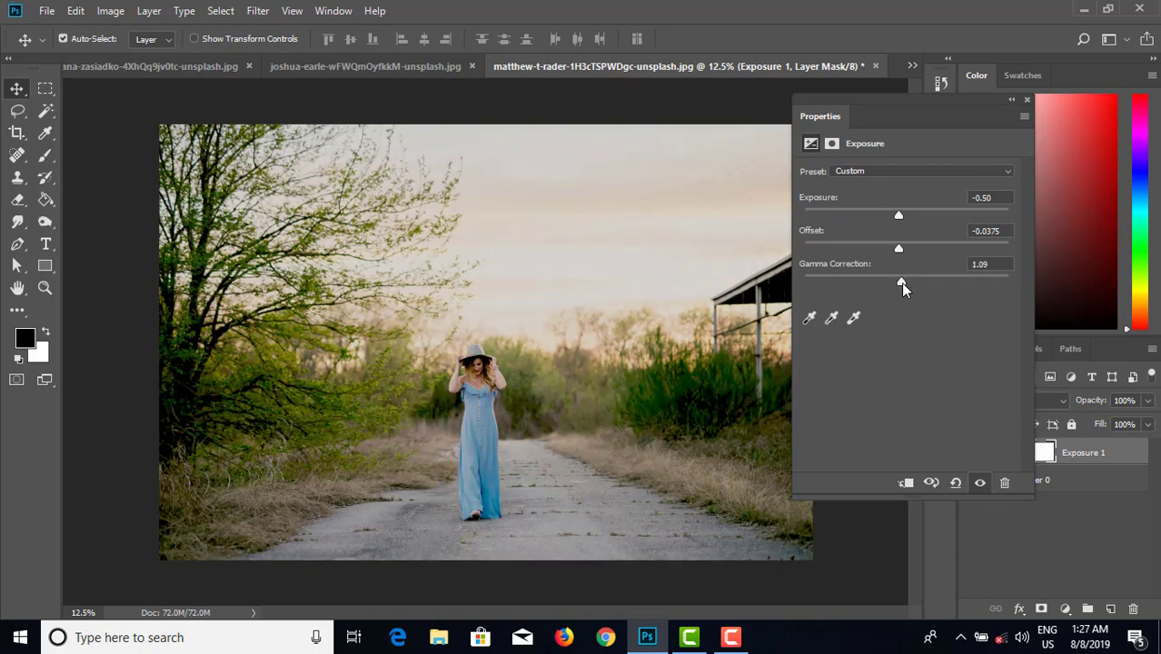
click(1011, 101)
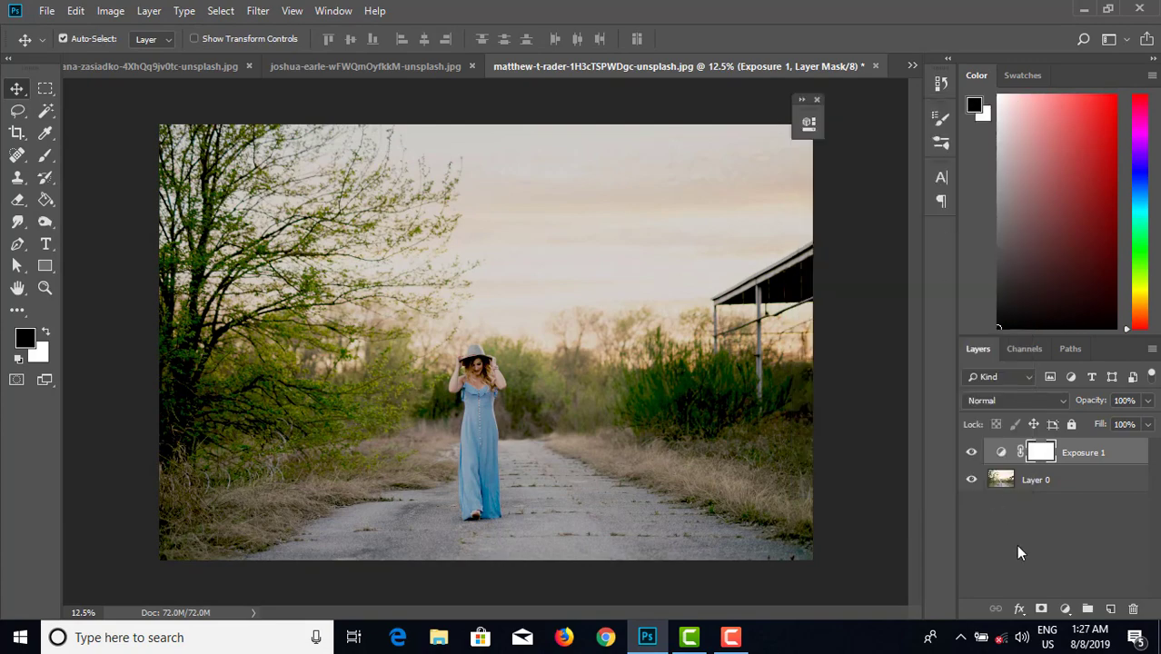
Compare the blue-dress photo before and after by toggling the visibility of the Exposure 1 layer.
click(971, 452)
click(971, 453)
click(971, 453)
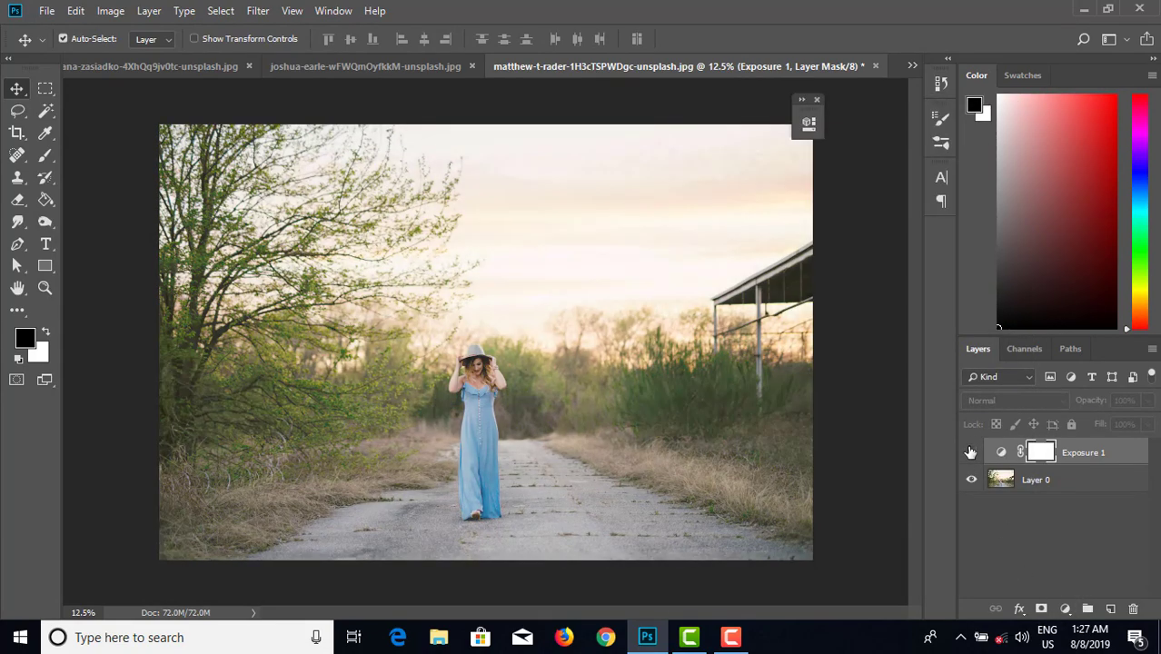
click(971, 452)
click(971, 453)
click(971, 453)
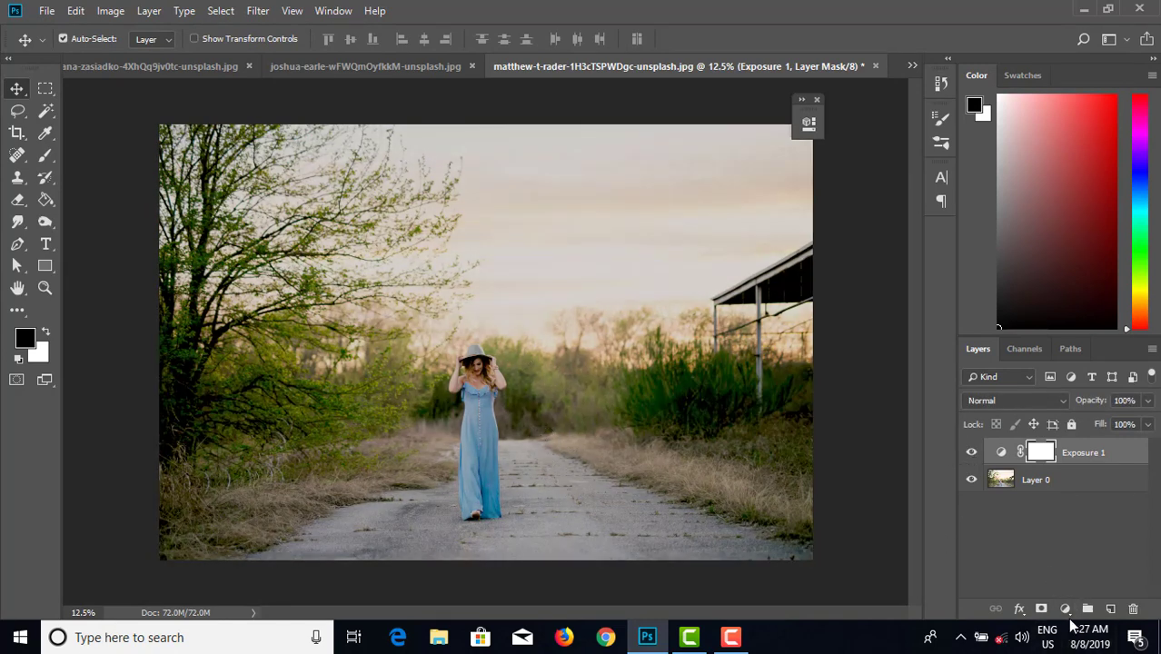
Add a Vibrance adjustment layer above Exposure 1 with Vibrance +51 and Saturation +22.
click(1065, 609)
click(1075, 442)
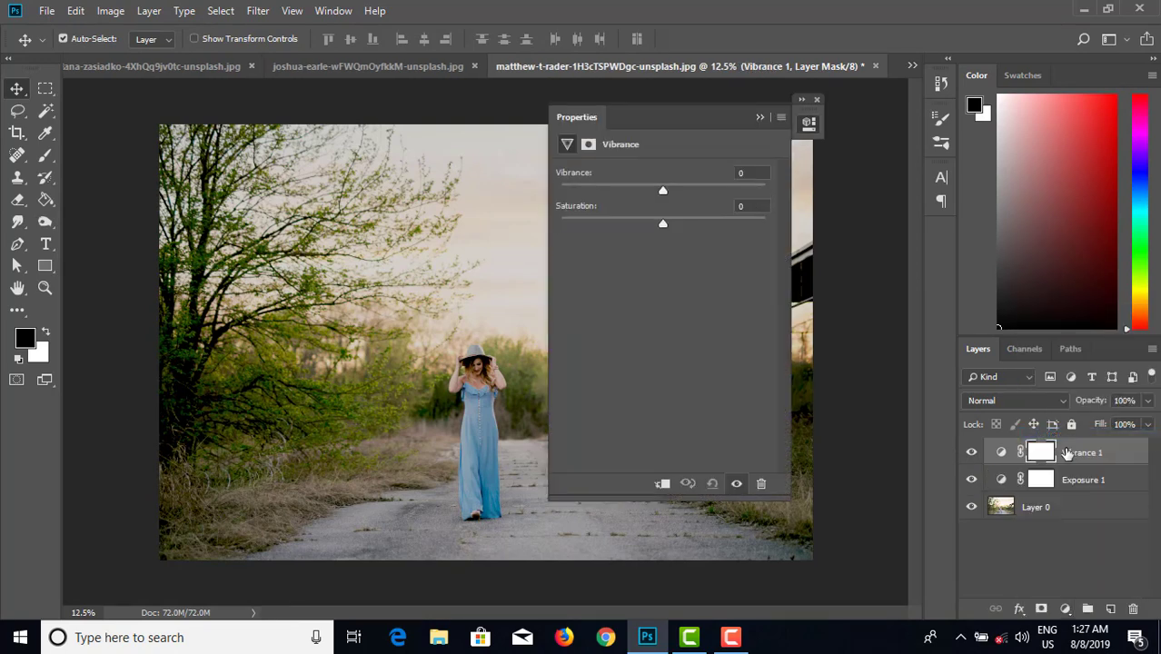
drag(664, 194, 674, 225)
drag(600, 116, 761, 96)
drag(863, 170, 874, 170)
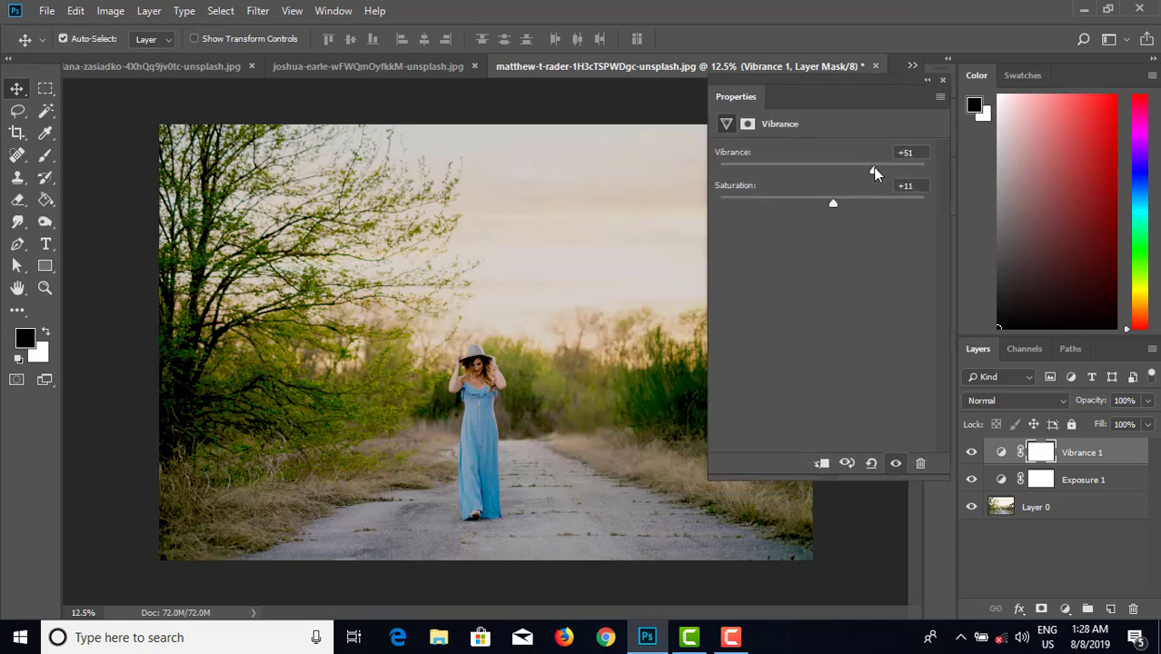
drag(832, 203, 844, 203)
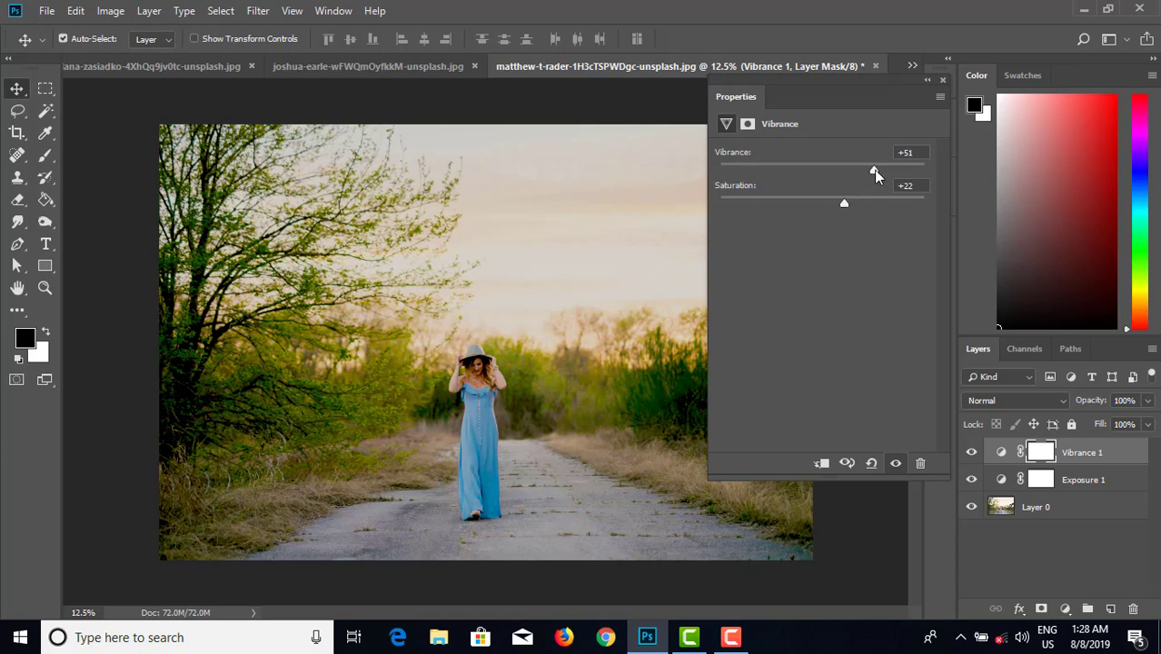
Raise the Vibrance and Saturation of Vibrance 1 slightly further and collapse its properties.
drag(873, 170, 882, 170)
drag(843, 204, 847, 203)
click(929, 82)
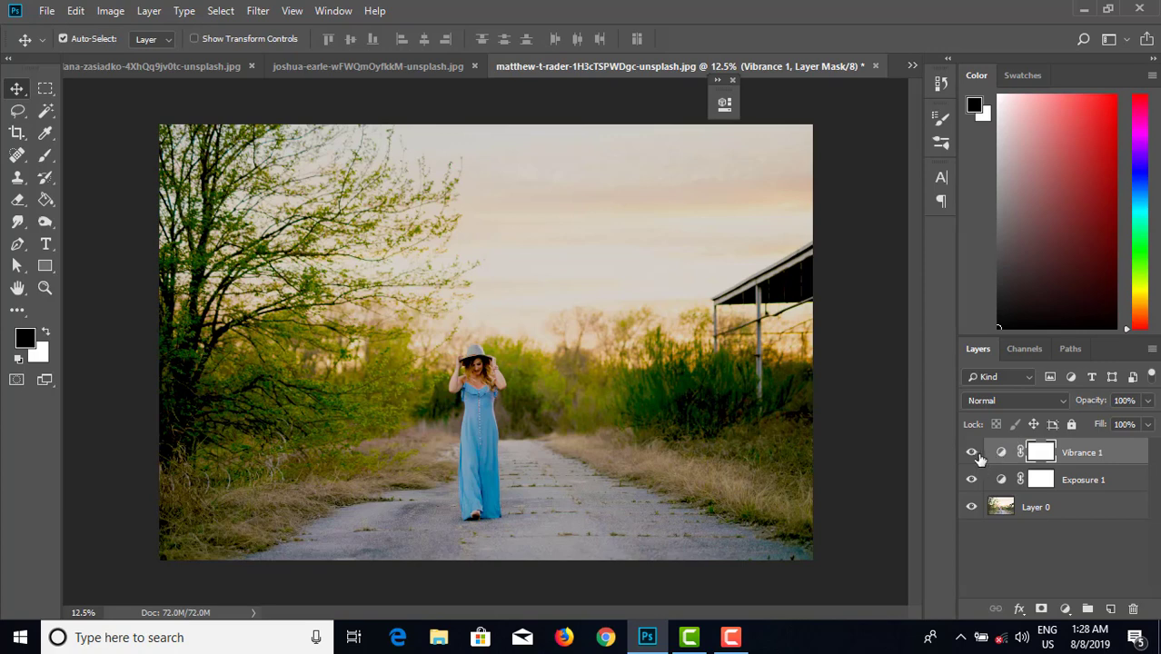
Toggle the Vibrance 1 layer's visibility repeatedly to compare the colours with and without it, leaving it shown.
click(974, 455)
click(973, 455)
click(973, 455)
click(974, 455)
click(974, 455)
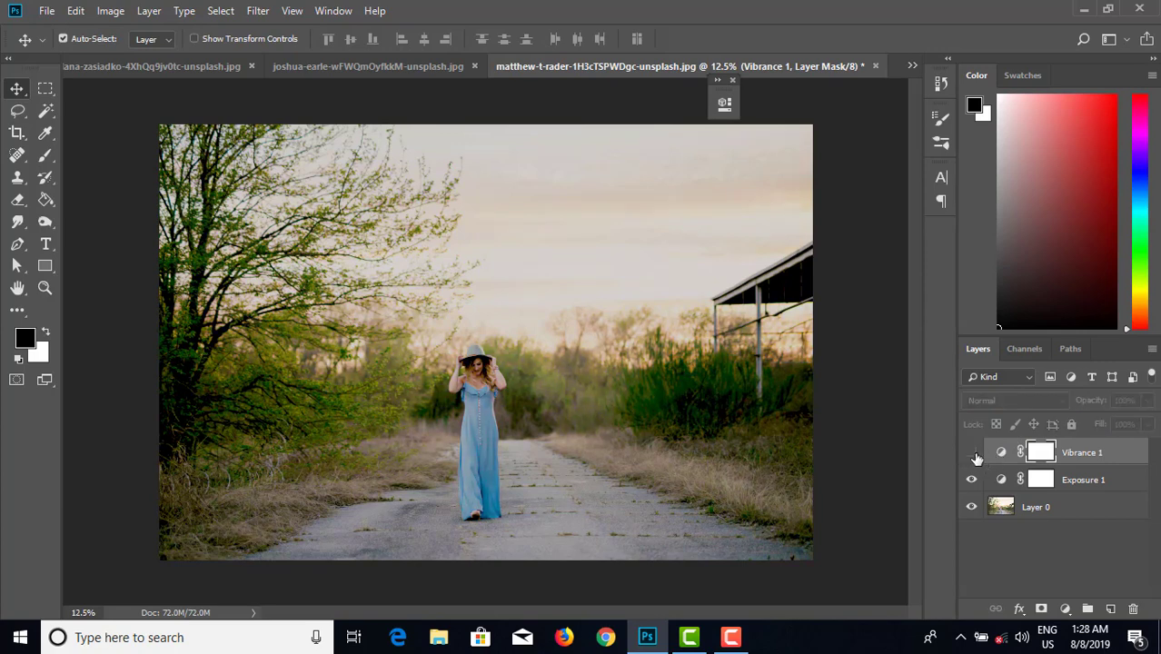
click(973, 454)
click(973, 455)
click(973, 454)
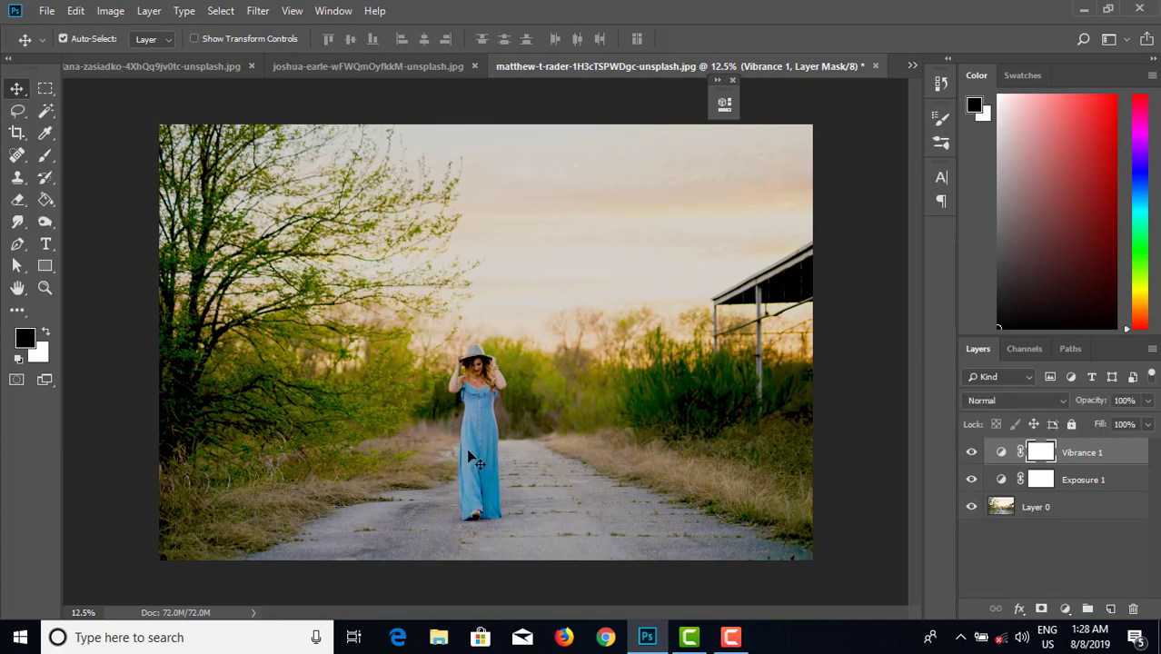
Examine the woman at 25% zoom with both adjustment layers hidden and with only Exposure 1 shown.
key(ctrl)
key(ctrl+plus)
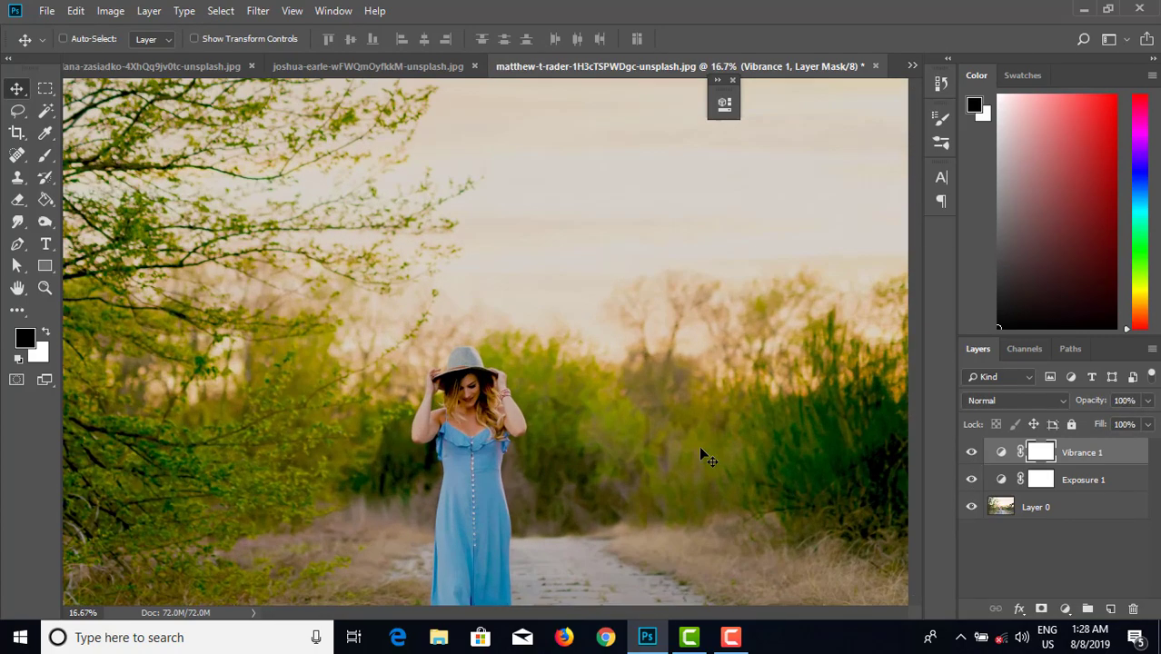
key(ctrl+plus)
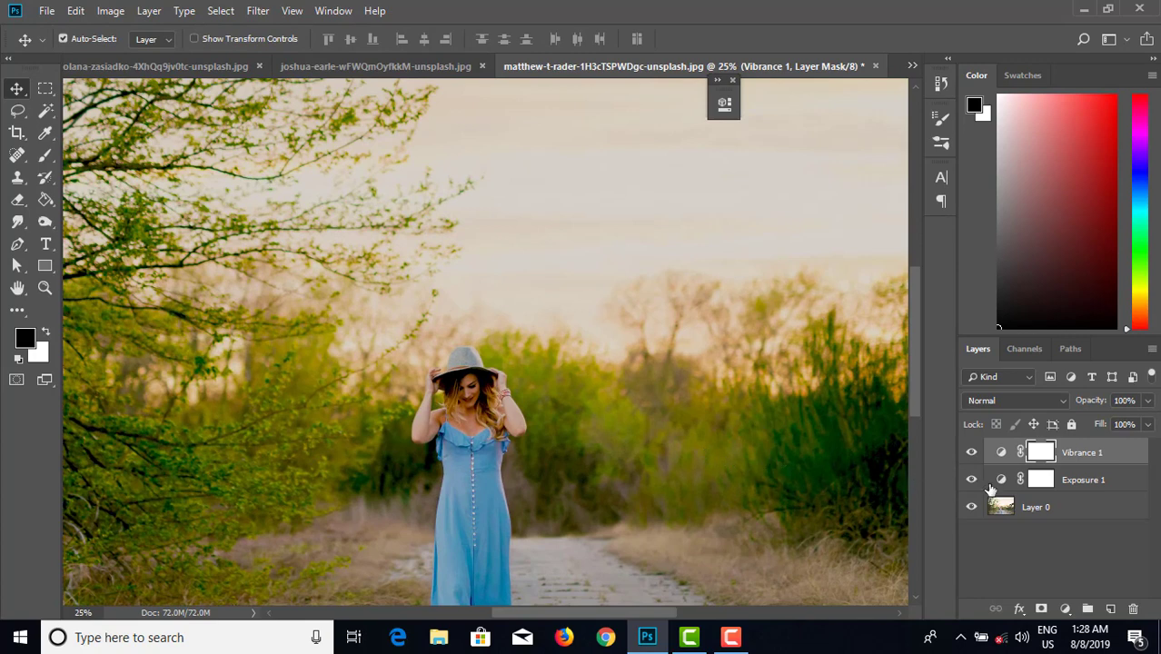
drag(973, 480, 979, 457)
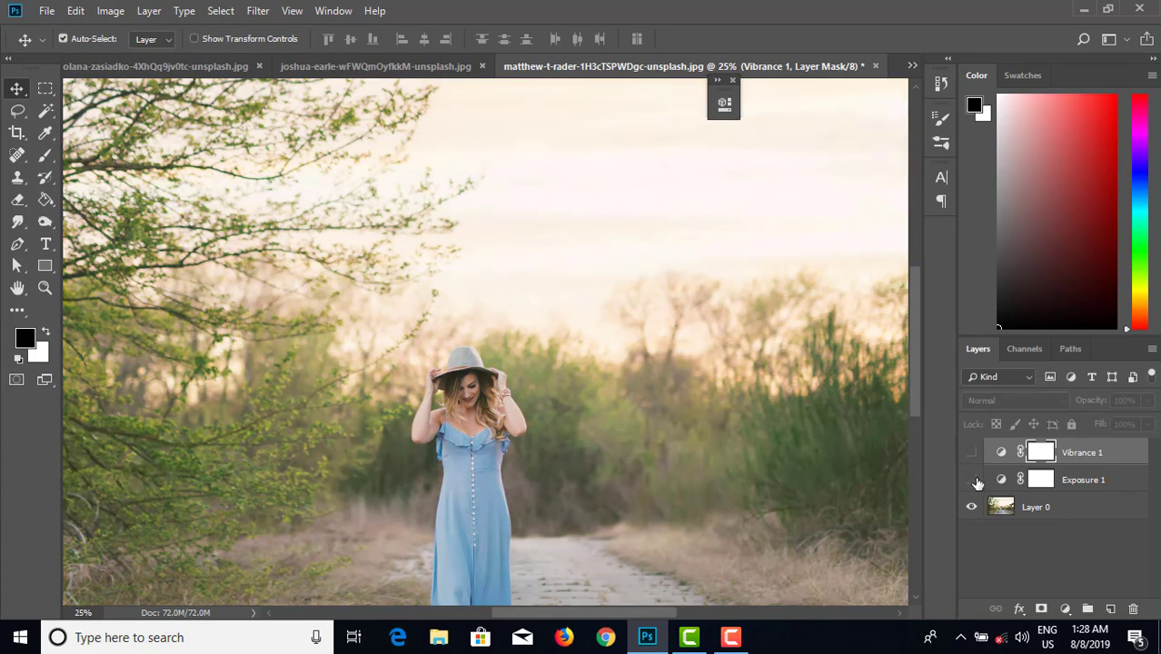
click(973, 480)
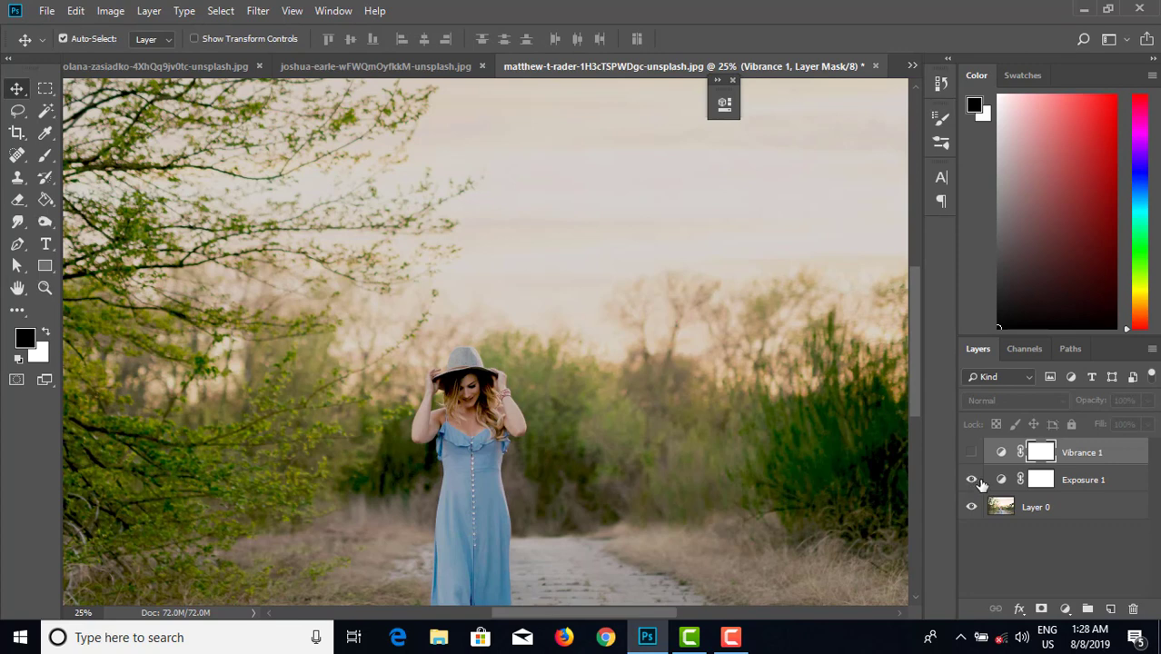
Set the Offset of the Exposure 1 adjustment to -0.0125.
double_click(1002, 479)
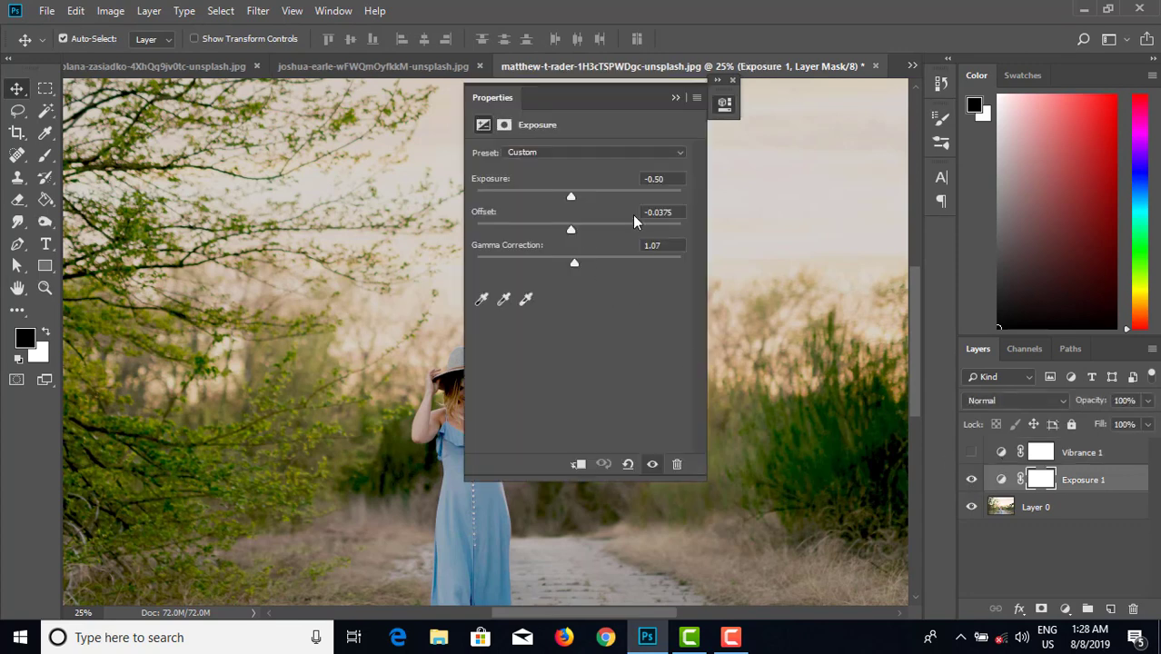
click(678, 213)
text(0)
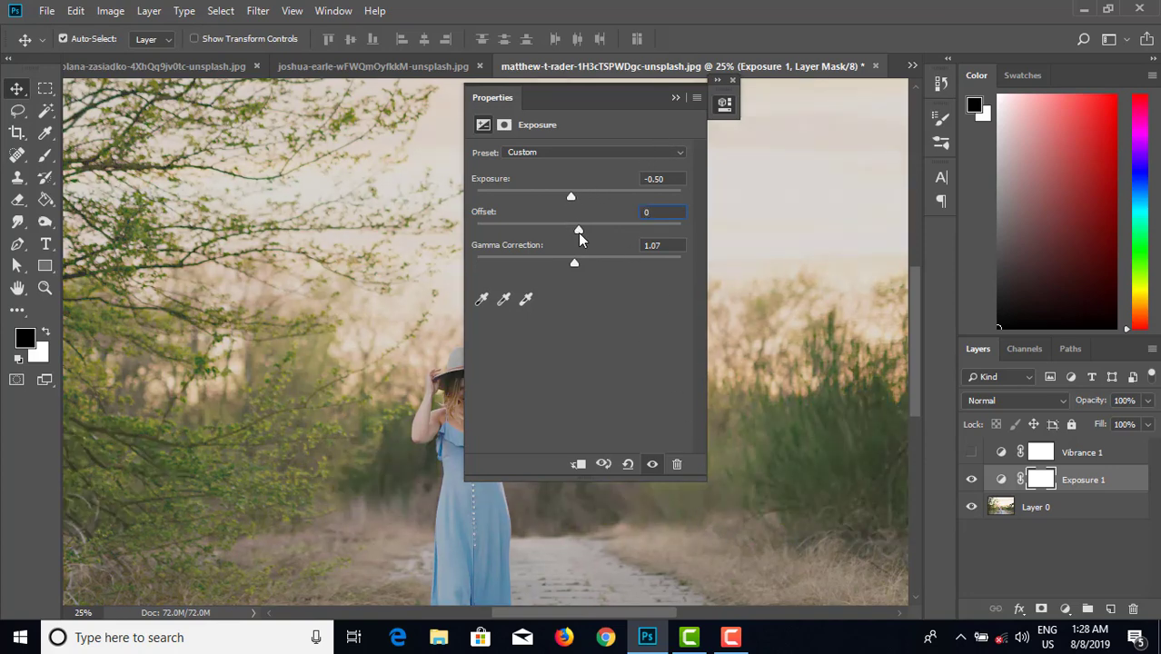
drag(577, 233, 576, 233)
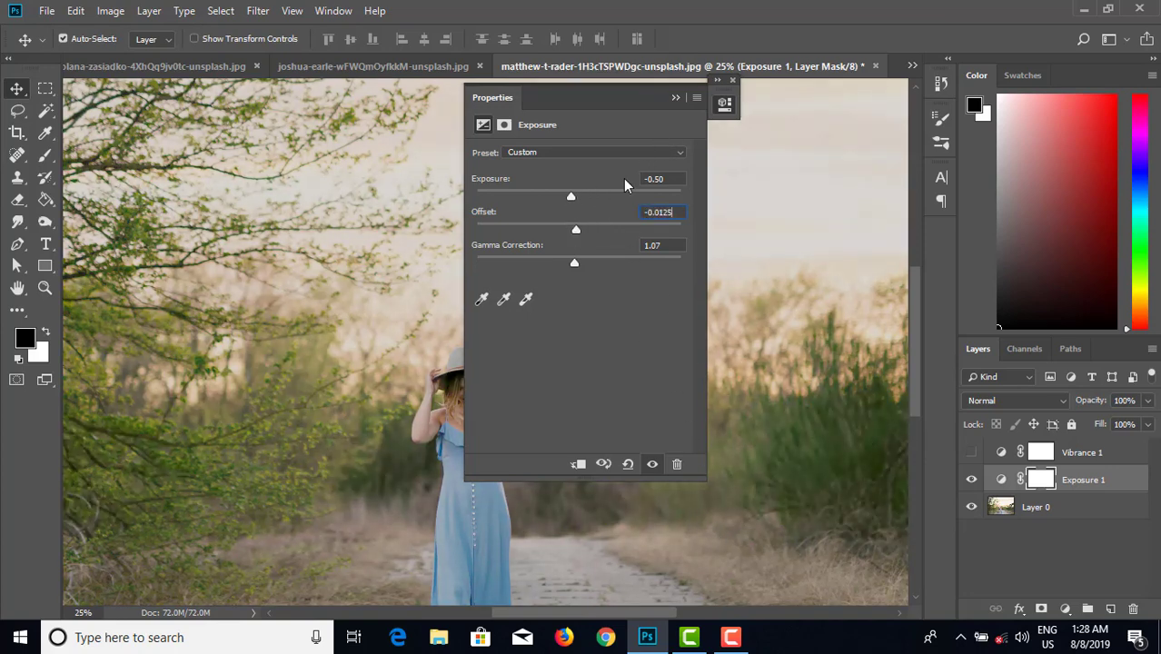
click(674, 98)
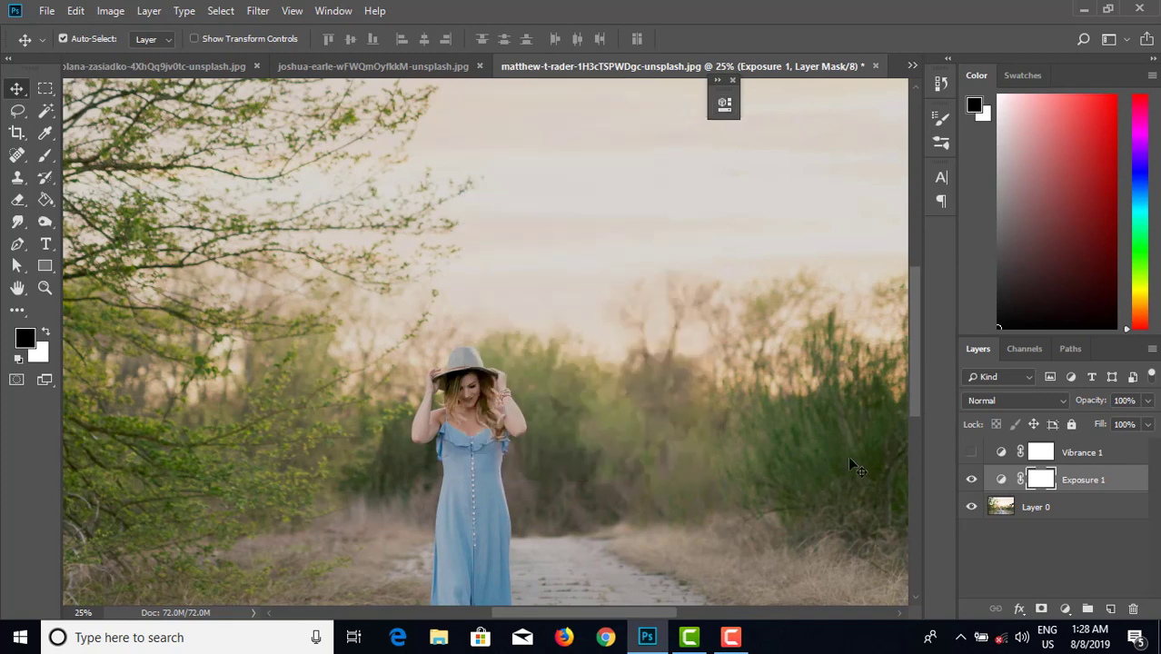
Compare the photo with and without Exposure 1, show Vibrance 1 again, and review the whole image.
click(972, 480)
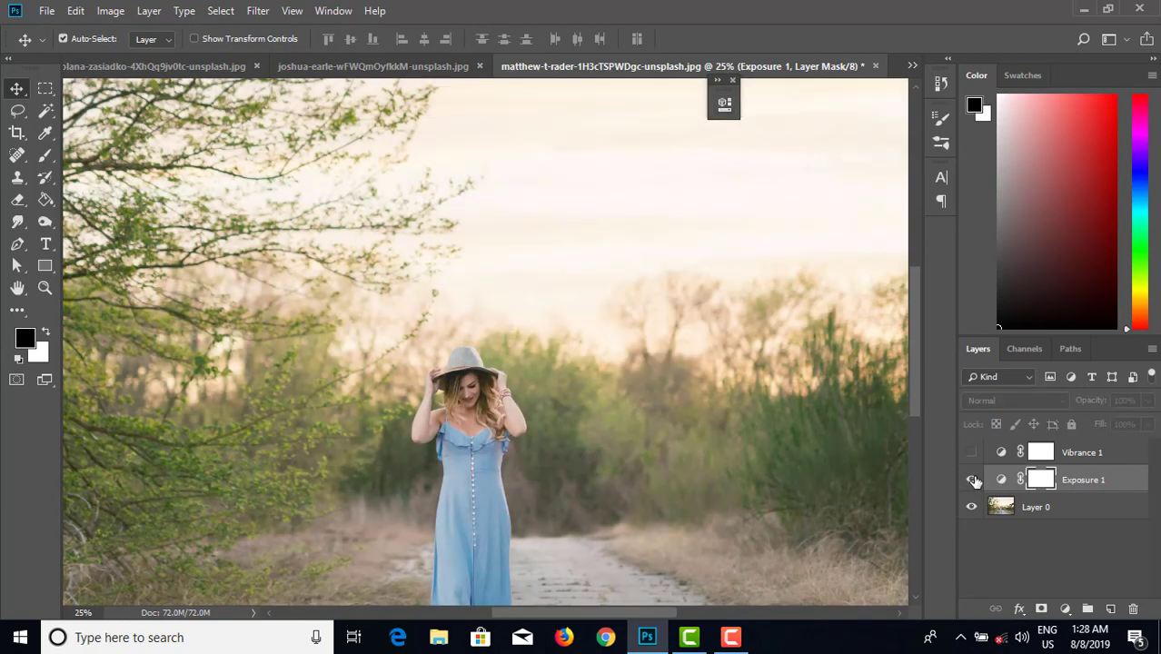
click(971, 480)
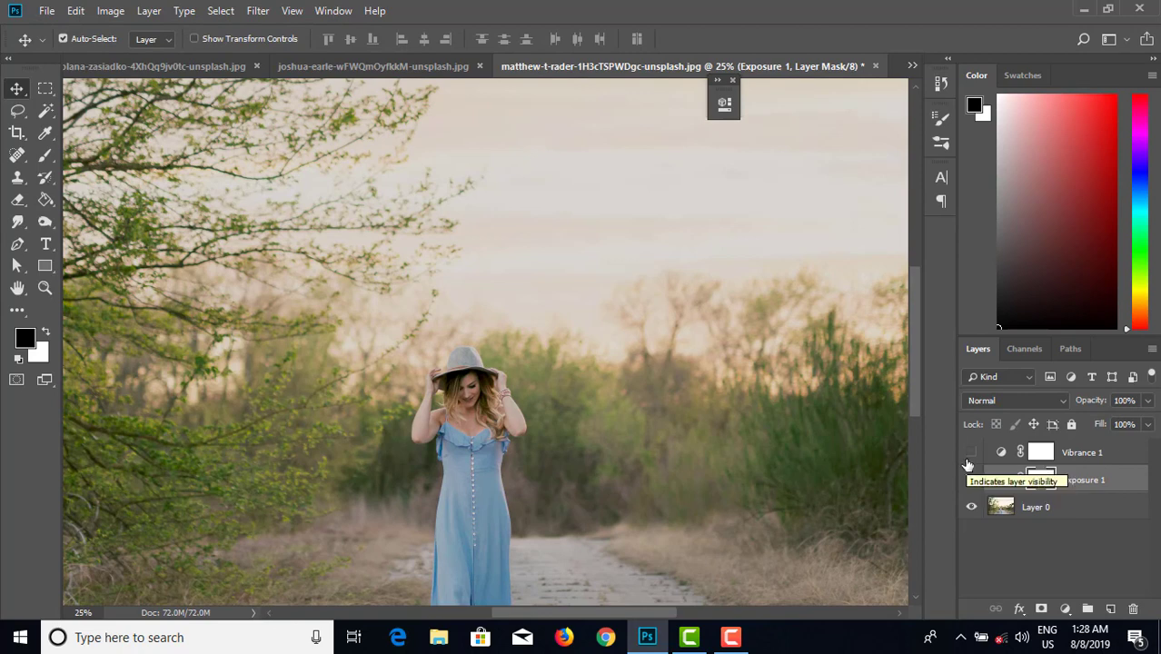
click(970, 453)
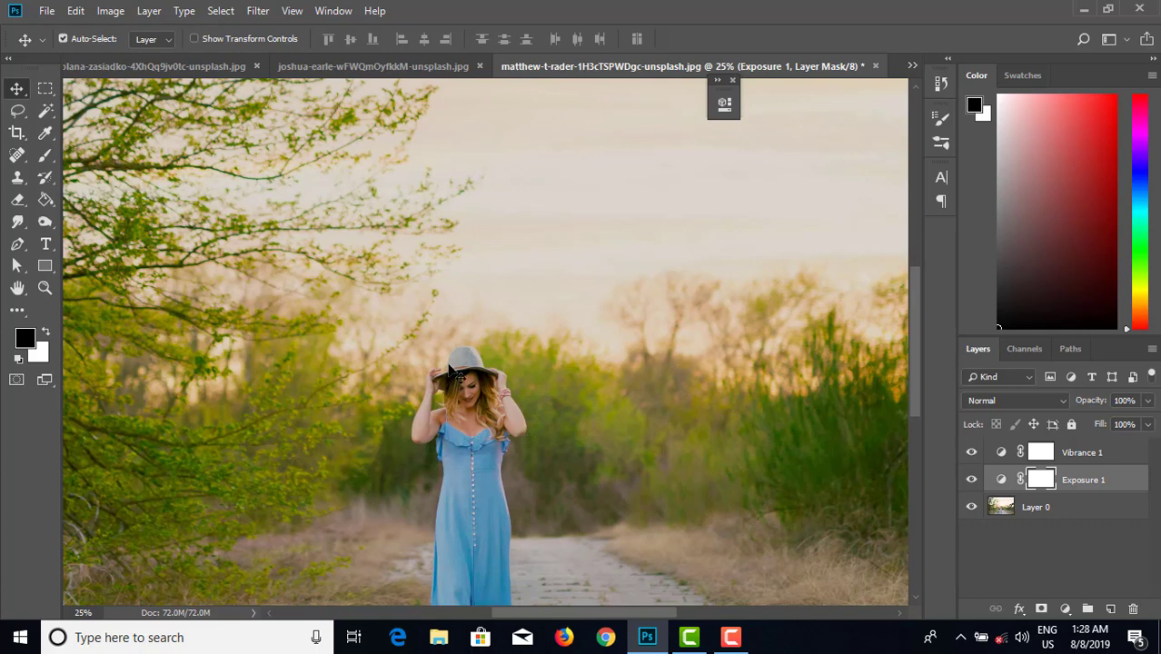
click(971, 480)
click(972, 480)
key(ctrl+minus)
key(ctrl+minus)
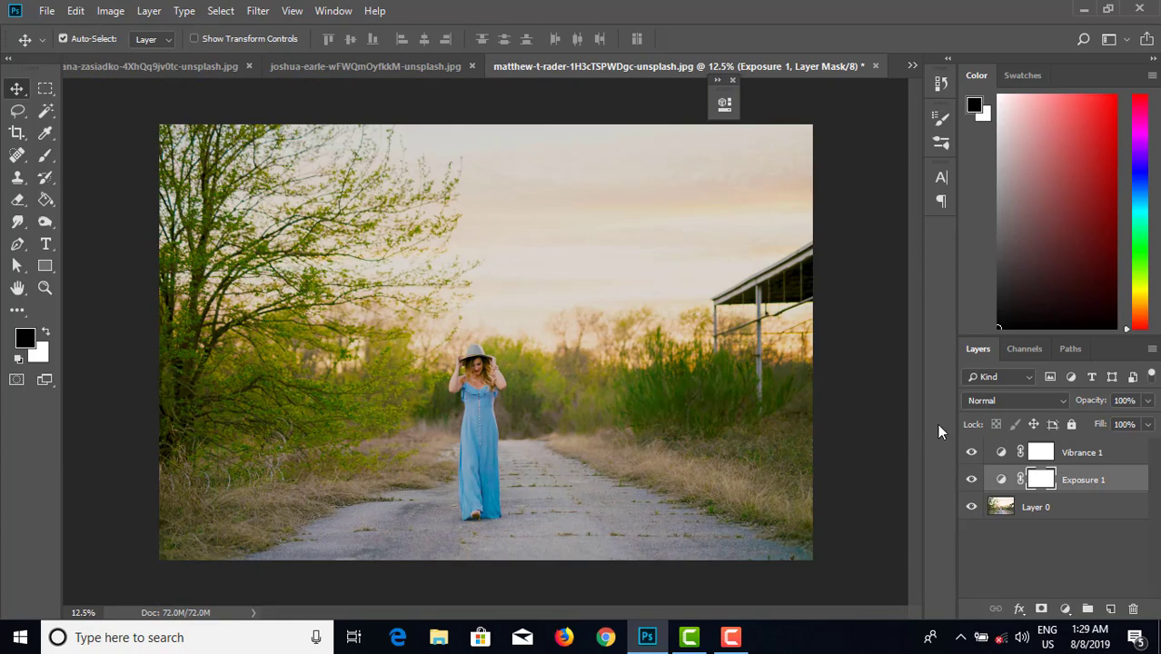
Open doodoosonic-0t7PNNZITC0-unsplash from the photoshop class 37 folder and convert its Background to an editable Layer 0.
click(46, 11)
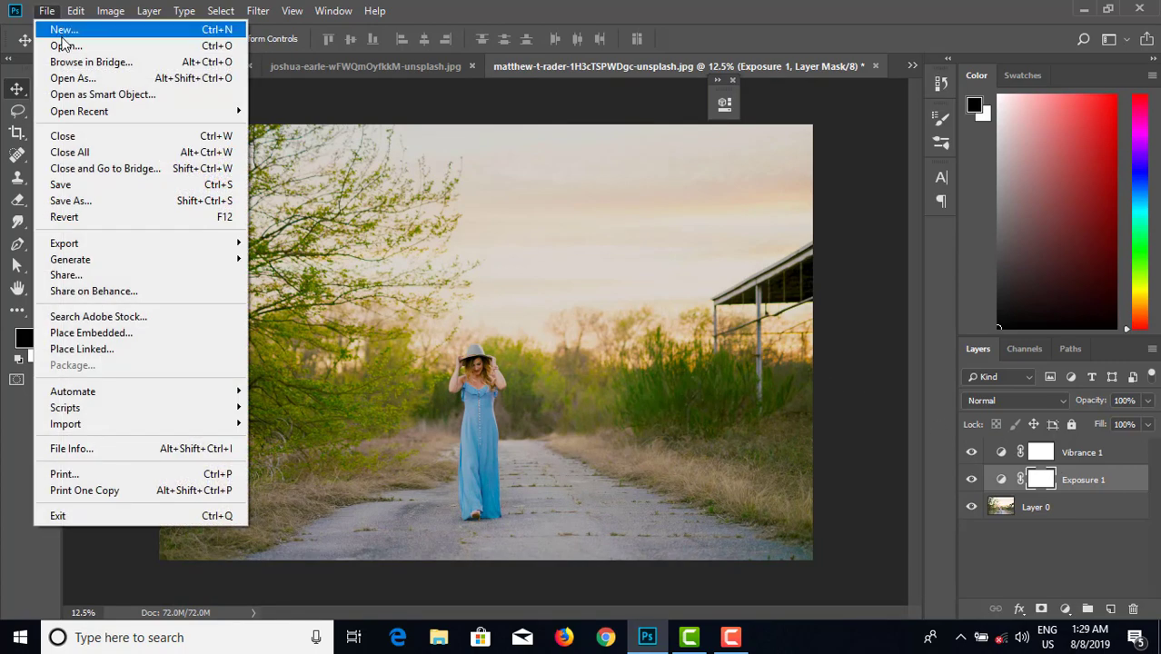
click(66, 45)
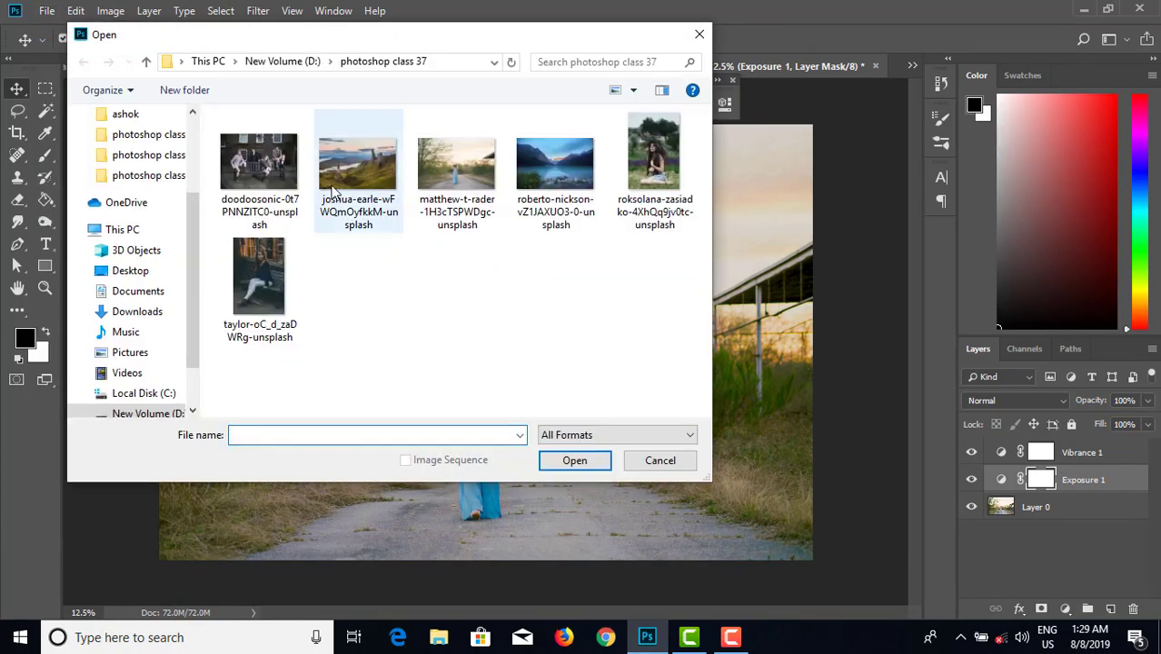
click(259, 168)
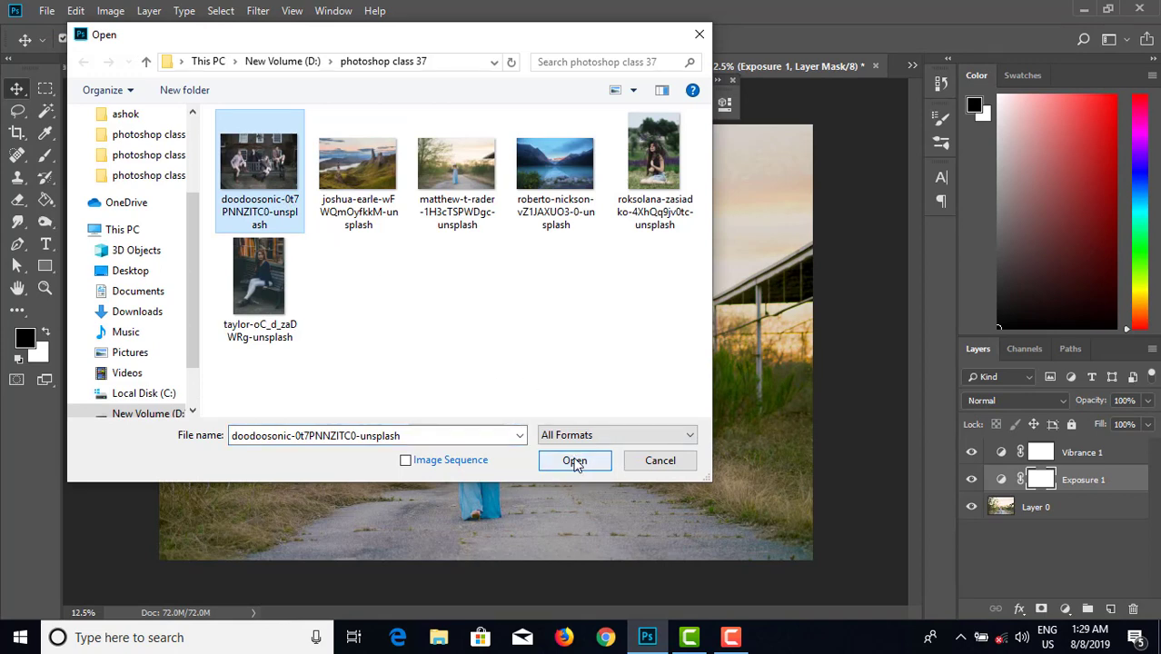
click(575, 462)
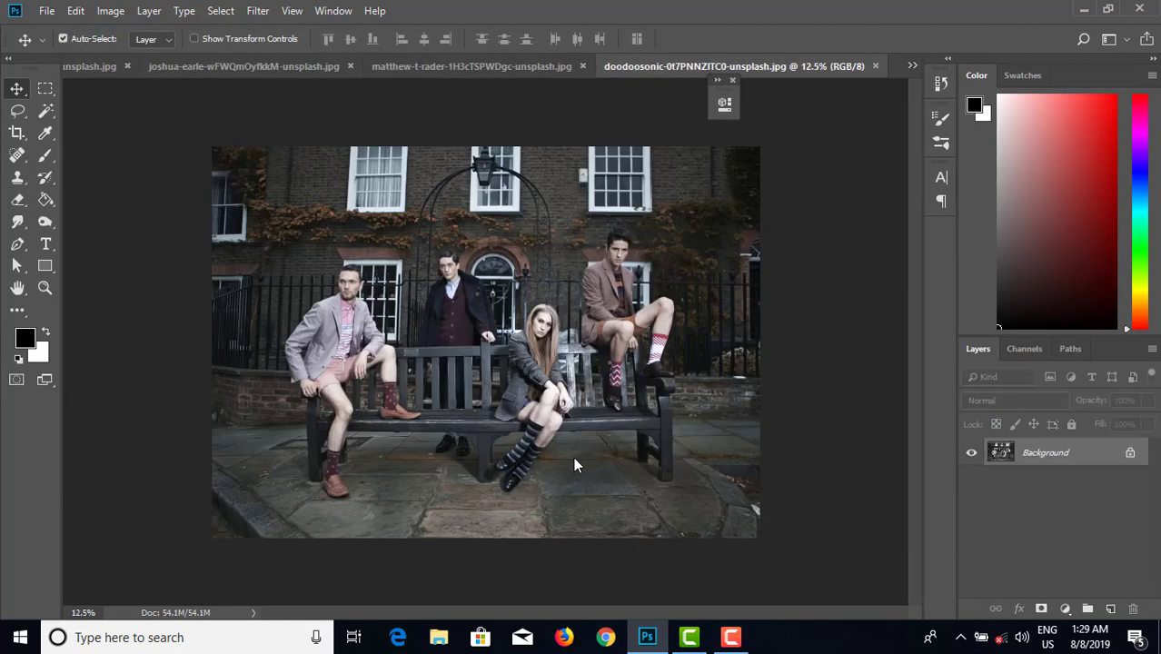
double_click(1097, 456)
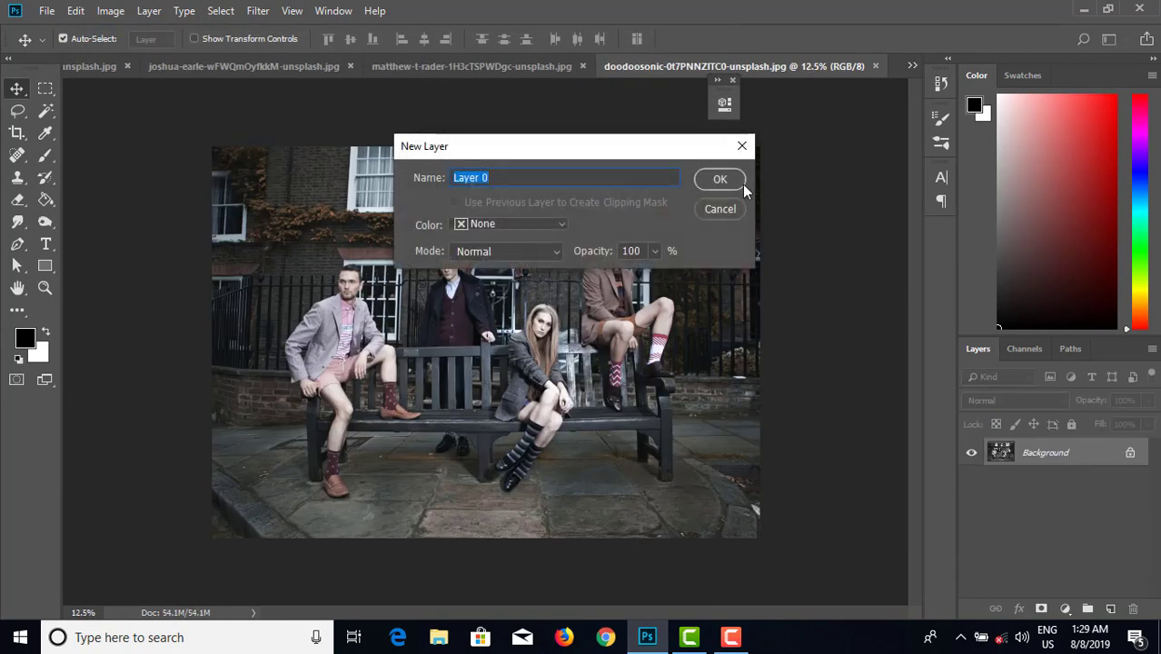
click(720, 180)
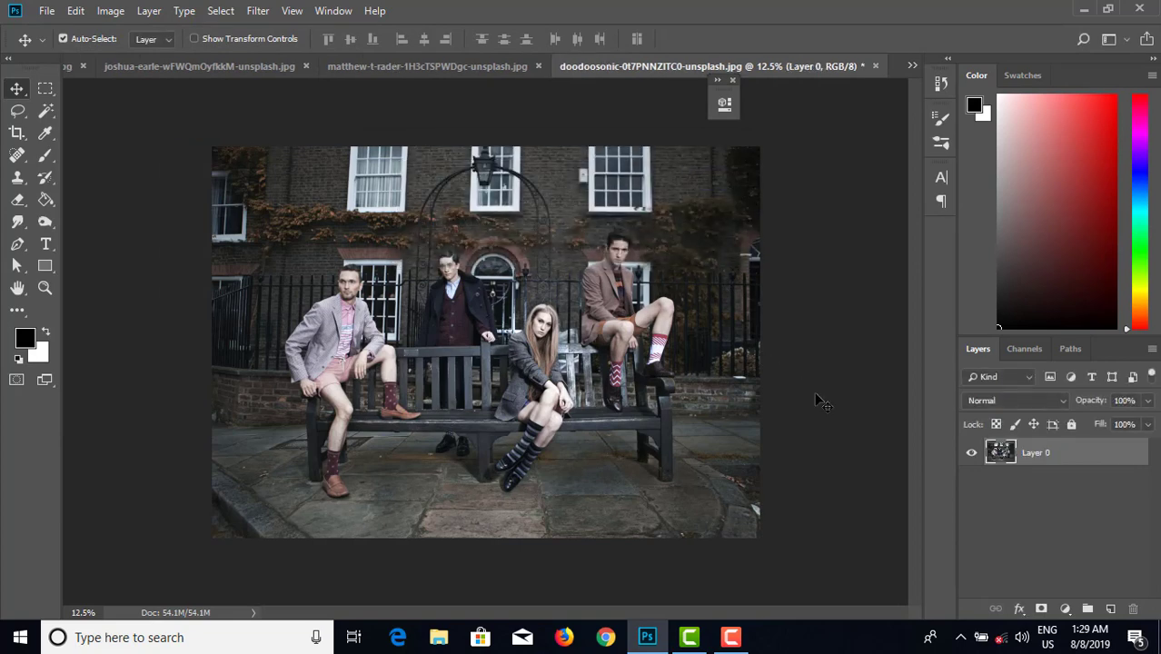
Add a Vibrance adjustment layer above the bench group photo with Vibrance +88 and Saturation +57.
key(ctrl+plus)
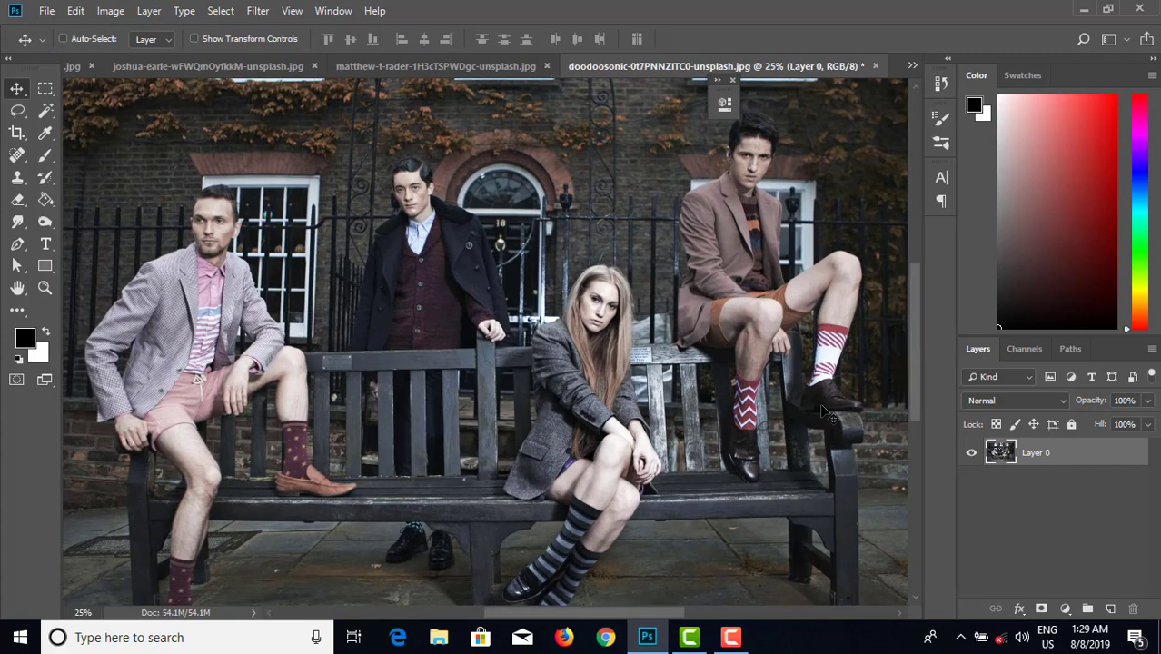
key(ctrl+minus)
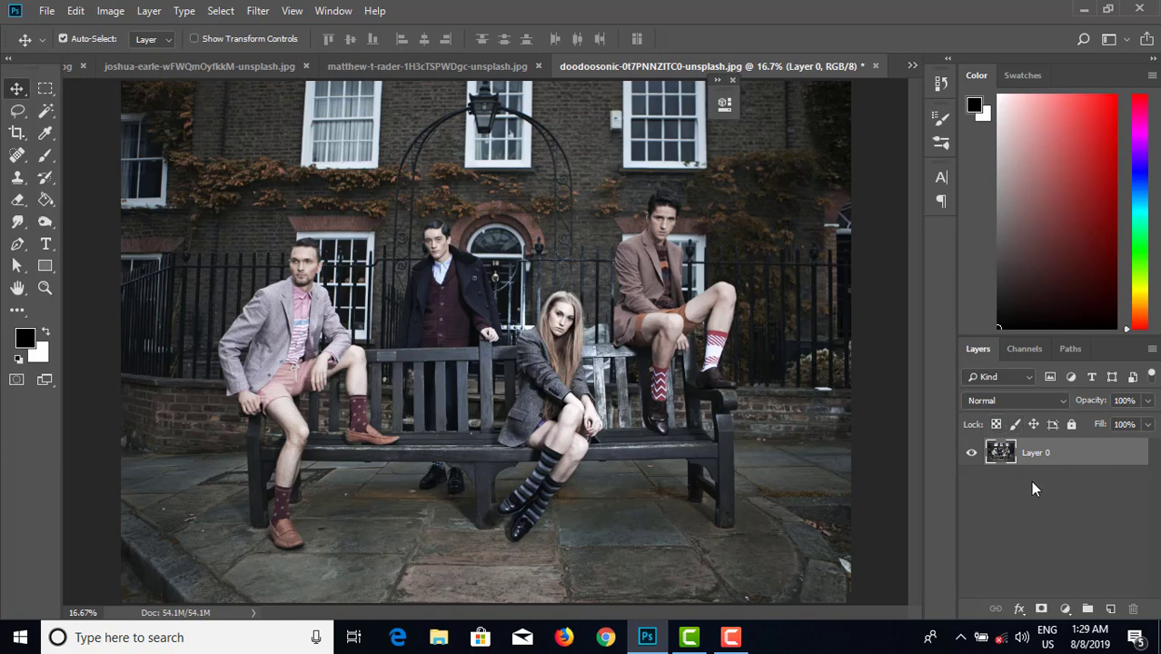
click(1066, 608)
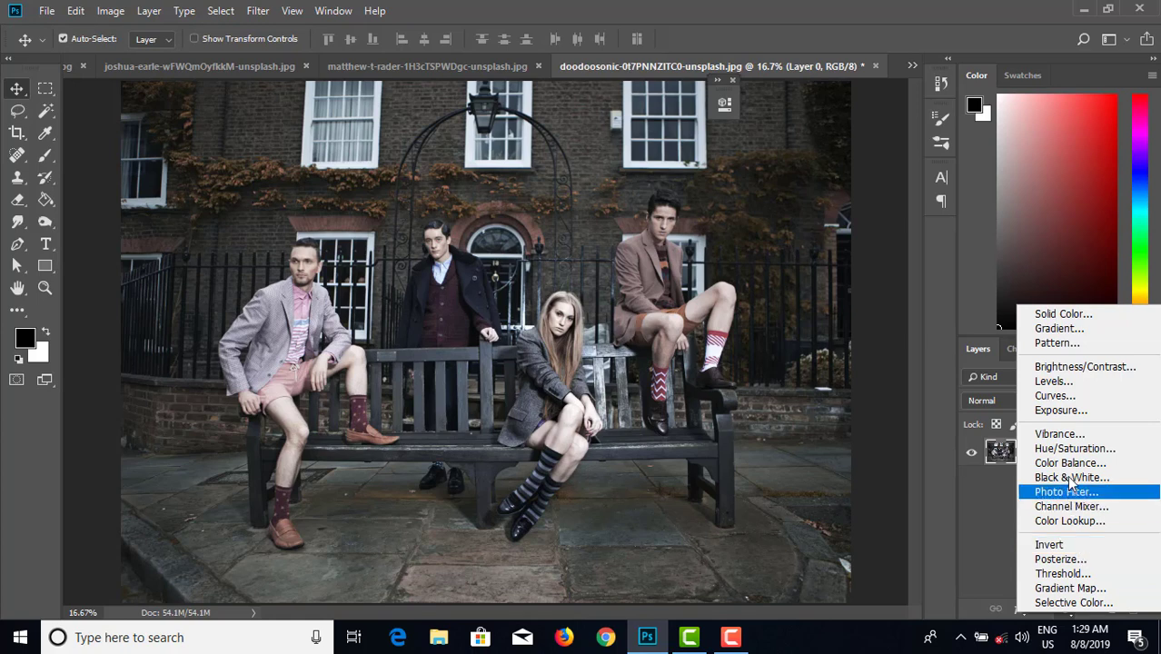
click(1060, 434)
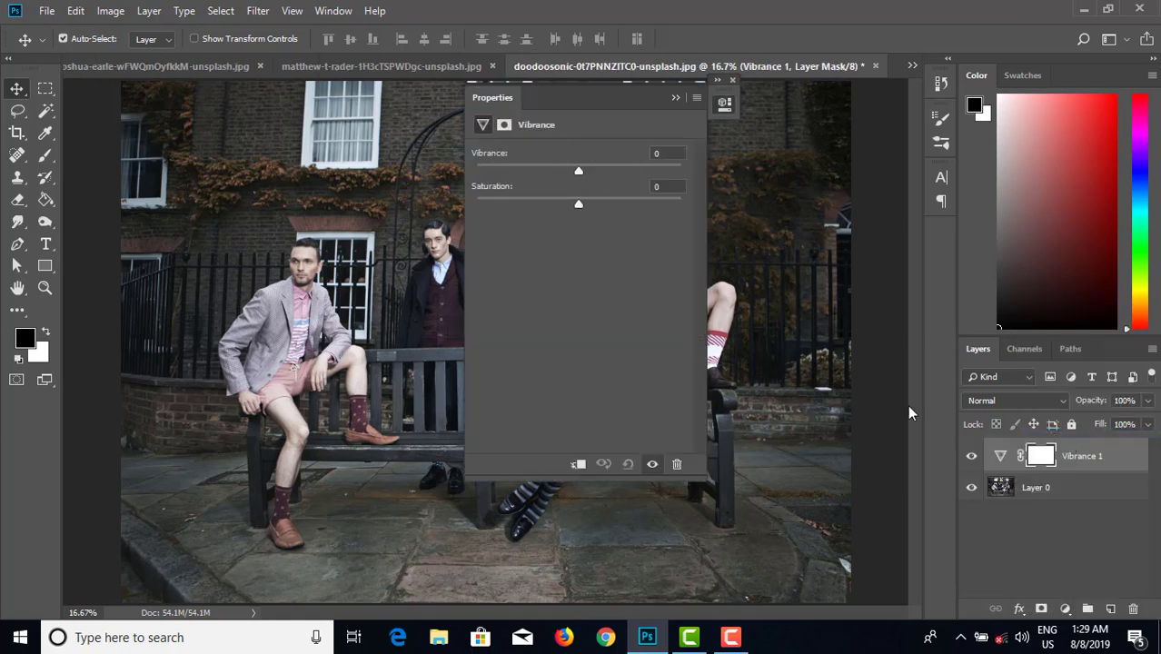
drag(577, 174, 593, 172)
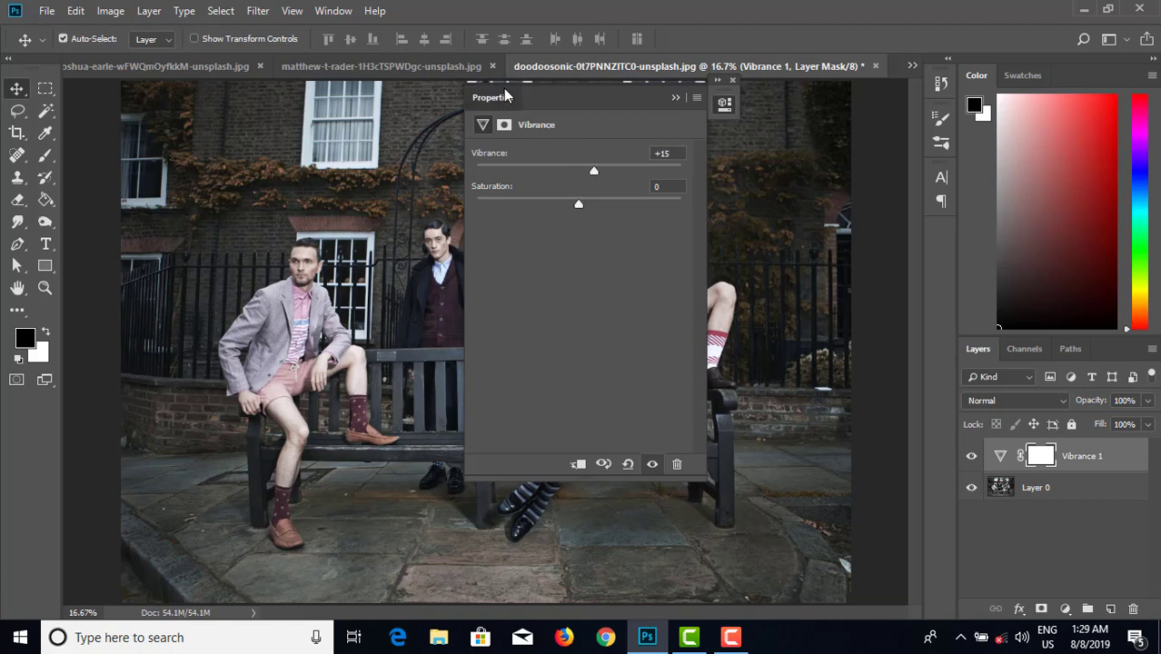
drag(520, 98, 779, 97)
drag(851, 173, 858, 173)
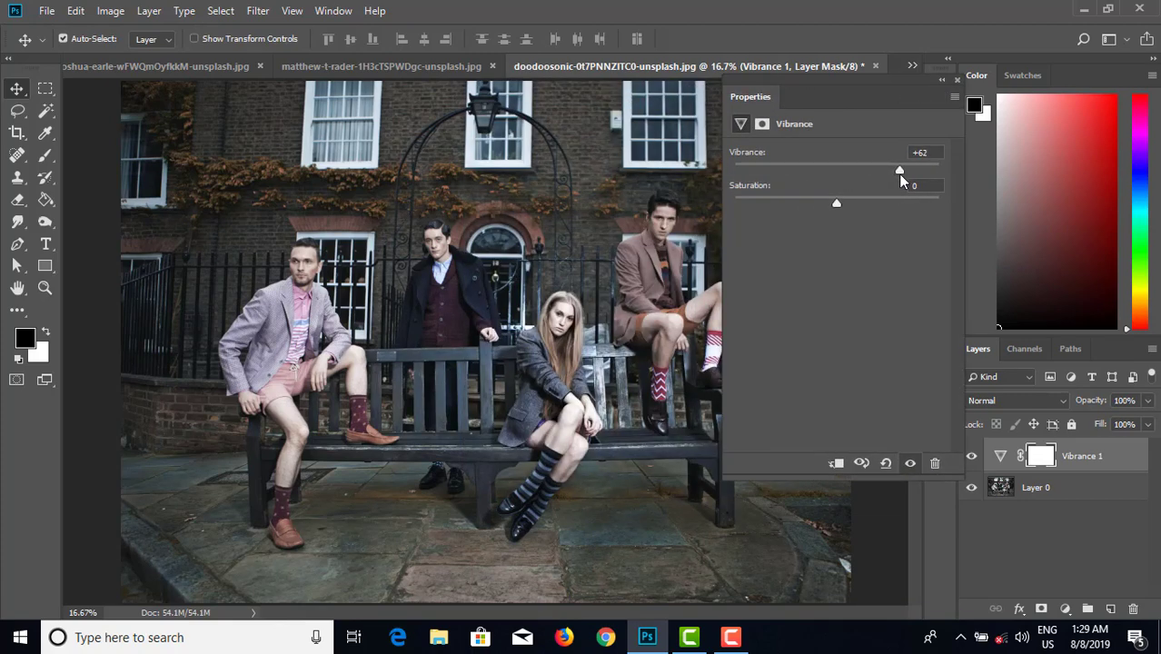
drag(838, 206, 865, 206)
mouse_move(870, 203)
mouse_down()
mouse_move(801, 205)
mouse_move(863, 204)
mouse_up()
drag(866, 205, 927, 173)
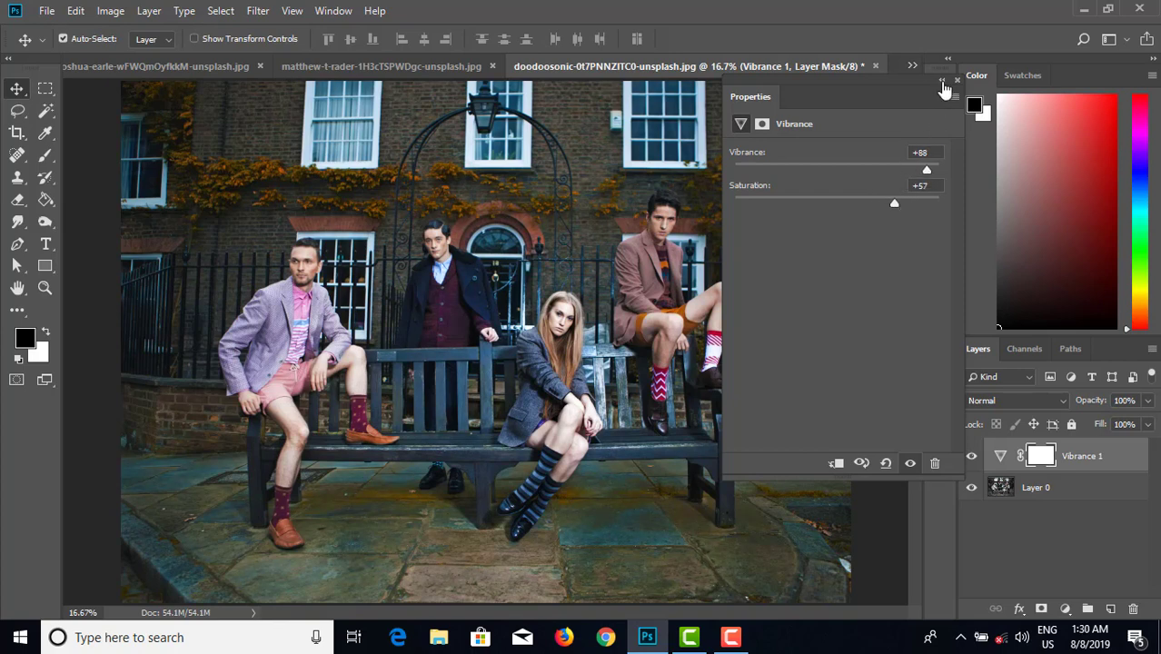
click(942, 81)
Compare the bench group photo before and after by toggling the visibility of its Vibrance layer.
click(971, 458)
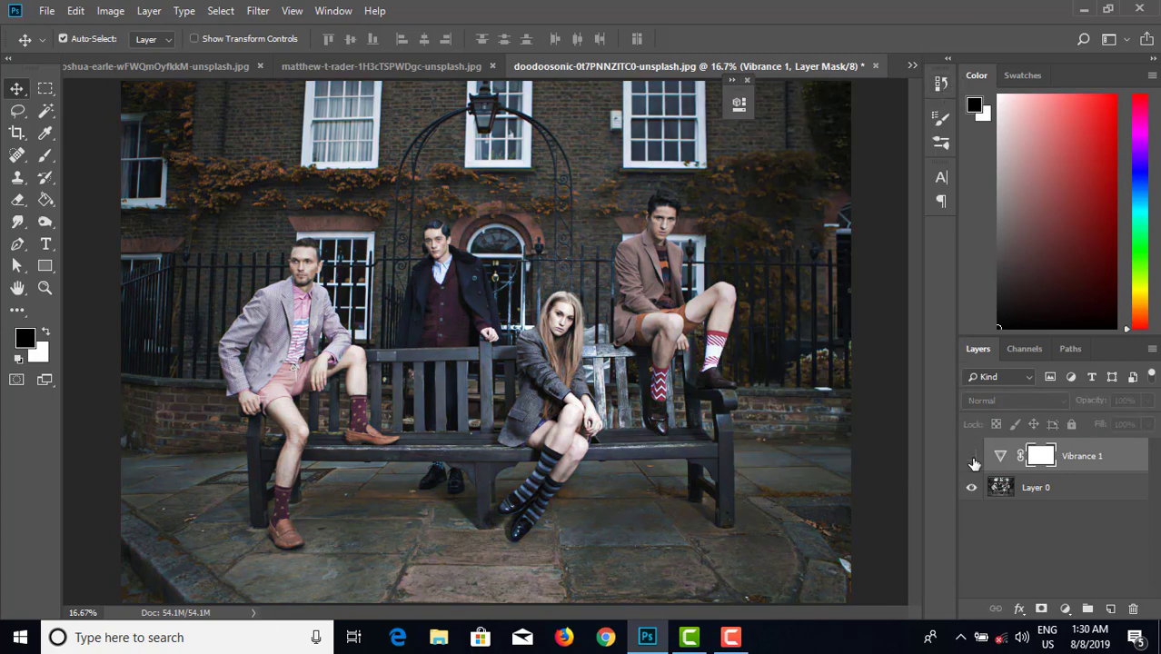
click(973, 459)
click(972, 459)
click(973, 459)
click(972, 459)
click(972, 459)
click(972, 459)
click(971, 460)
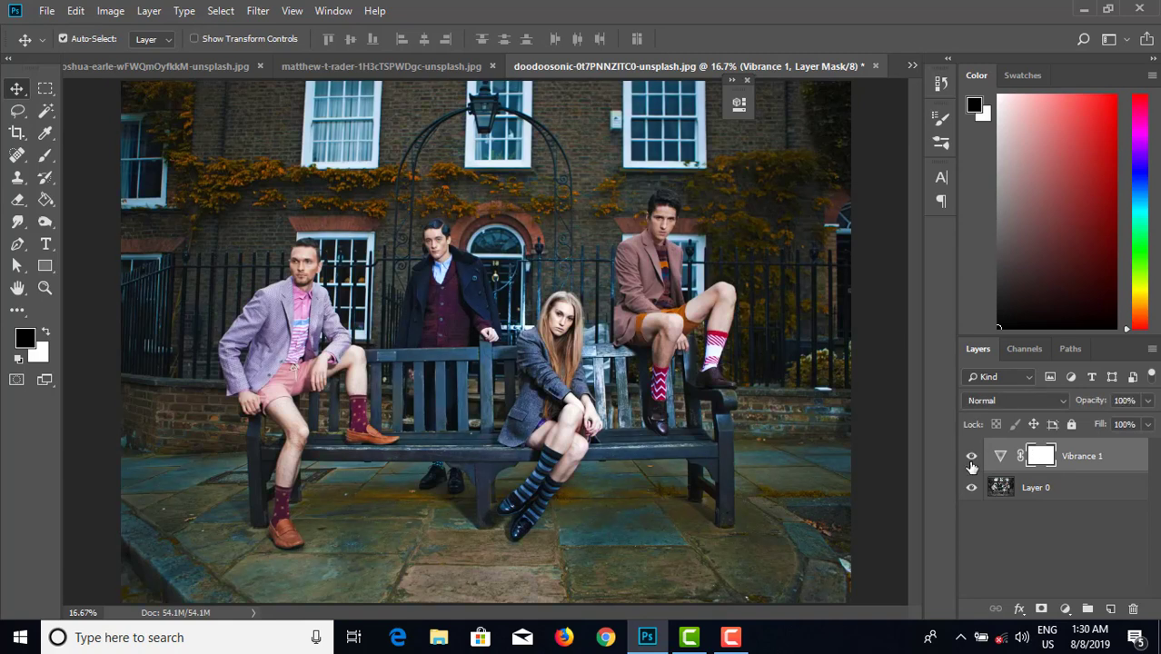
Add a Brightness/Contrast adjustment layer above Vibrance 1 with Brightness -21 and Contrast 12.
click(972, 462)
click(972, 462)
click(1066, 609)
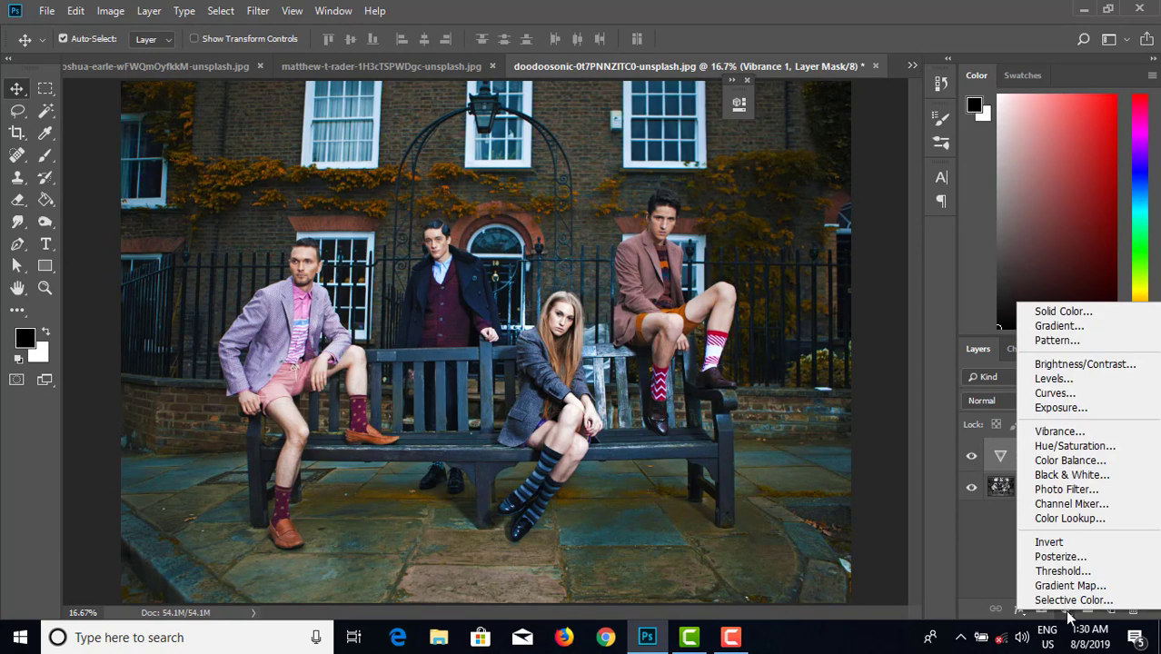
click(1089, 365)
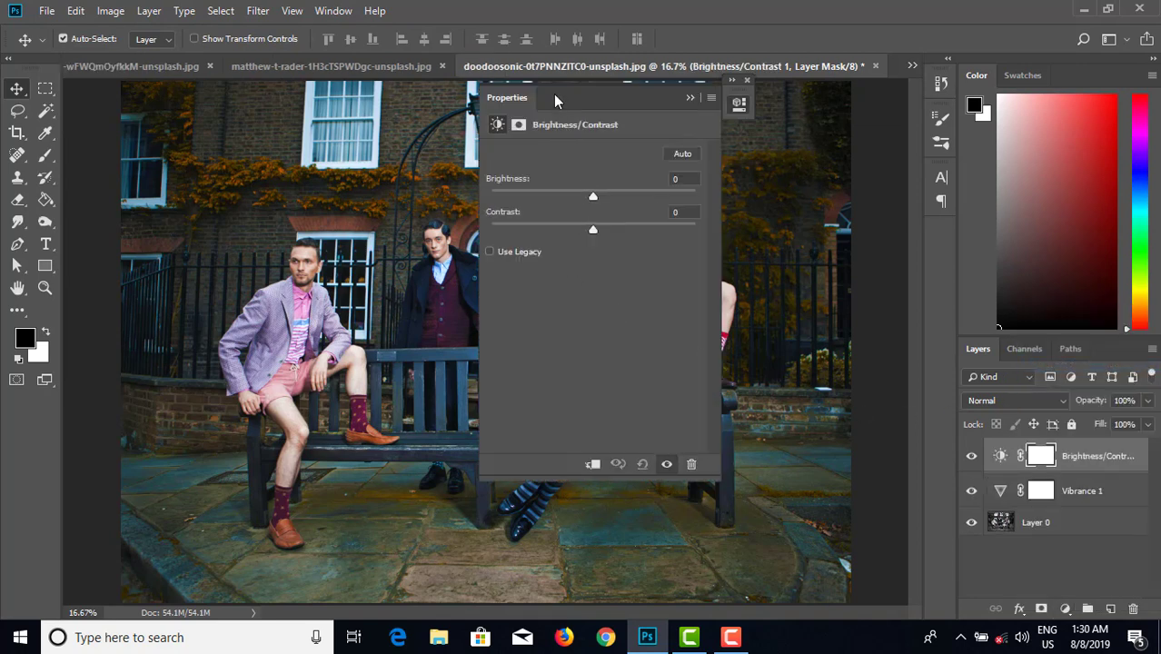
drag(533, 98, 831, 109)
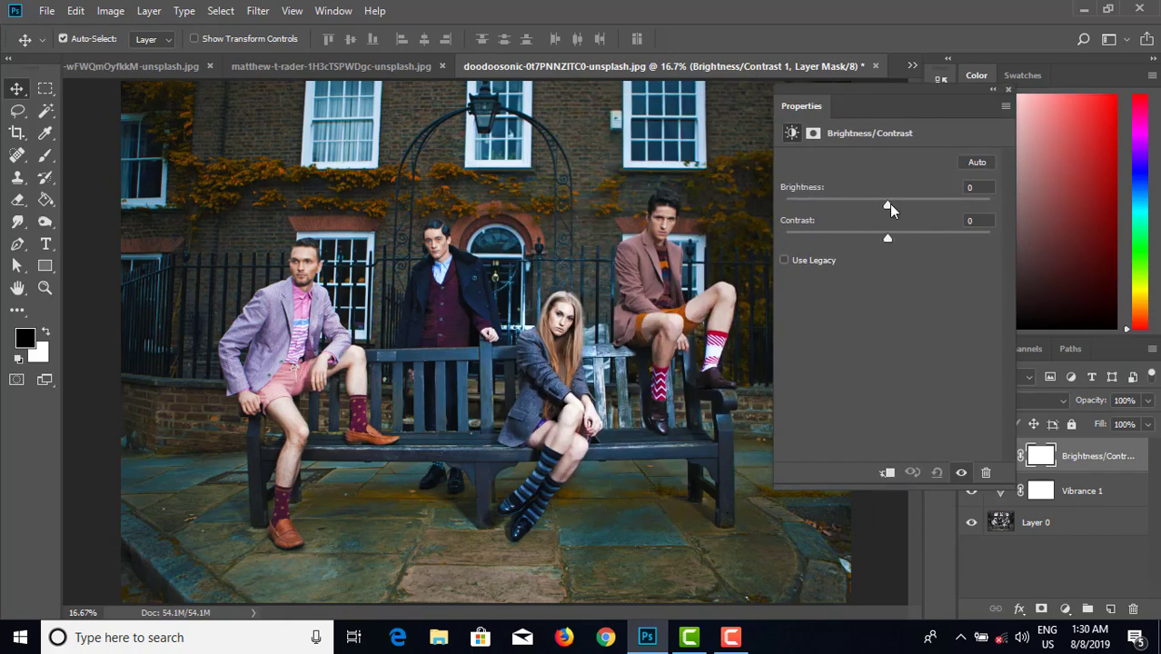
mouse_move(887, 205)
mouse_down()
mouse_move(867, 205)
mouse_move(881, 240)
mouse_move(899, 240)
mouse_move(873, 208)
mouse_up()
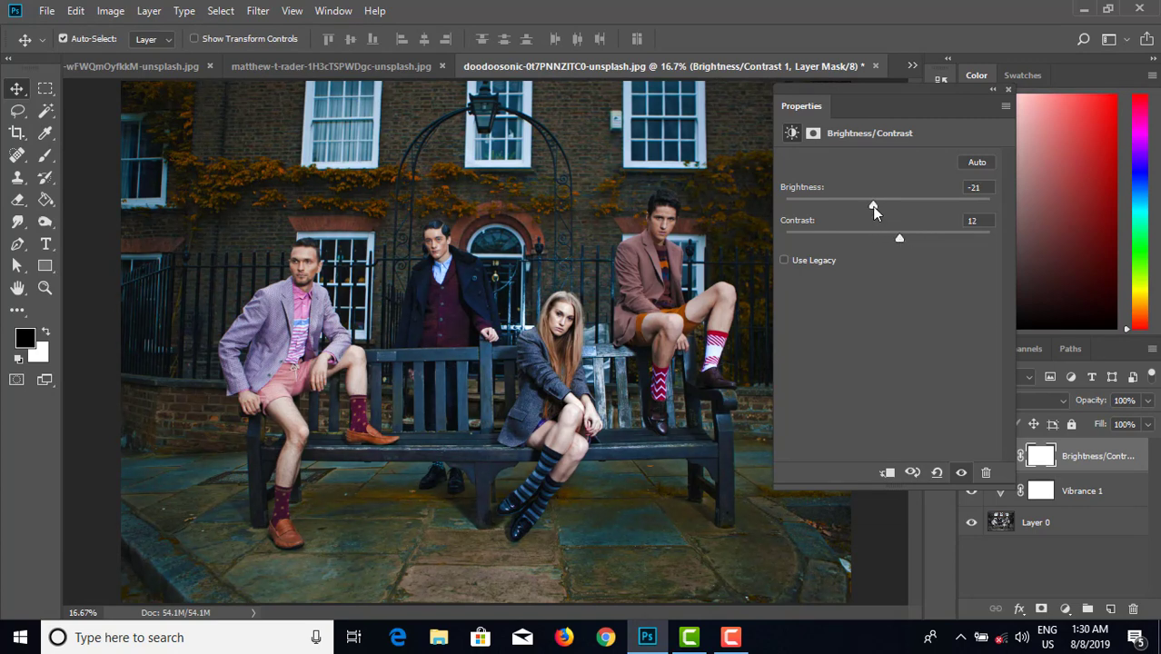
click(994, 98)
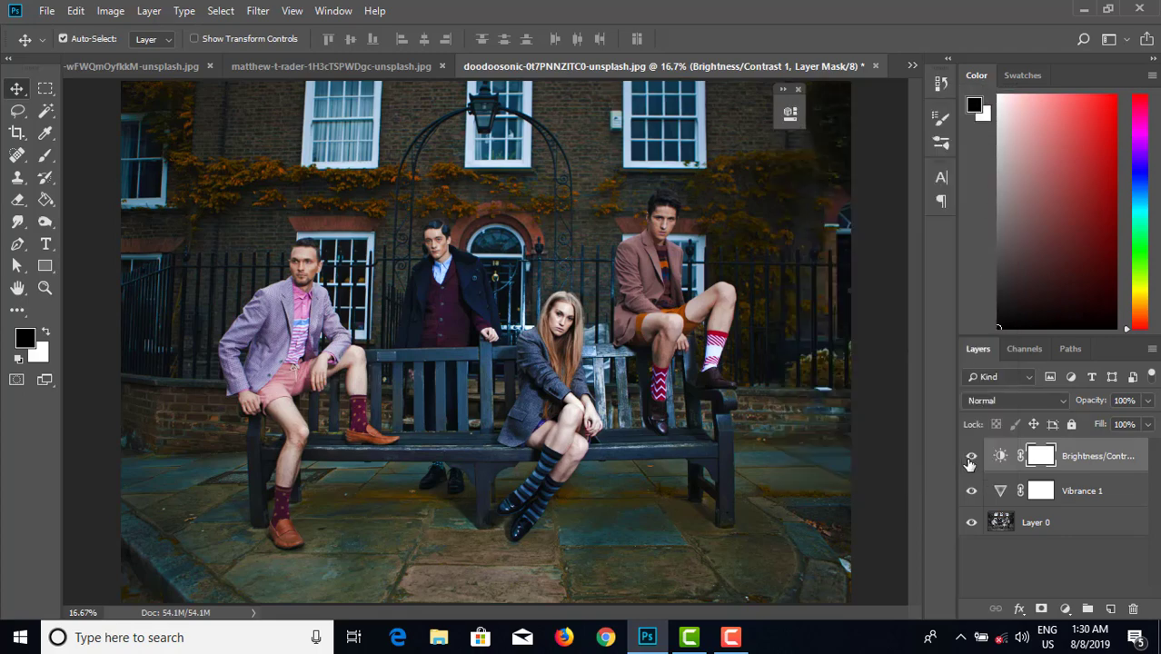
Compare the bench group photo with and without the Brightness/Contrast and Vibrance 1 layers by toggling their visibility.
click(972, 457)
click(971, 462)
click(972, 462)
click(971, 464)
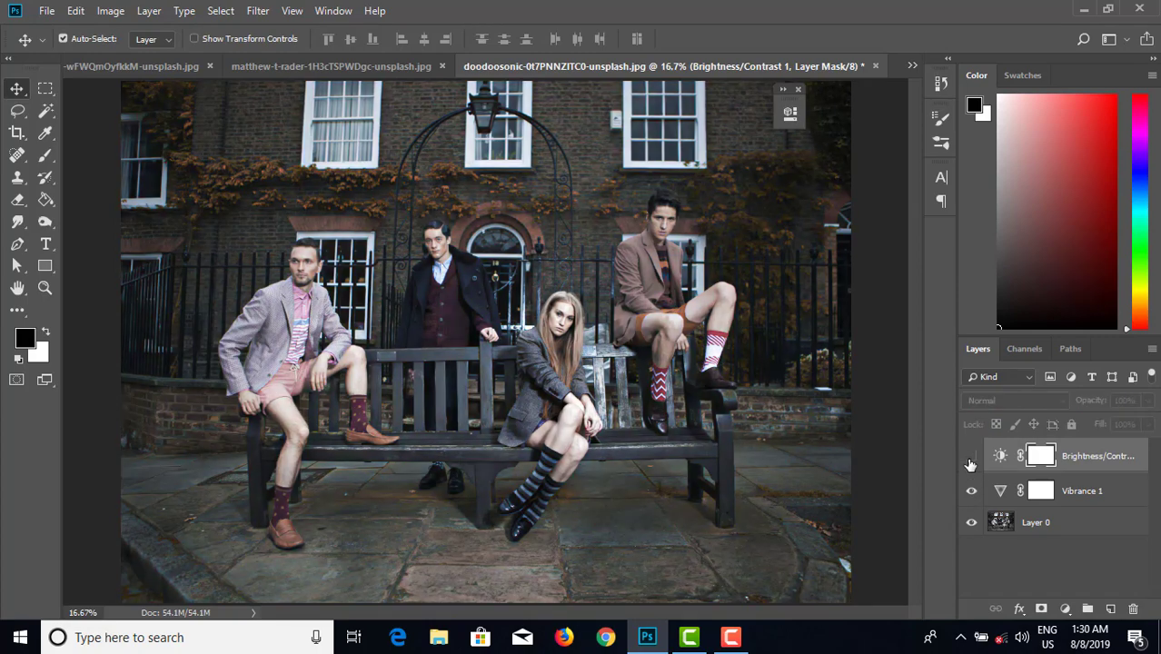
click(972, 457)
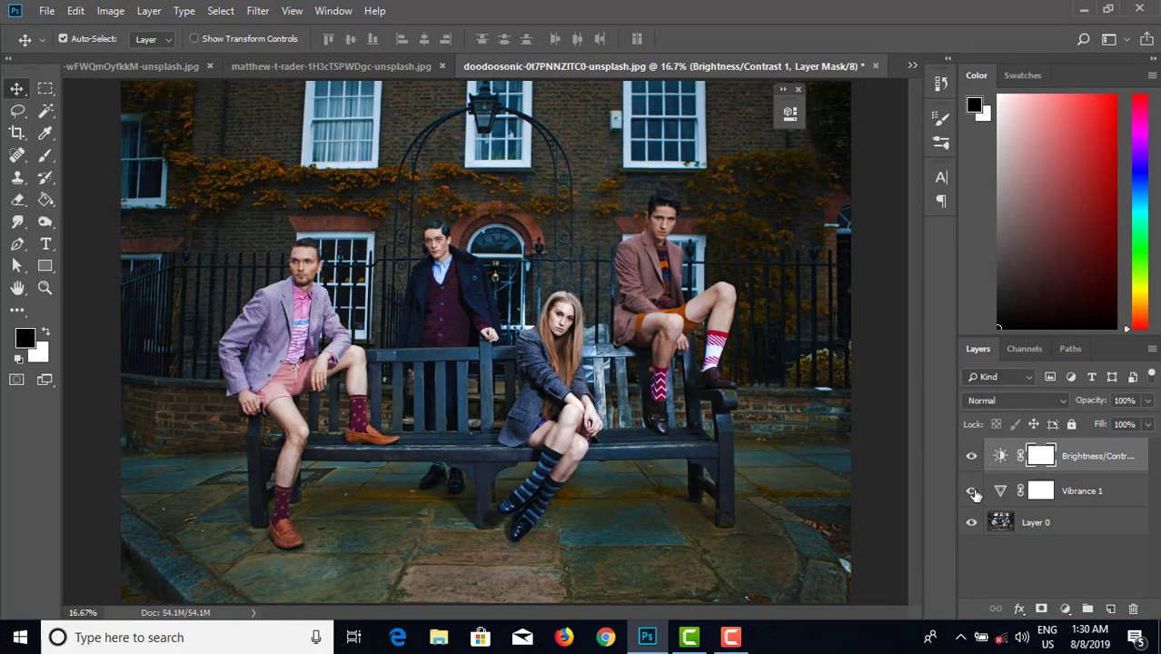
click(972, 491)
click(971, 491)
click(971, 457)
click(971, 457)
click(971, 457)
click(972, 457)
click(971, 465)
click(971, 464)
Add a Curves adjustment layer above Brightness/Contrast, with RGB curve points at input 134, output 118 and input 159, output 144.
click(1066, 608)
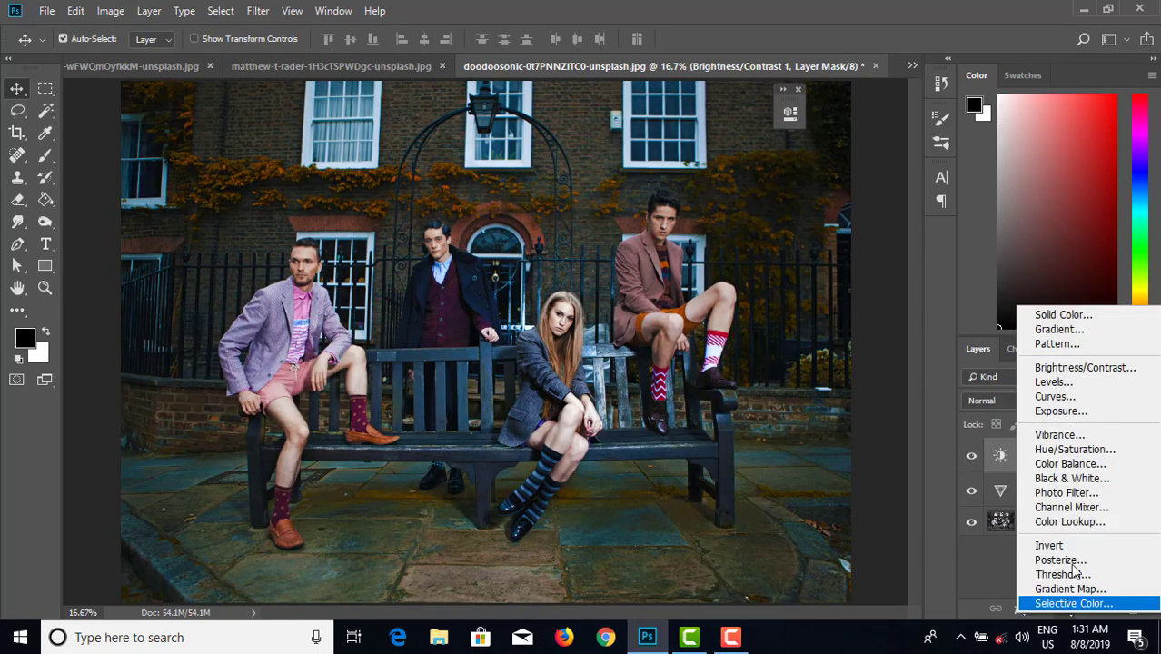
click(1054, 397)
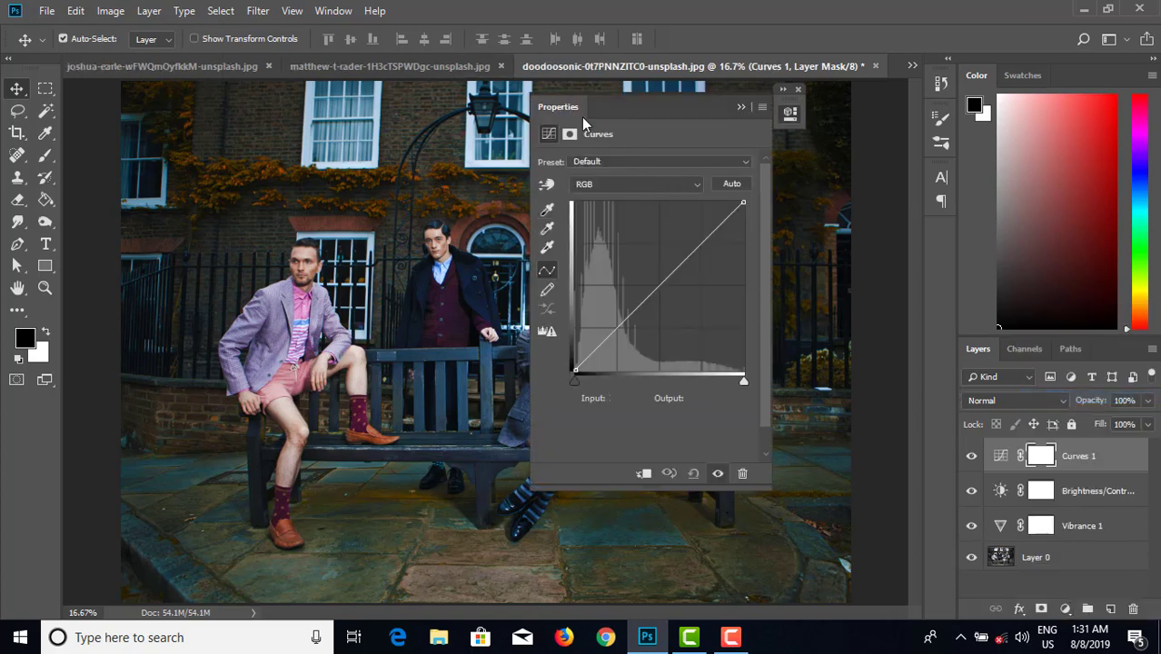
drag(584, 103, 782, 109)
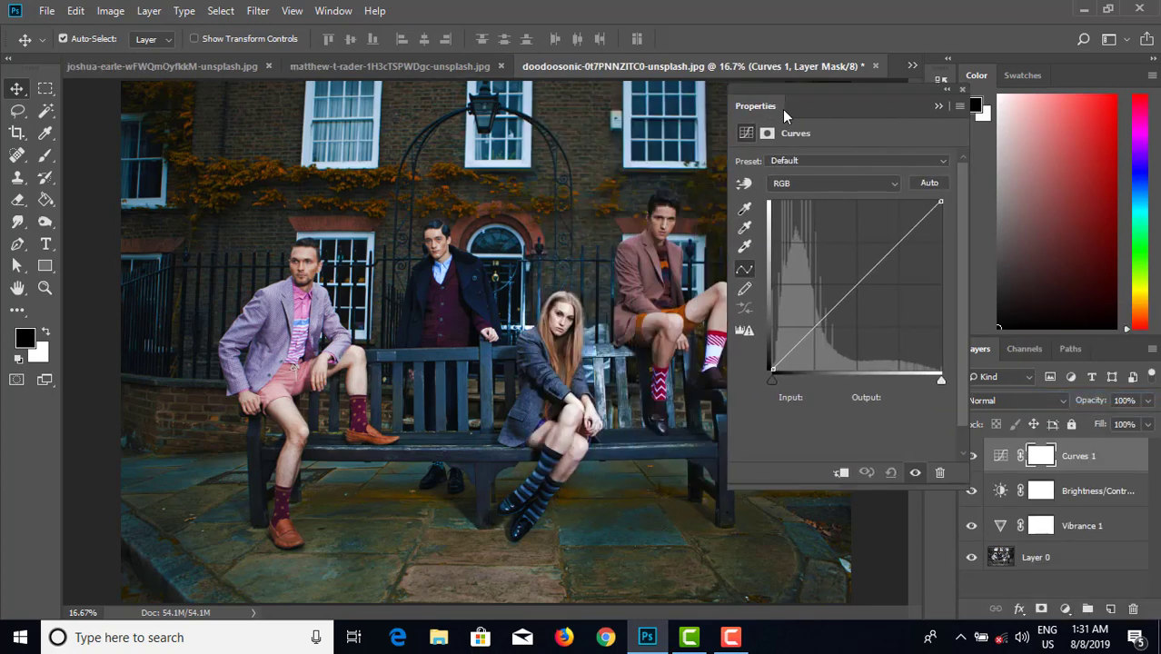
click(855, 292)
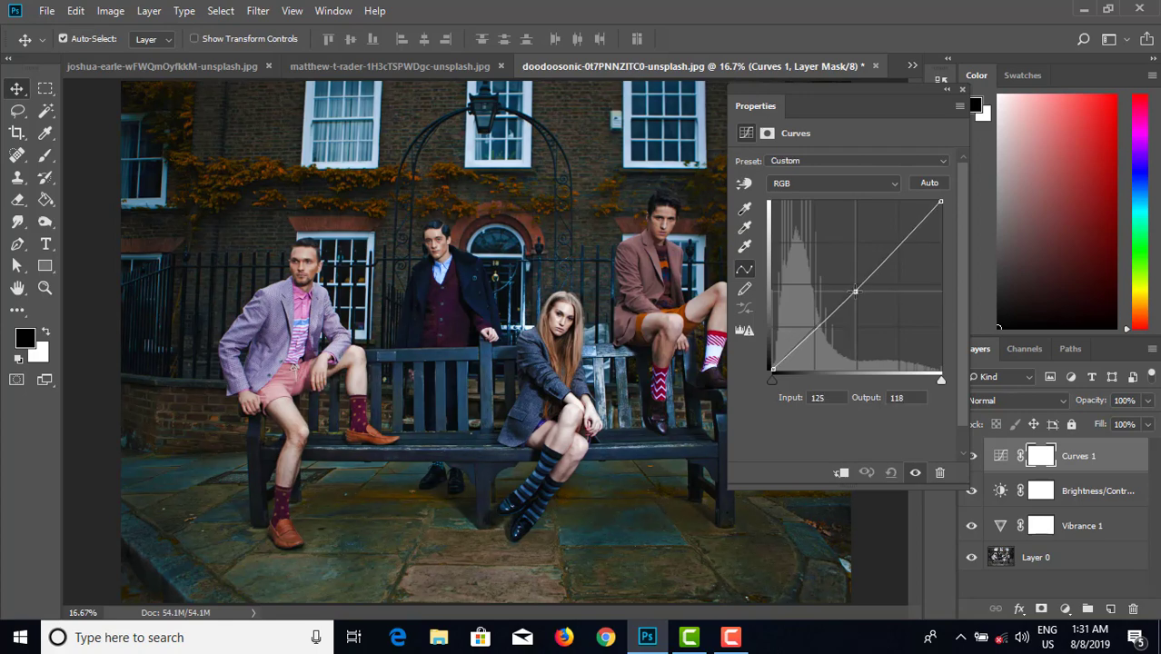
drag(856, 292, 861, 292)
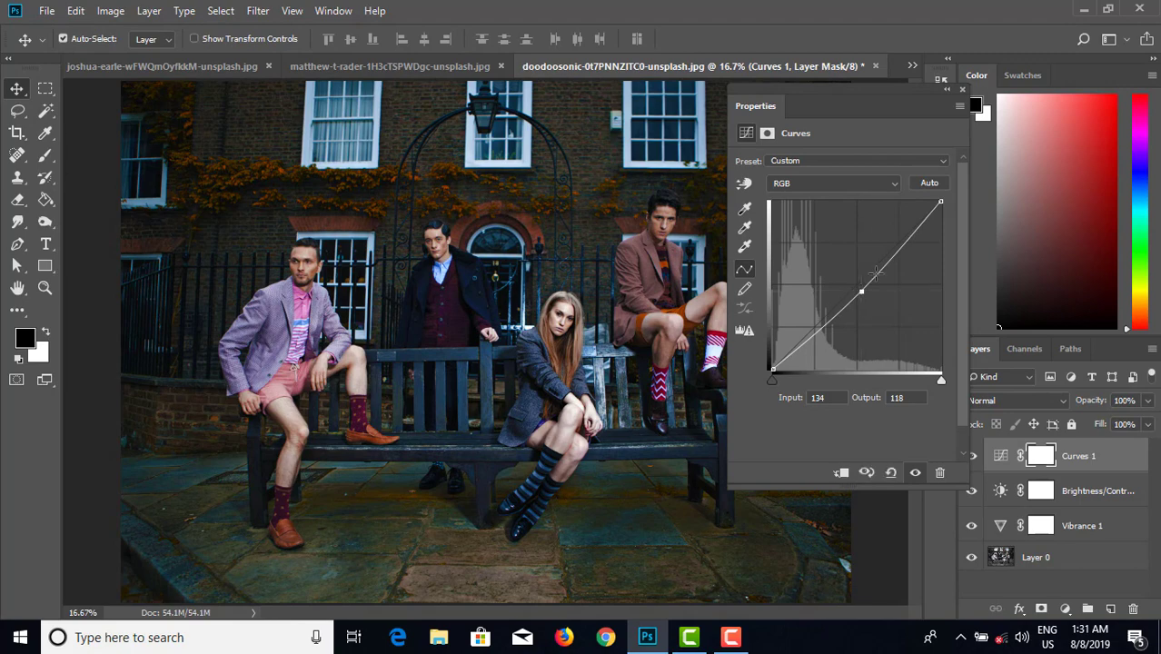
click(872, 270)
drag(872, 270, 880, 275)
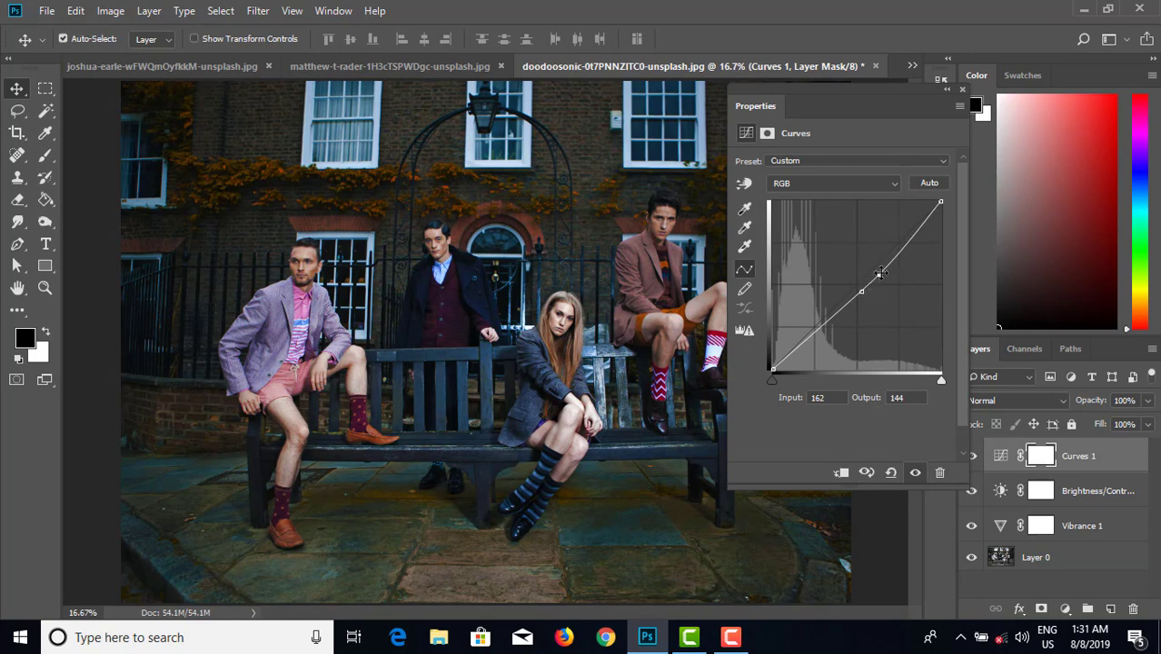
drag(880, 275, 878, 275)
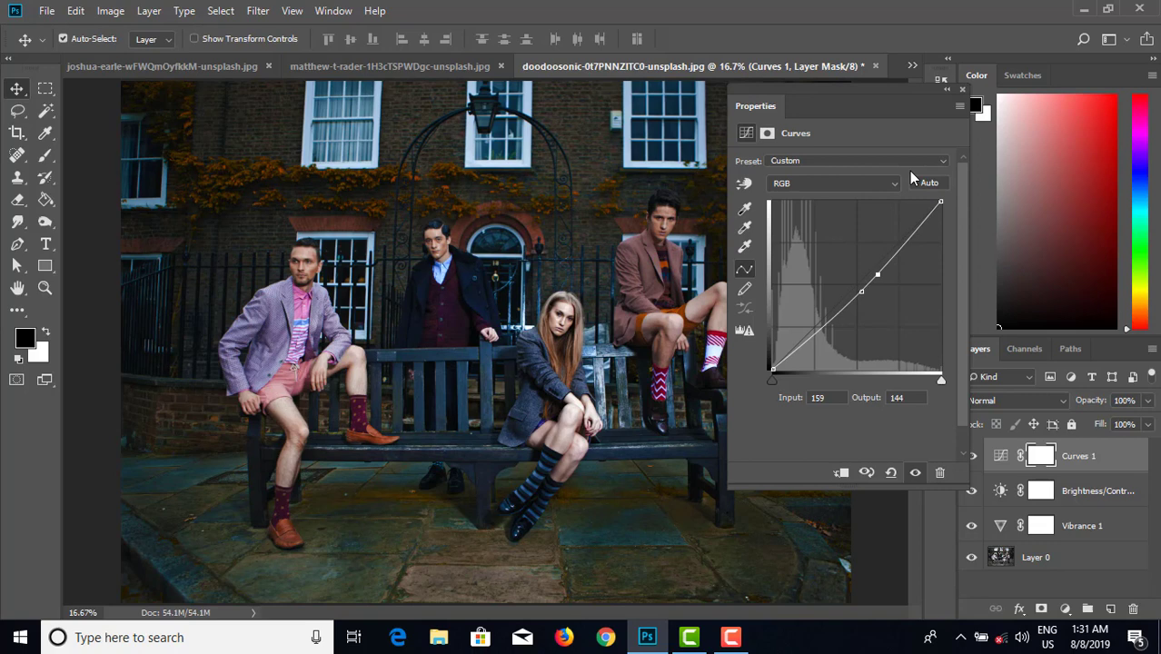
click(946, 90)
Compare the whole bench group photo with and without the three adjustment layers.
click(972, 525)
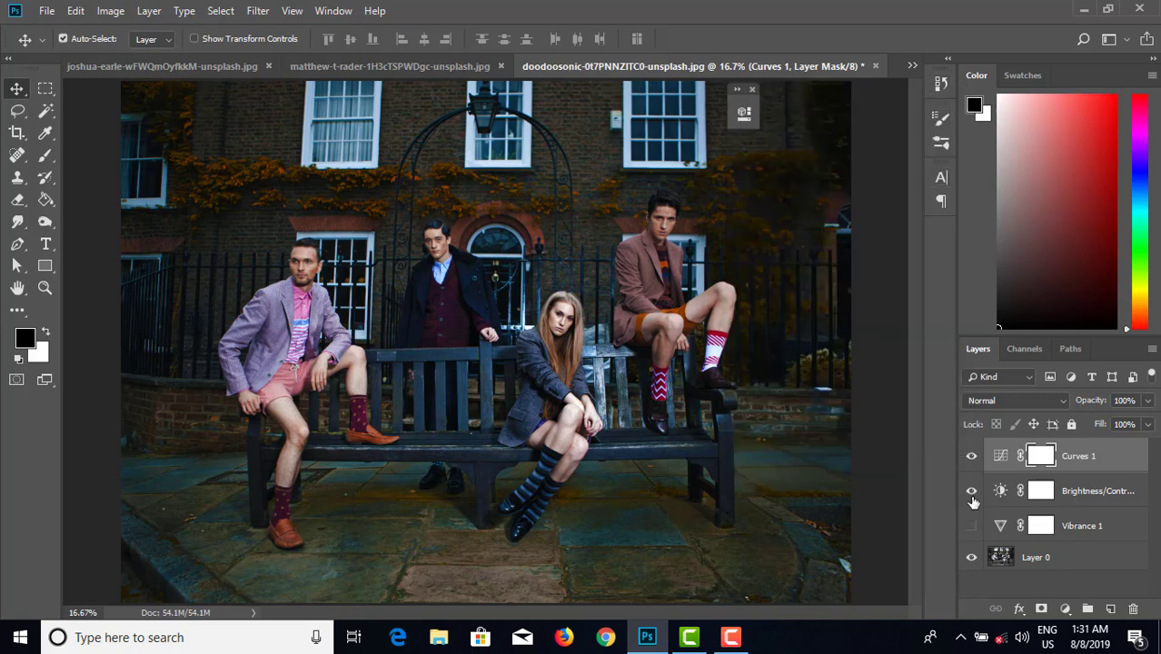
drag(972, 496, 971, 460)
click(972, 526)
Examine the seated woman and the bench at 50% while hiding and showing Vibrance 1, Brightness/Contrast and Curves 1.
key(ctrl+plus)
key(ctrl+plus)
key(ctrl+plus)
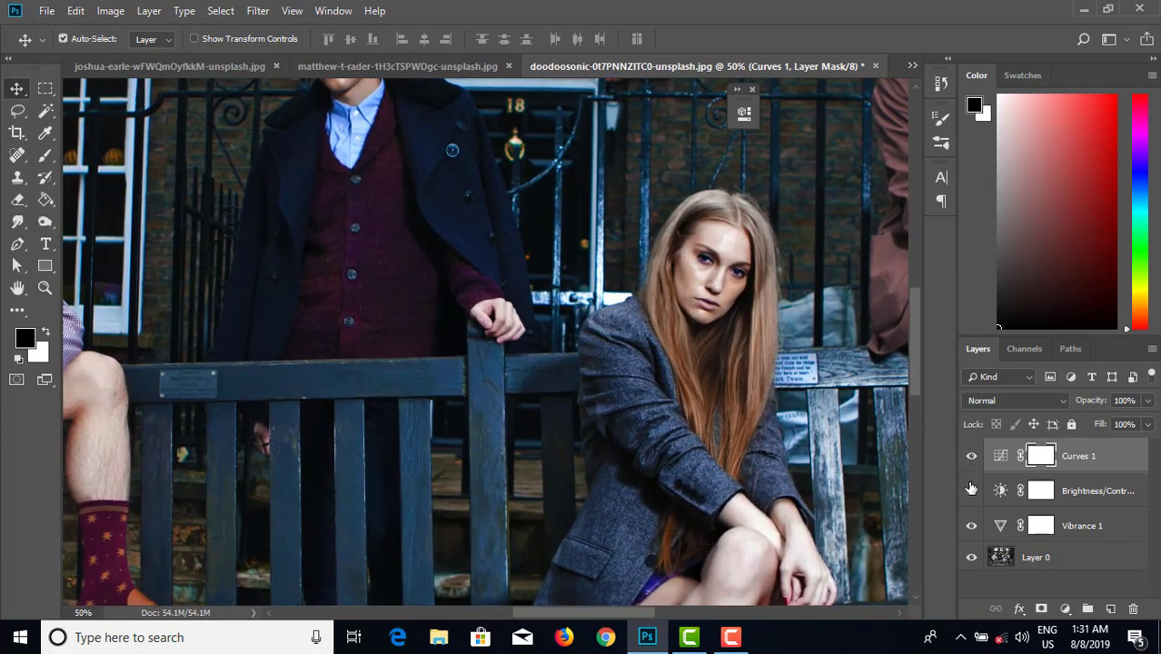
click(971, 527)
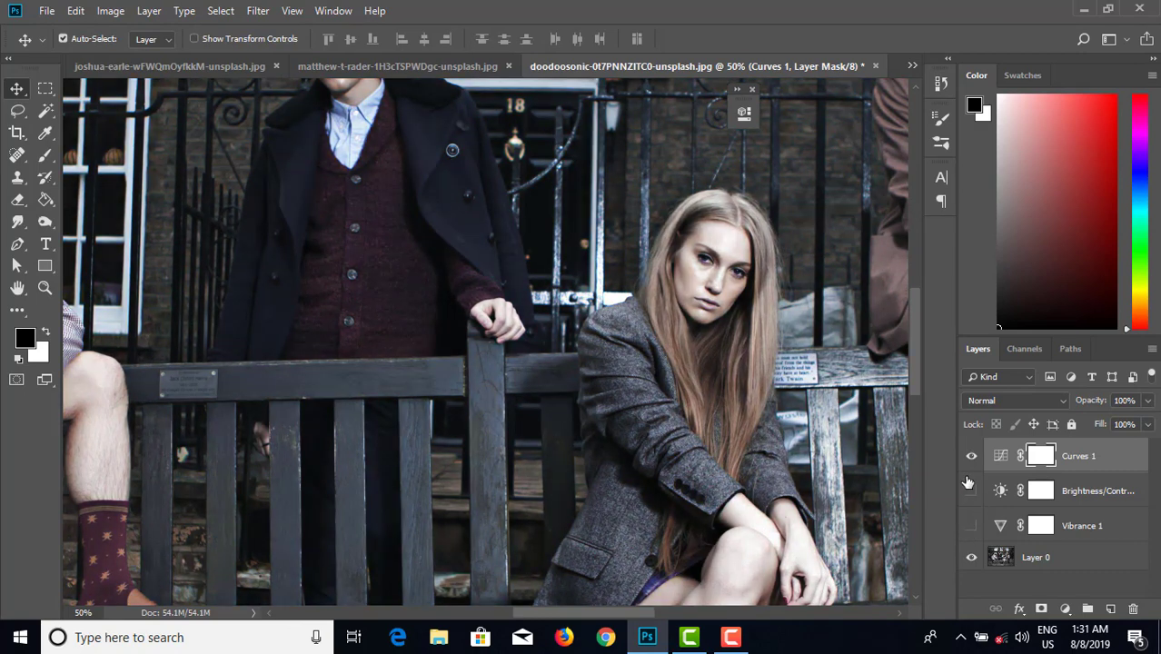
click(972, 525)
click(971, 489)
click(972, 457)
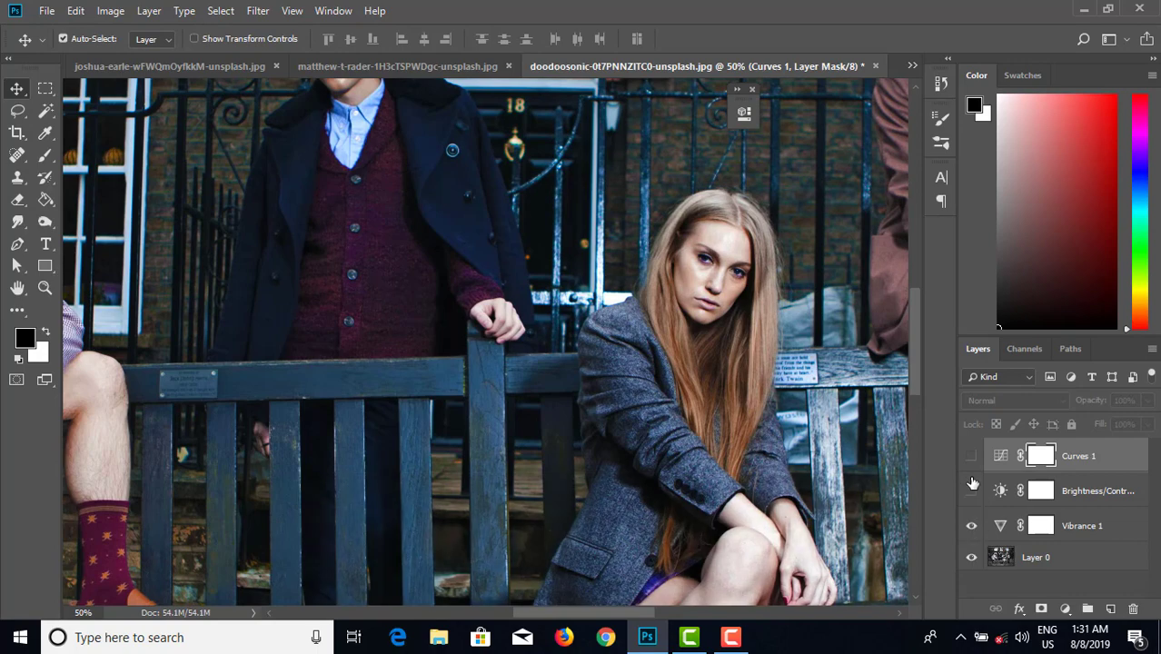
click(971, 526)
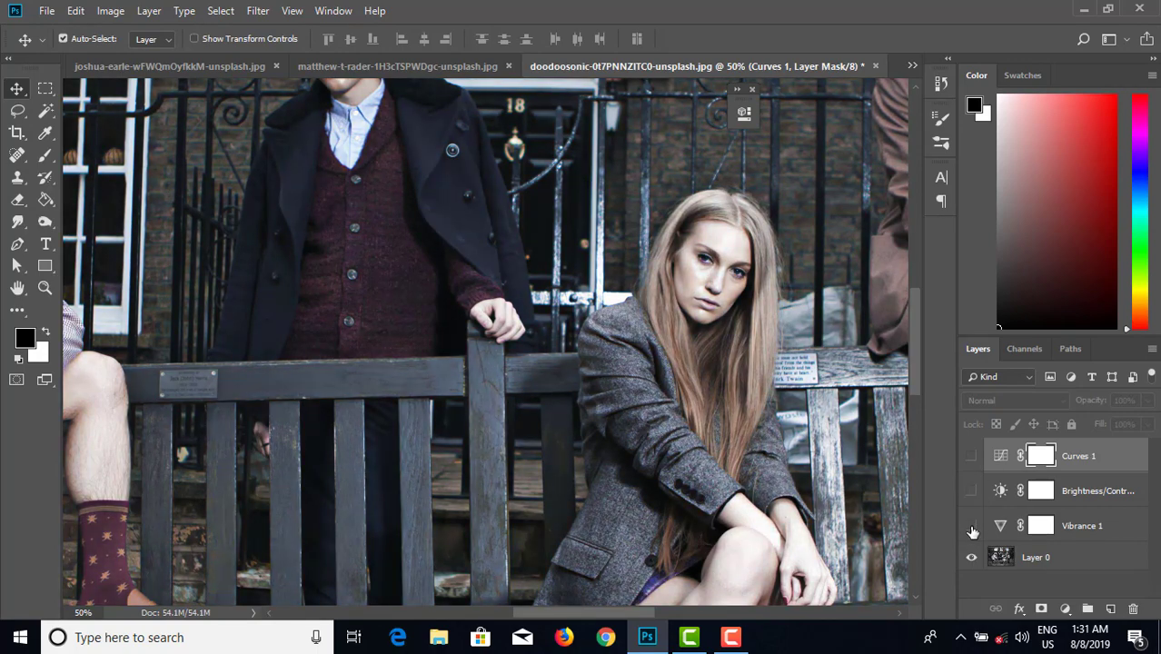
click(971, 526)
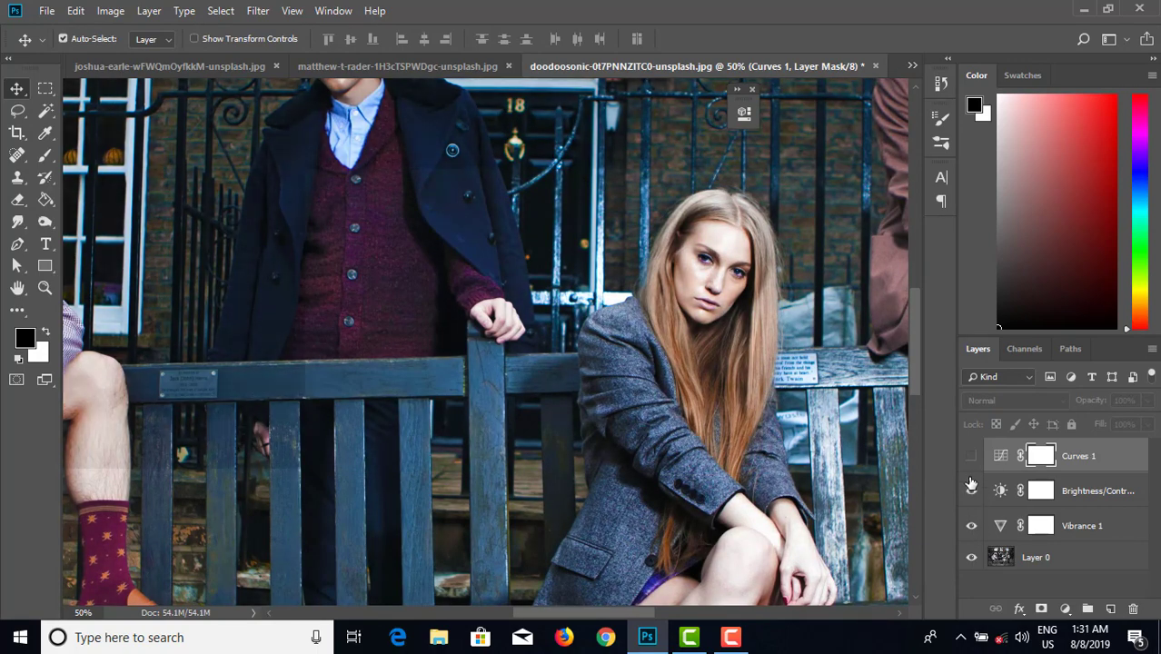
click(972, 489)
click(972, 456)
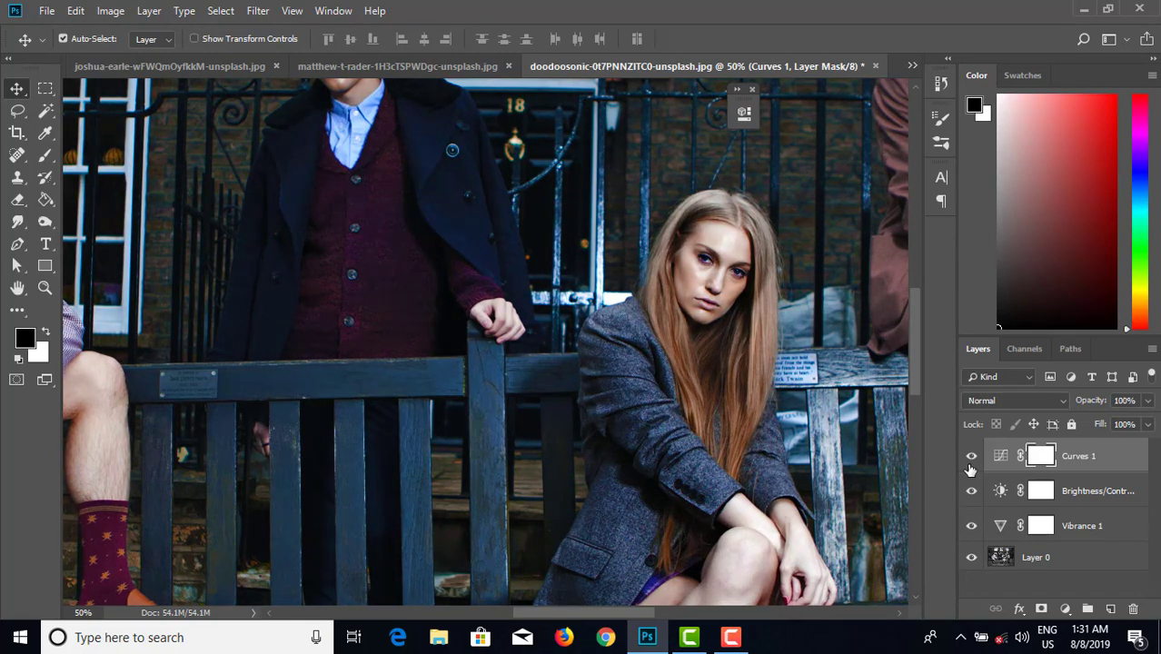
Compare the area around the standing man with and without the adjustments, show Curves 1 again, and review the whole group photo.
drag(474, 191, 532, 504)
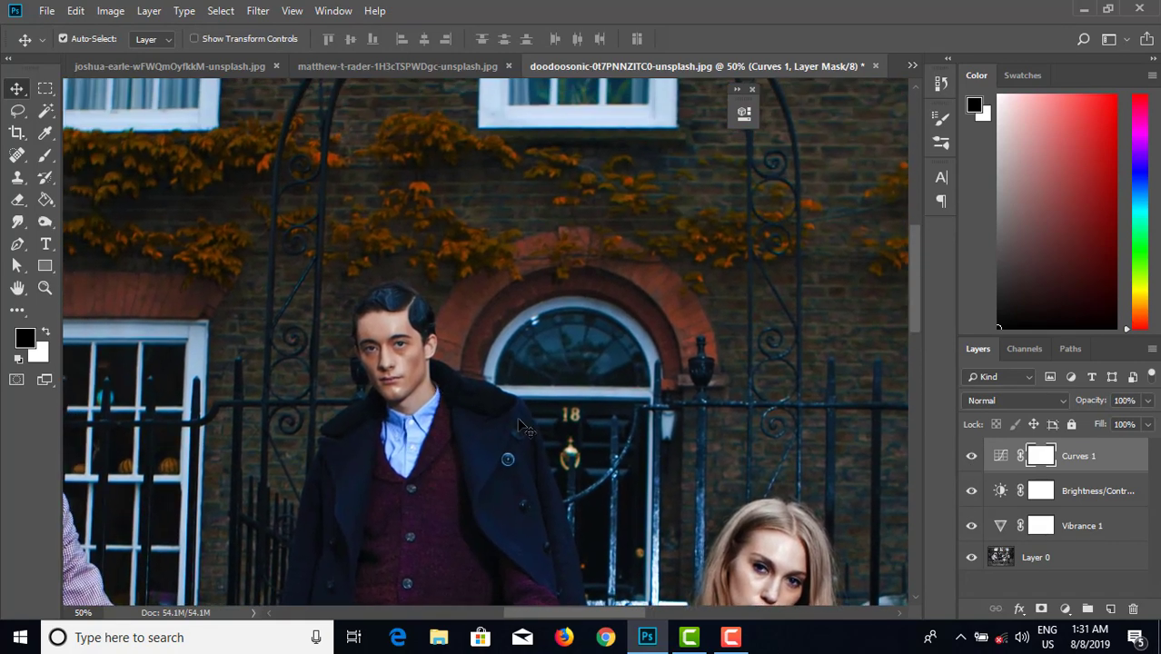
drag(971, 528, 974, 464)
click(971, 525)
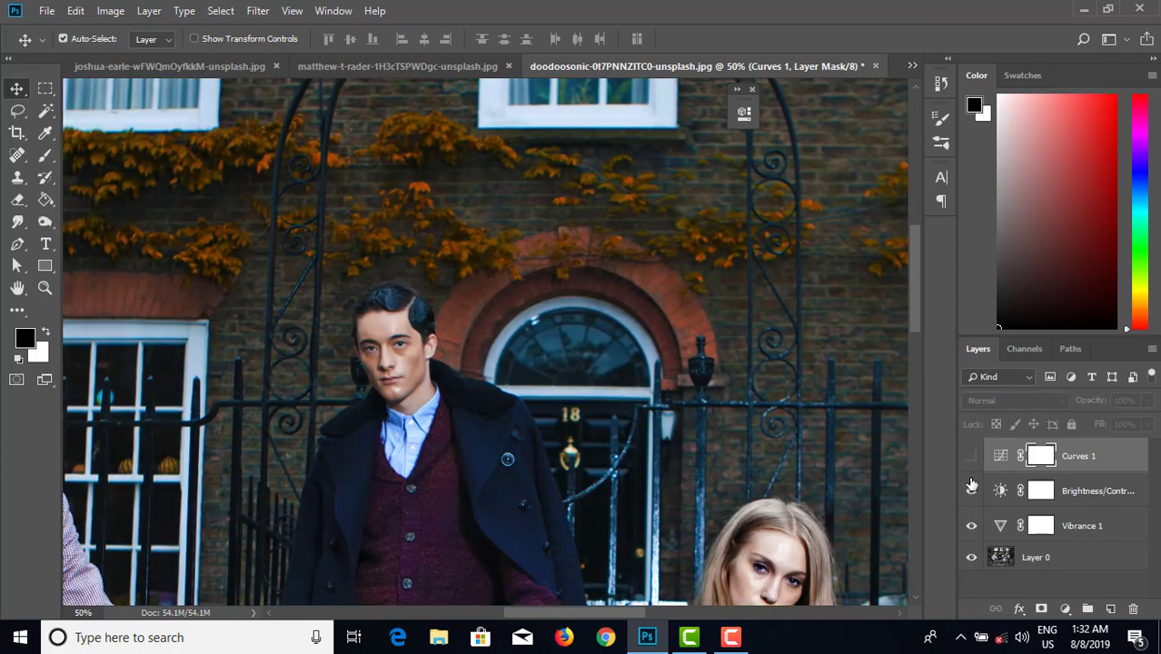
click(971, 490)
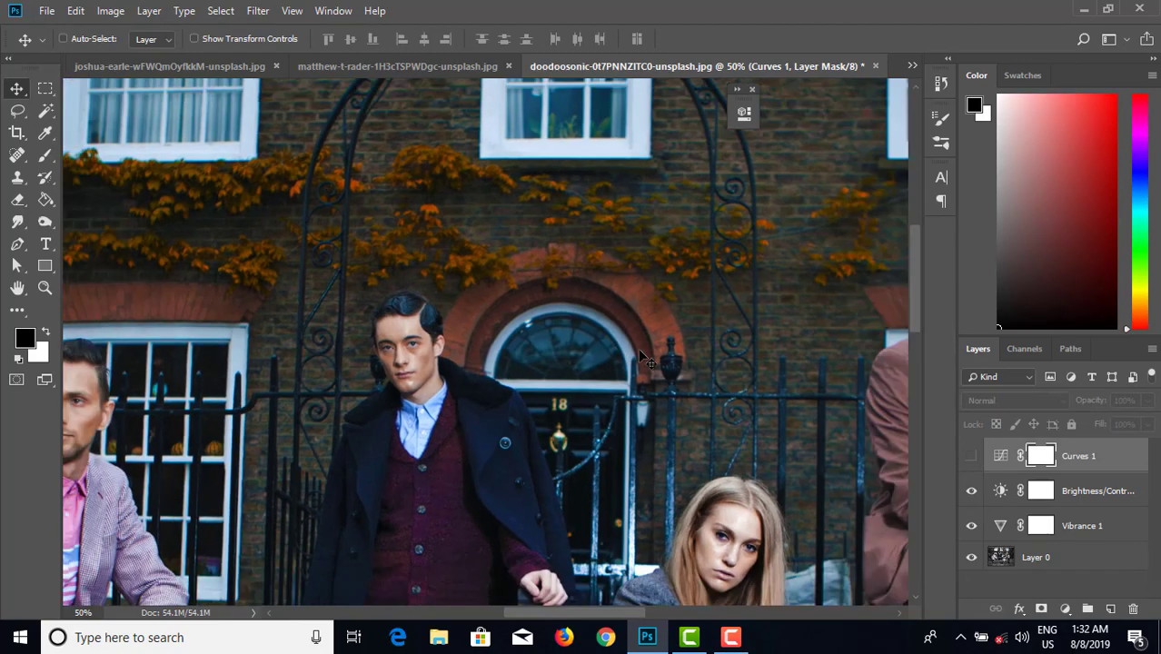
key(ctrl+minus)
key(ctrl+minus)
key(ctrl+minus)
key(ctrl+minus)
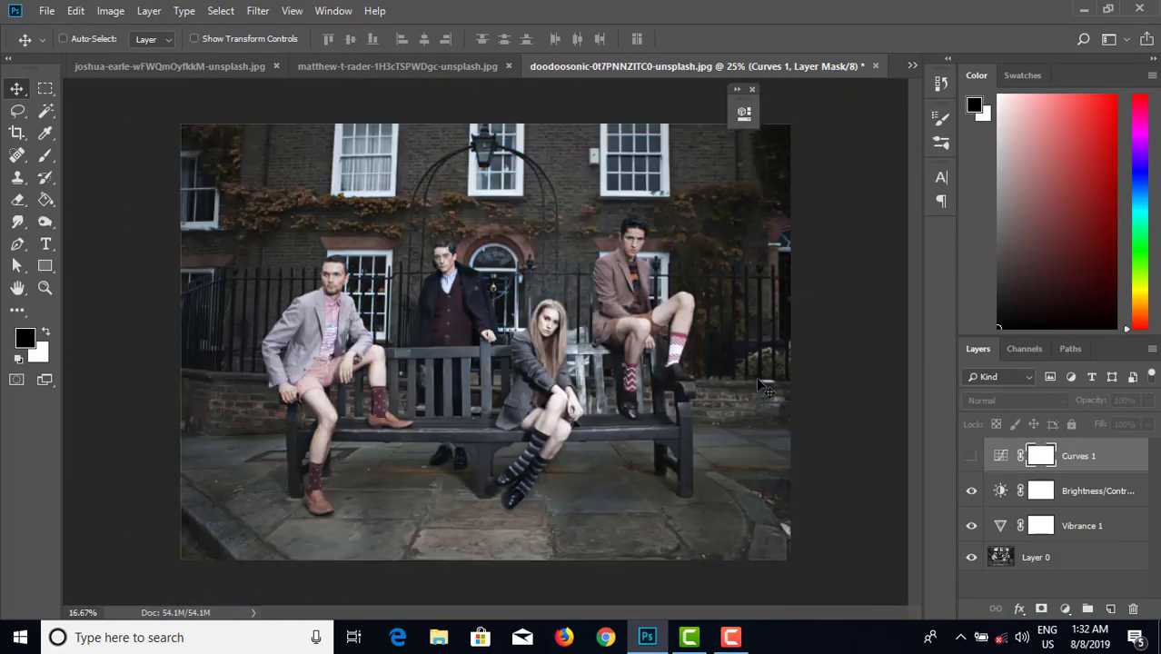
click(971, 456)
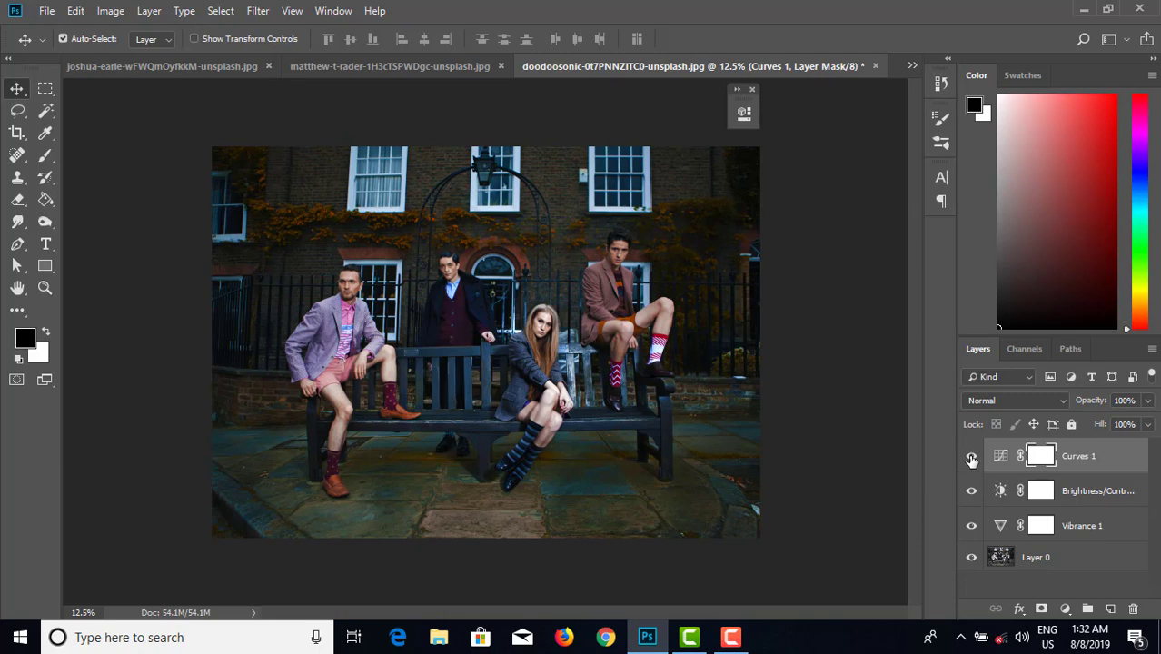
key(ctrl+equal)
key(ctrl+equal)
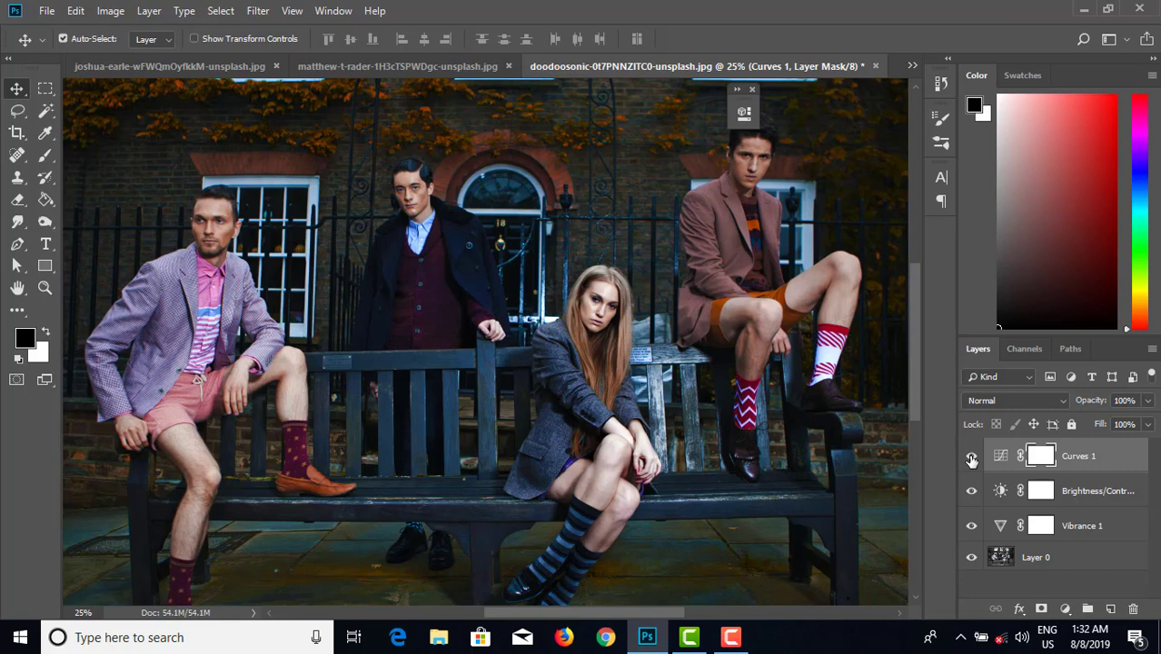
Review the edited road portrait and mountain landscape, and compare the flower-wreath portrait with and without its Vibrance 1 layer.
click(438, 68)
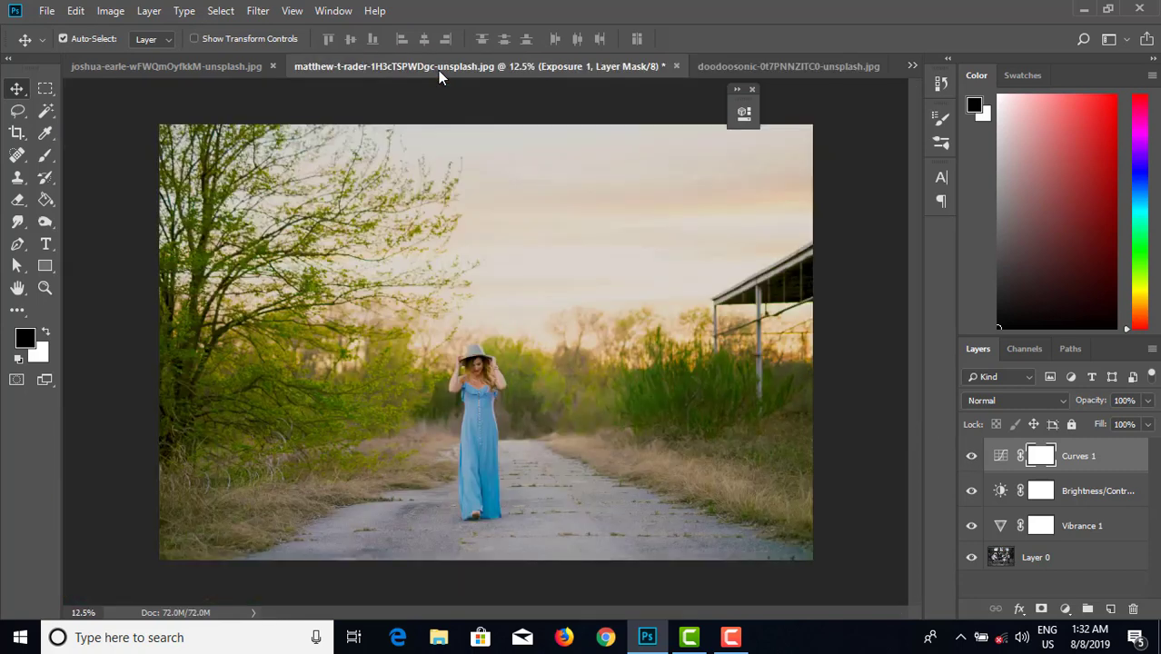
click(228, 66)
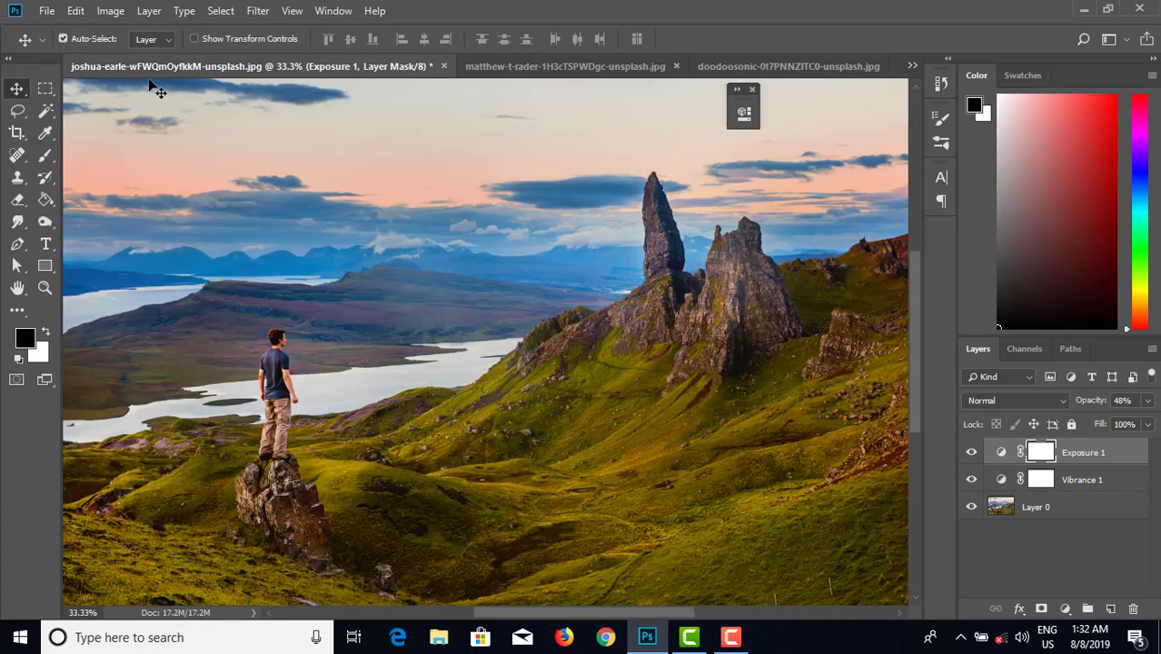
click(911, 66)
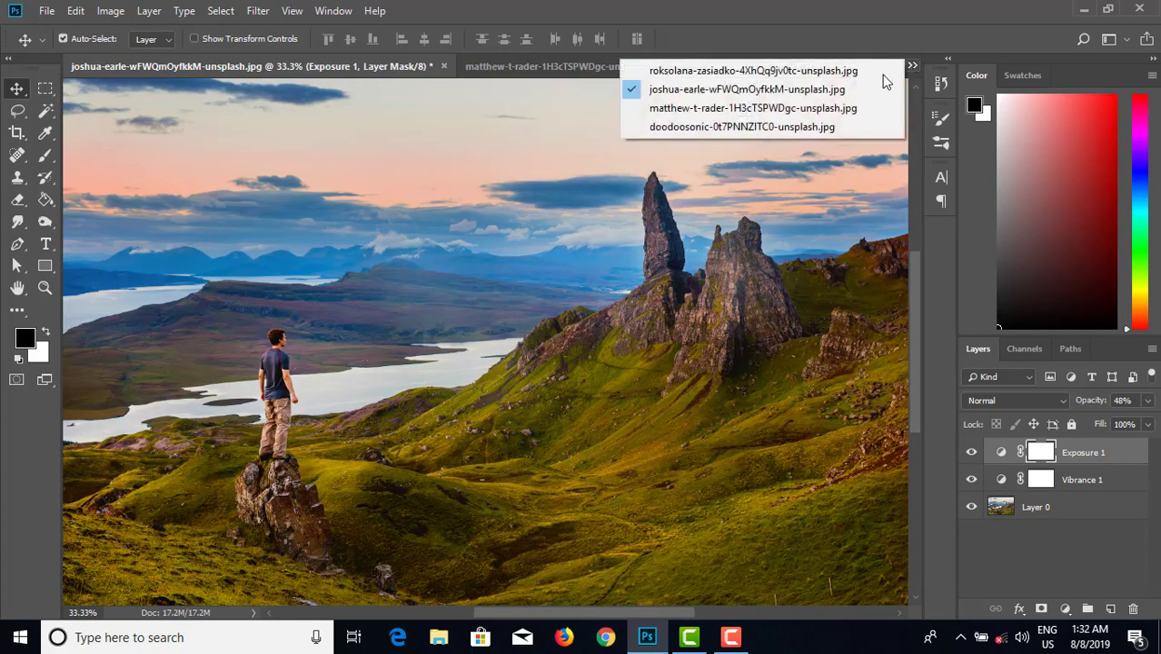
click(840, 70)
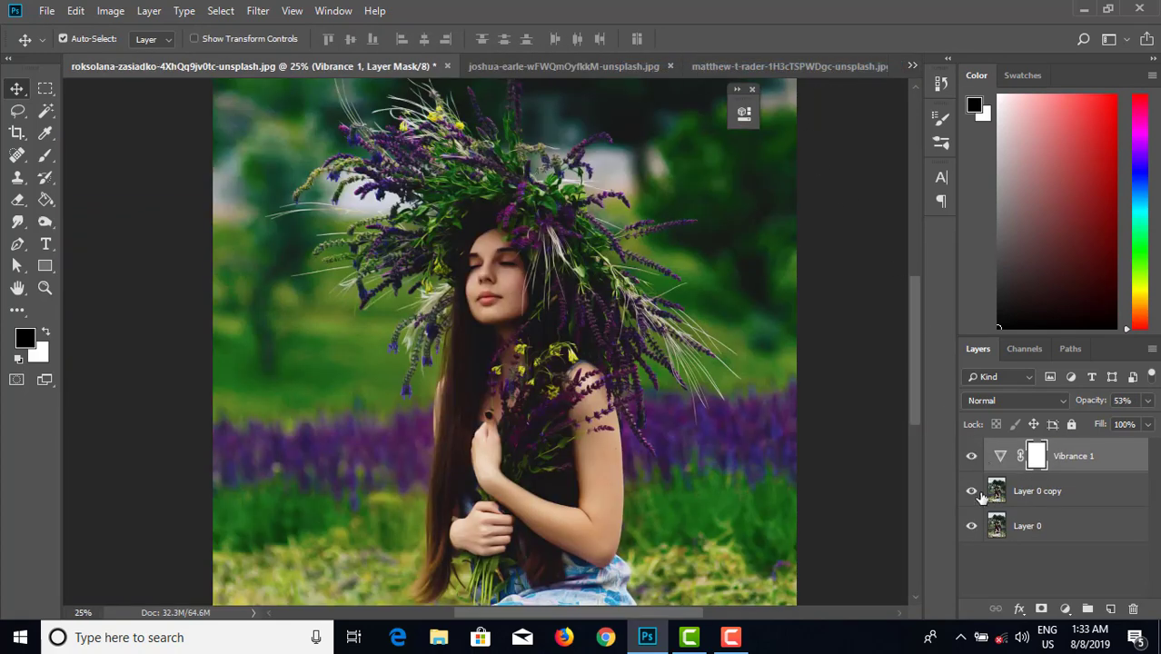
click(971, 455)
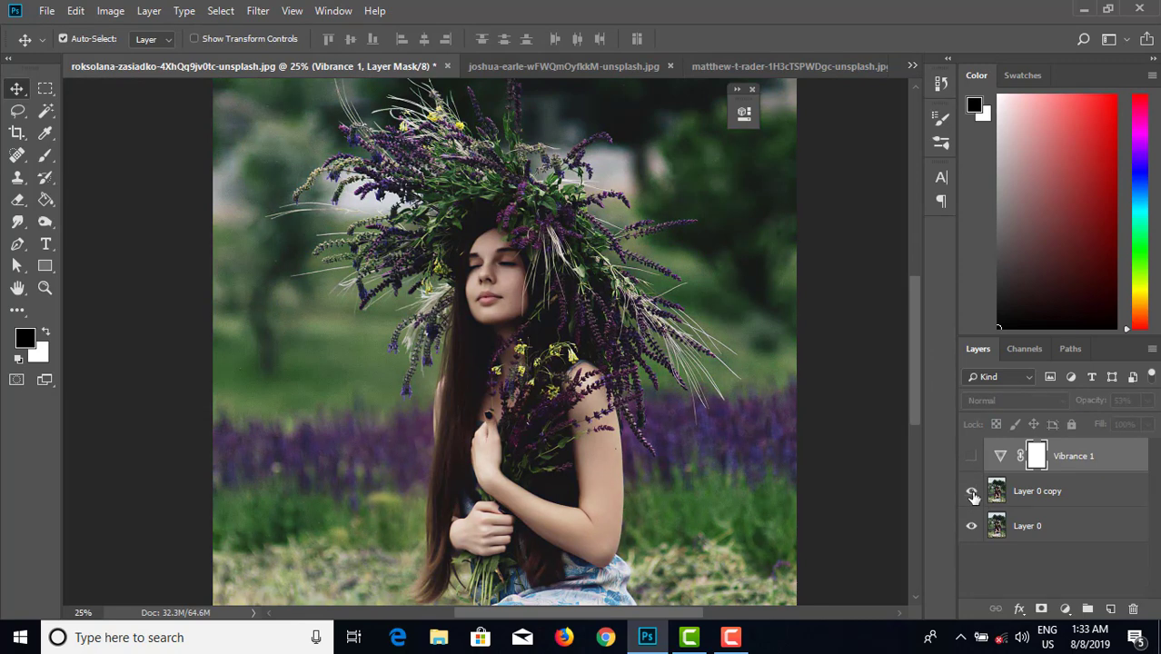
click(971, 455)
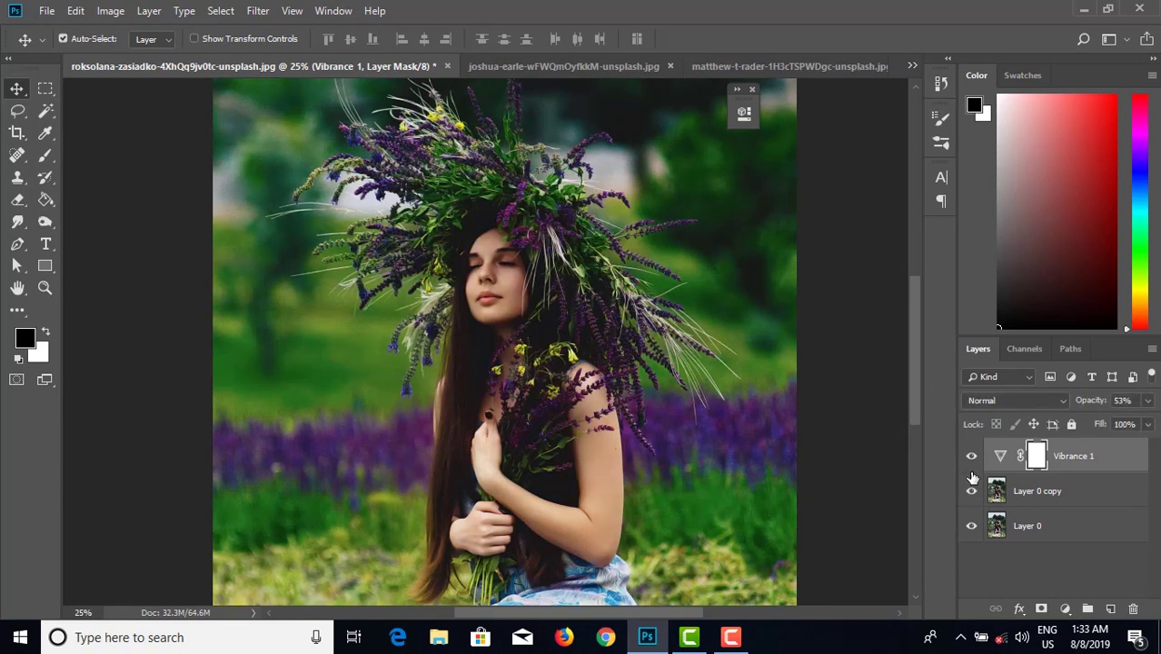